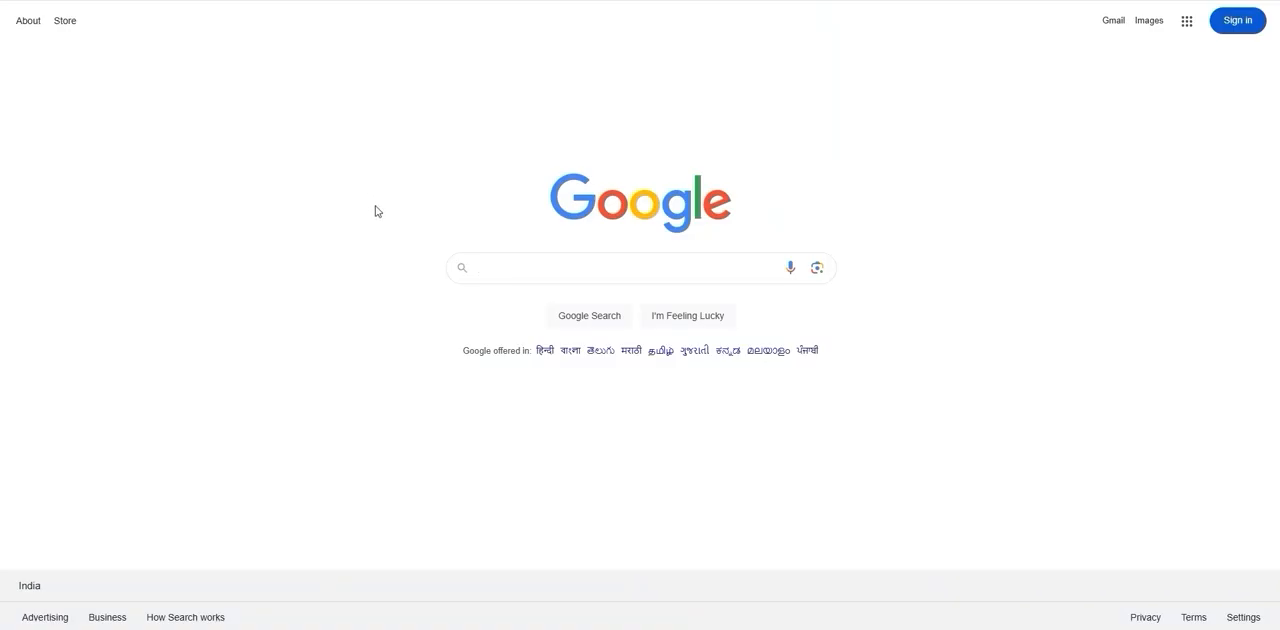
text(https://comfyuiblog.com/)
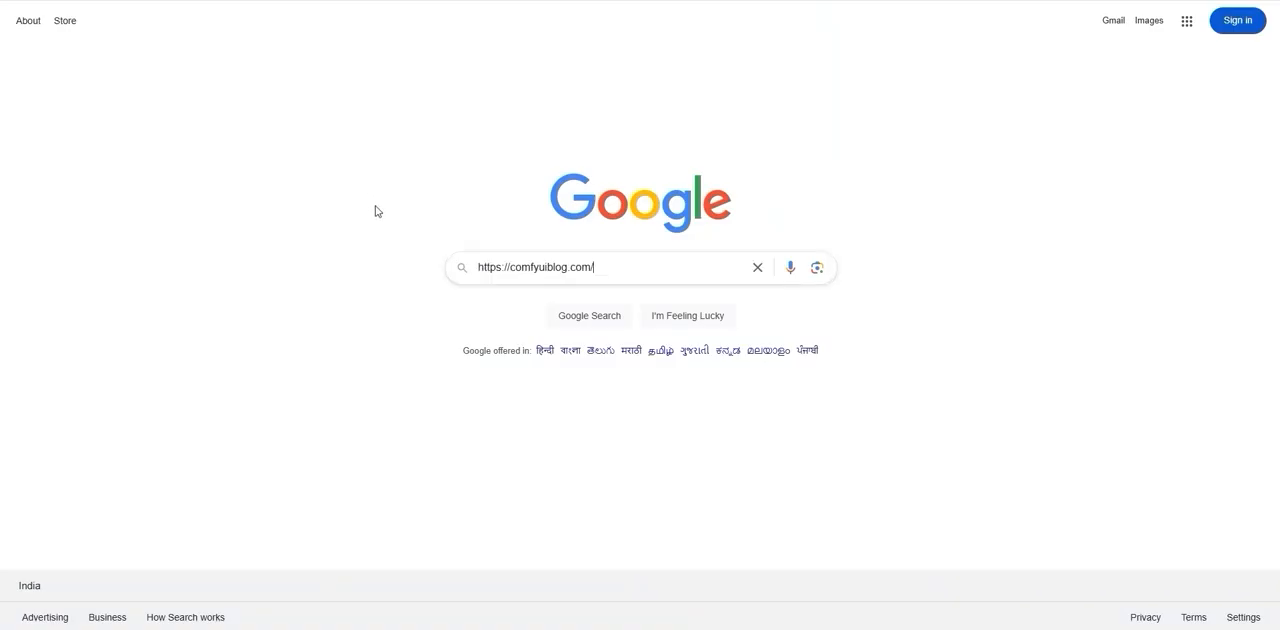
key(Return)
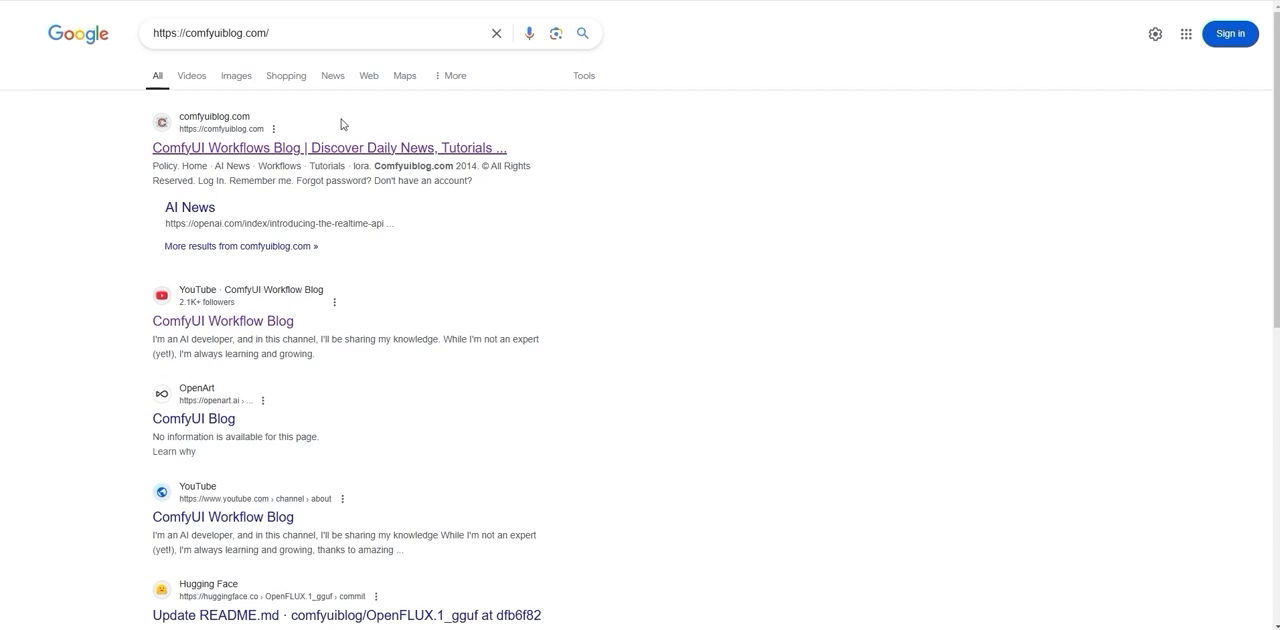
click(350, 145)
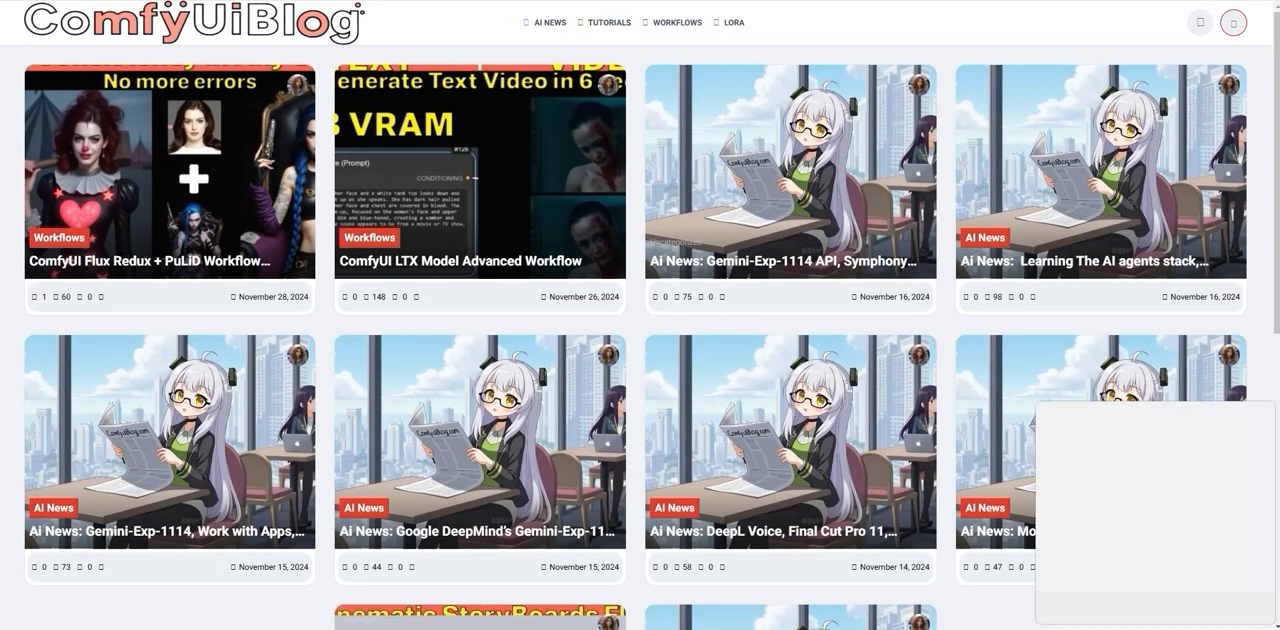
mouse_move(662, 37)
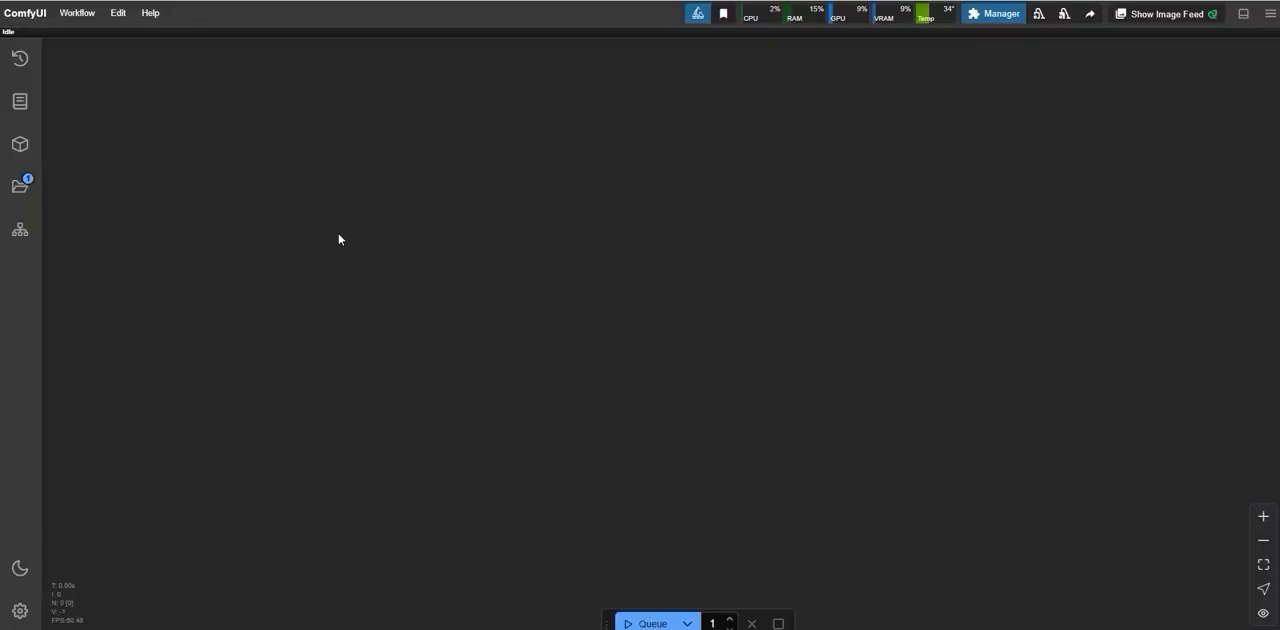
Step: Switch to ComfyUI and open the saved workflow containing the dress and model image nodes
click(76, 14)
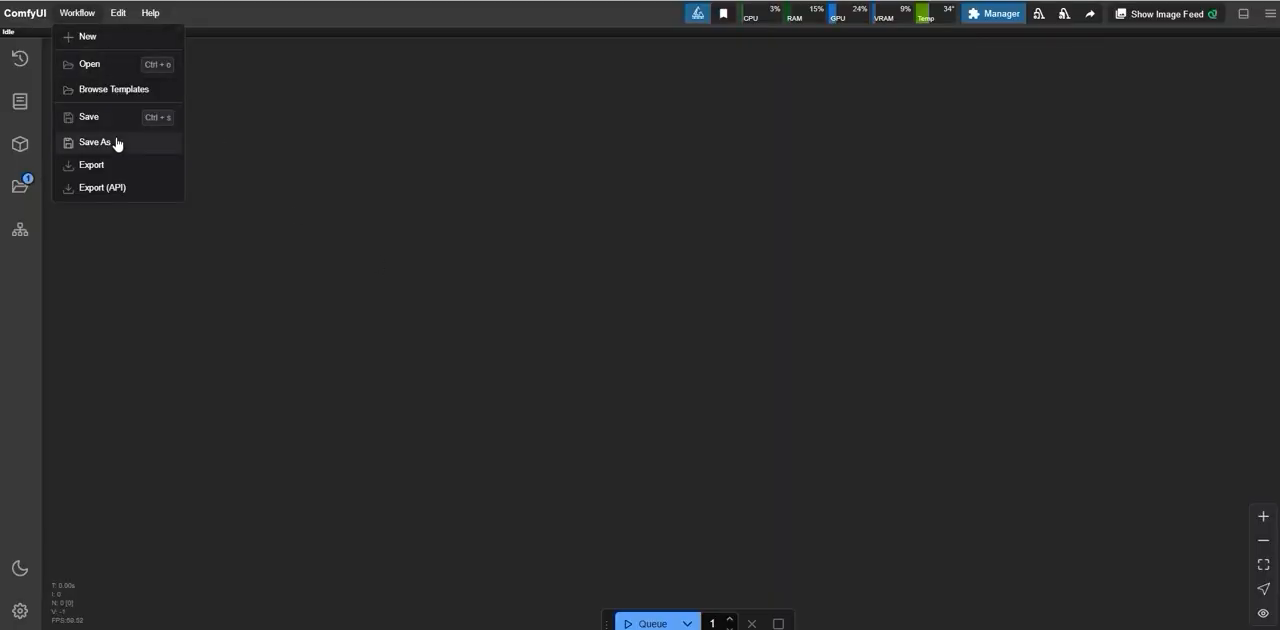
click(112, 66)
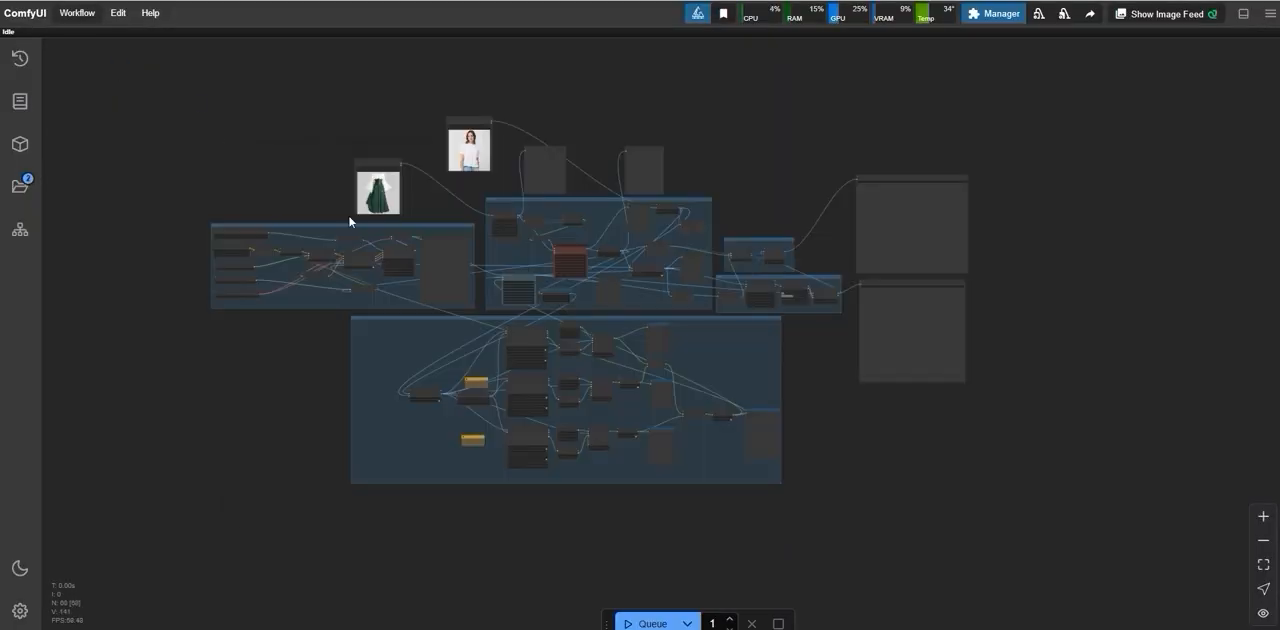
scroll(351, 210, up, 3)
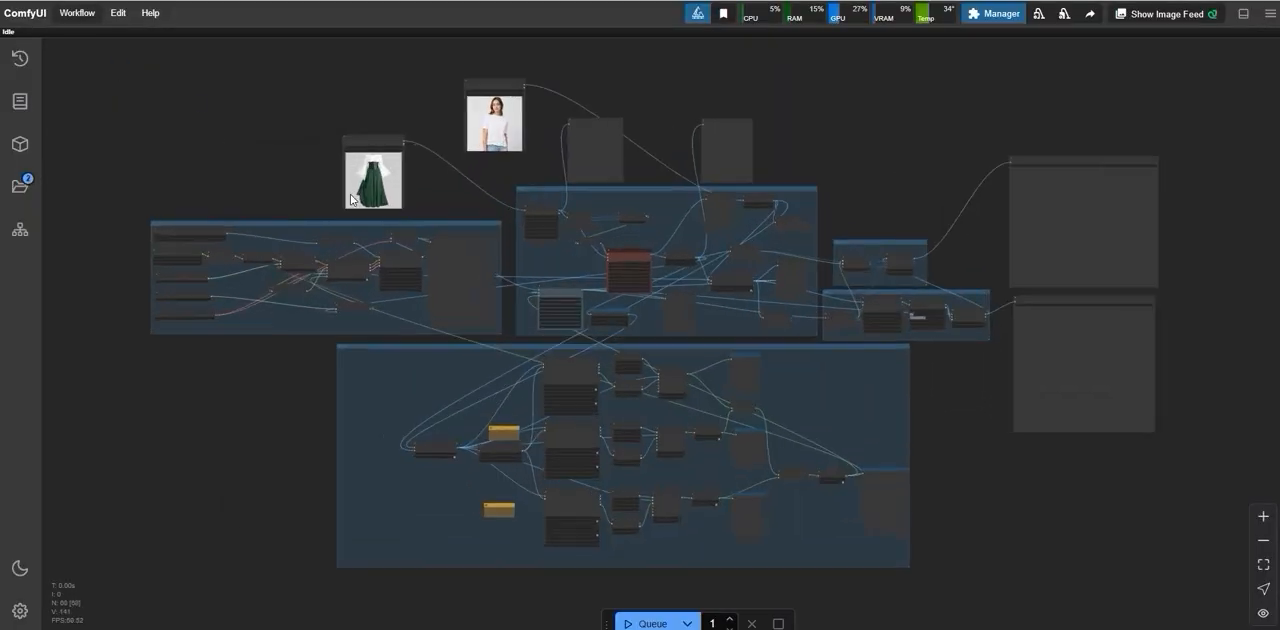
Step: Move the image node showing the woman in a white T-shirt beside the dress image node
scroll(351, 198, down, 3)
drag(449, 166, 423, 163)
drag(608, 106, 549, 172)
scroll(545, 160, up, 13)
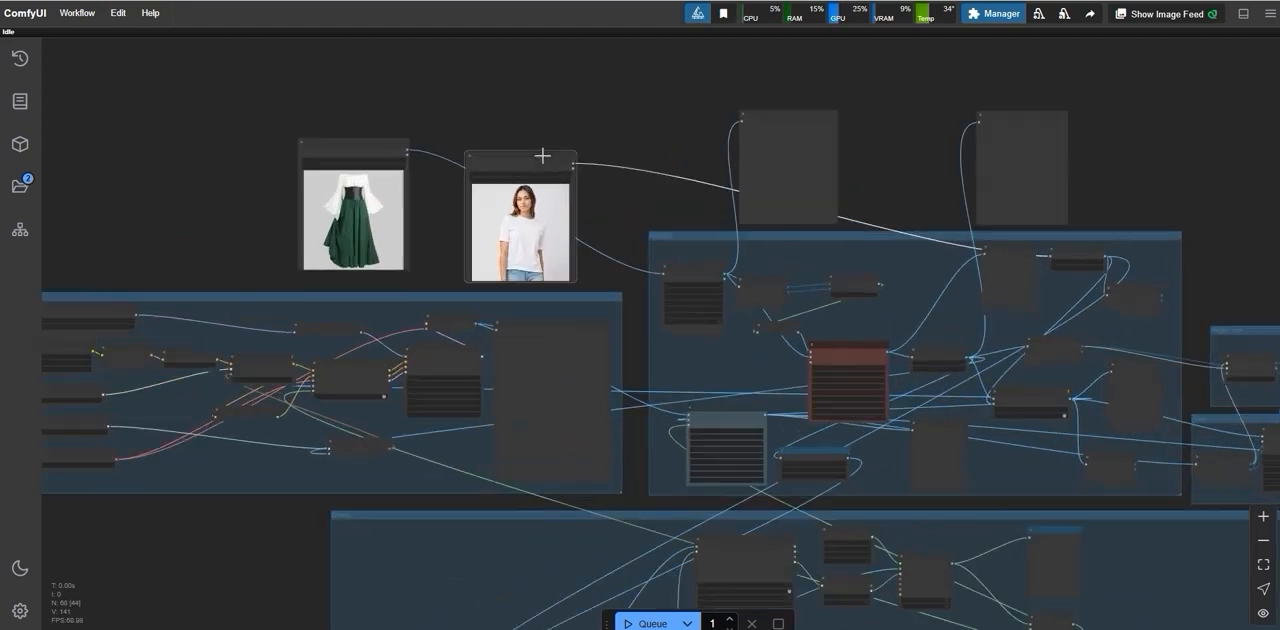
Step: Examine the cloth and model image nodes and their loaded pictures up close
drag(460, 133, 446, 104)
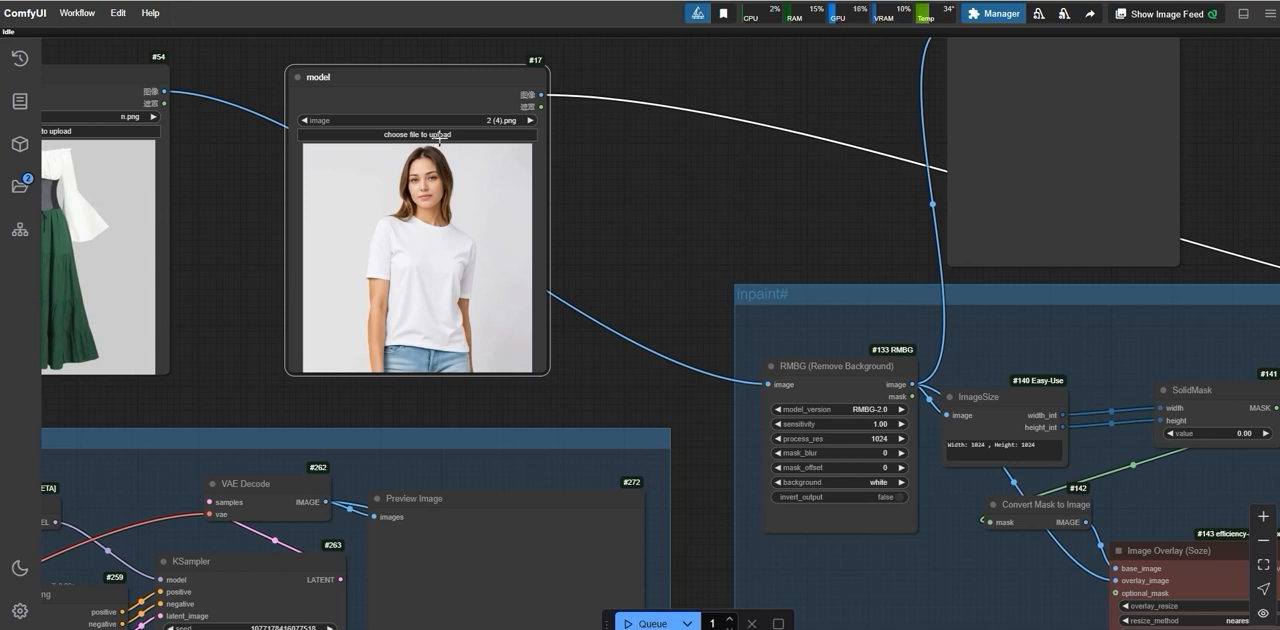
scroll(437, 130, down, 1)
drag(234, 237, 362, 238)
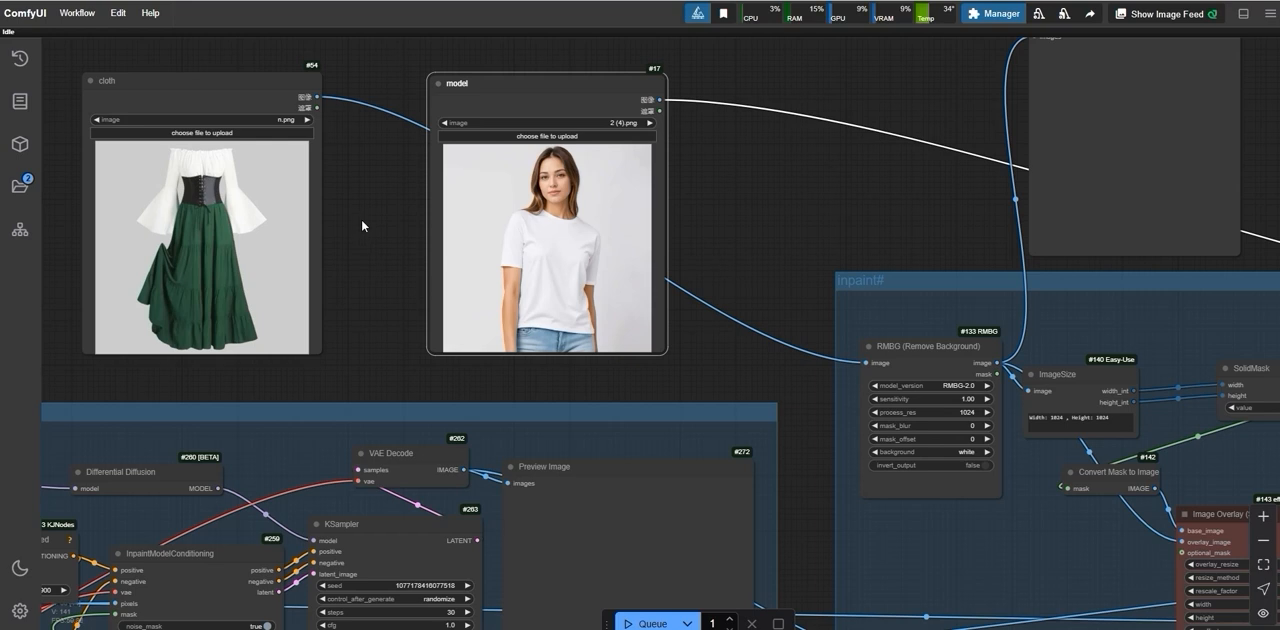
drag(361, 221, 437, 229)
scroll(158, 108, up, 6)
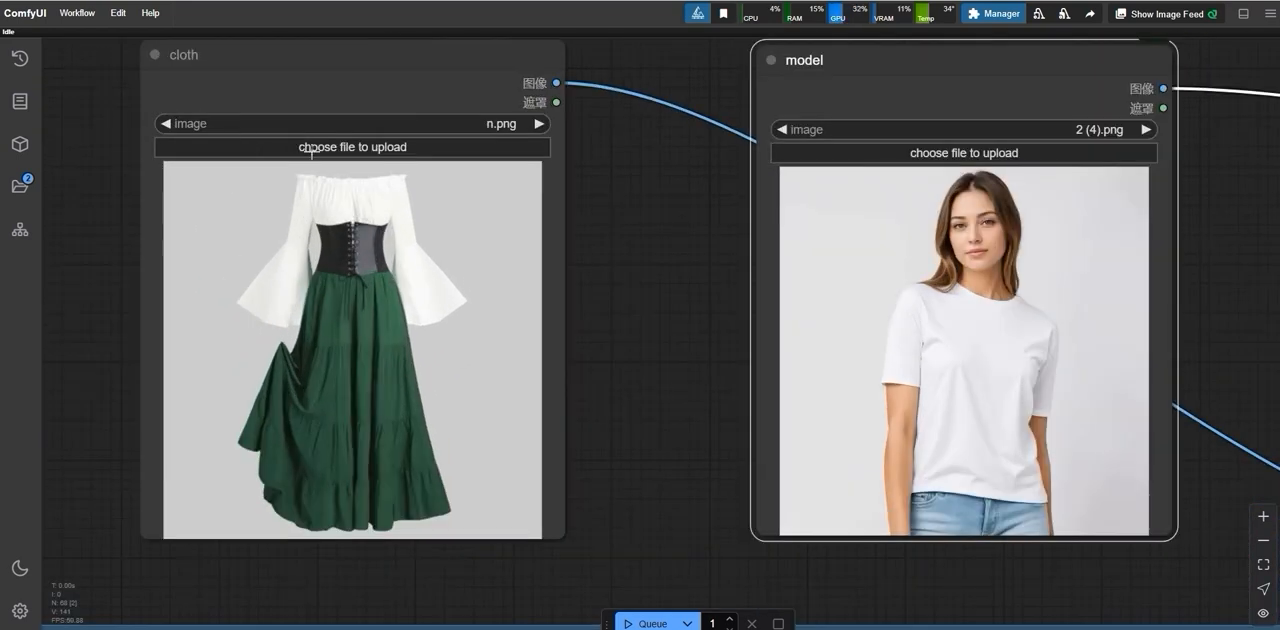
drag(309, 68, 352, 112)
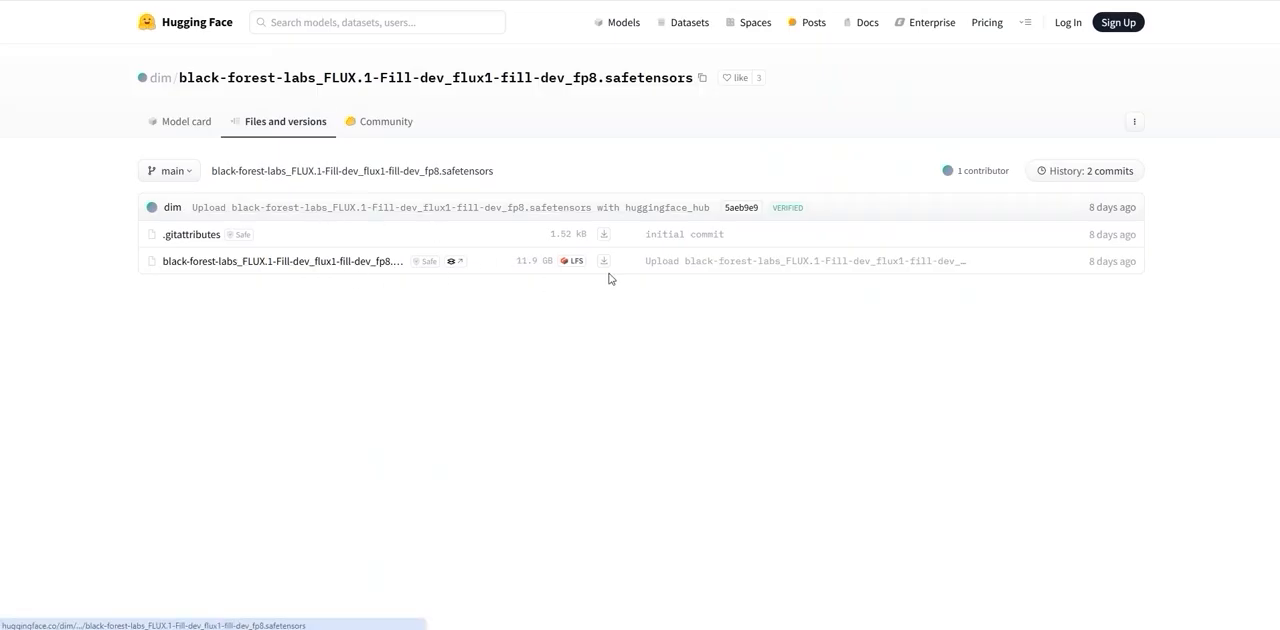
Step: Begin downloading the FLUX.1-Fill-dev fp8 safetensors file, select the existing copy in models\diffusion_models, and cancel saving
right_click(603, 261)
click(634, 340)
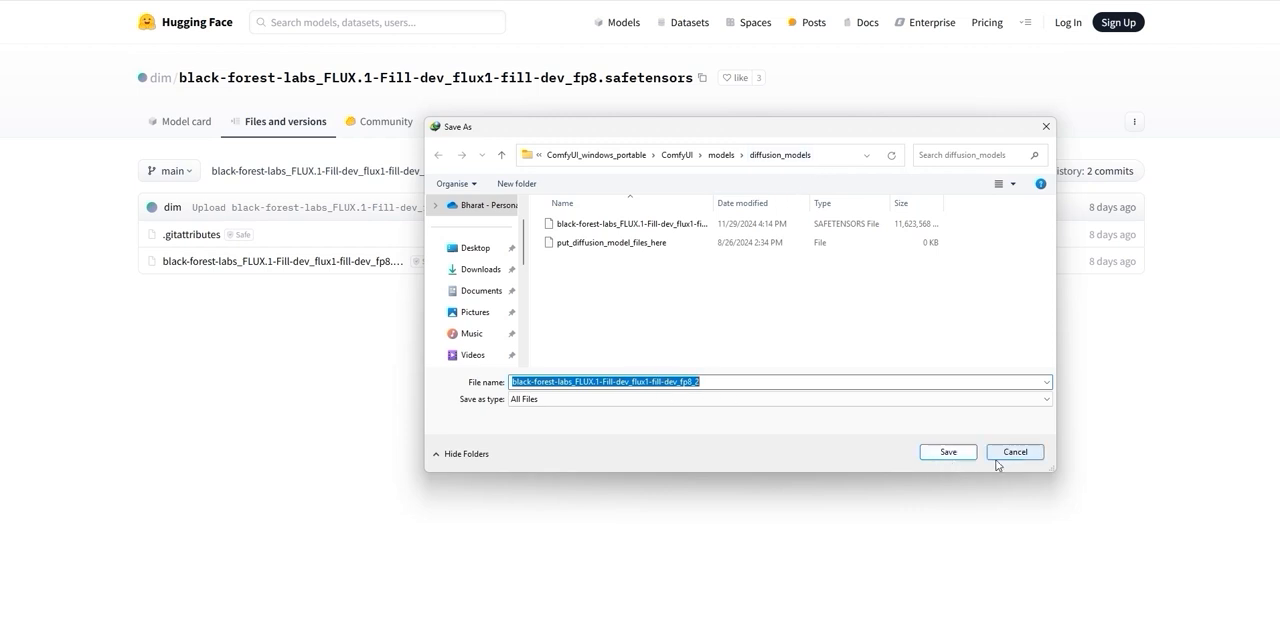
click(765, 223)
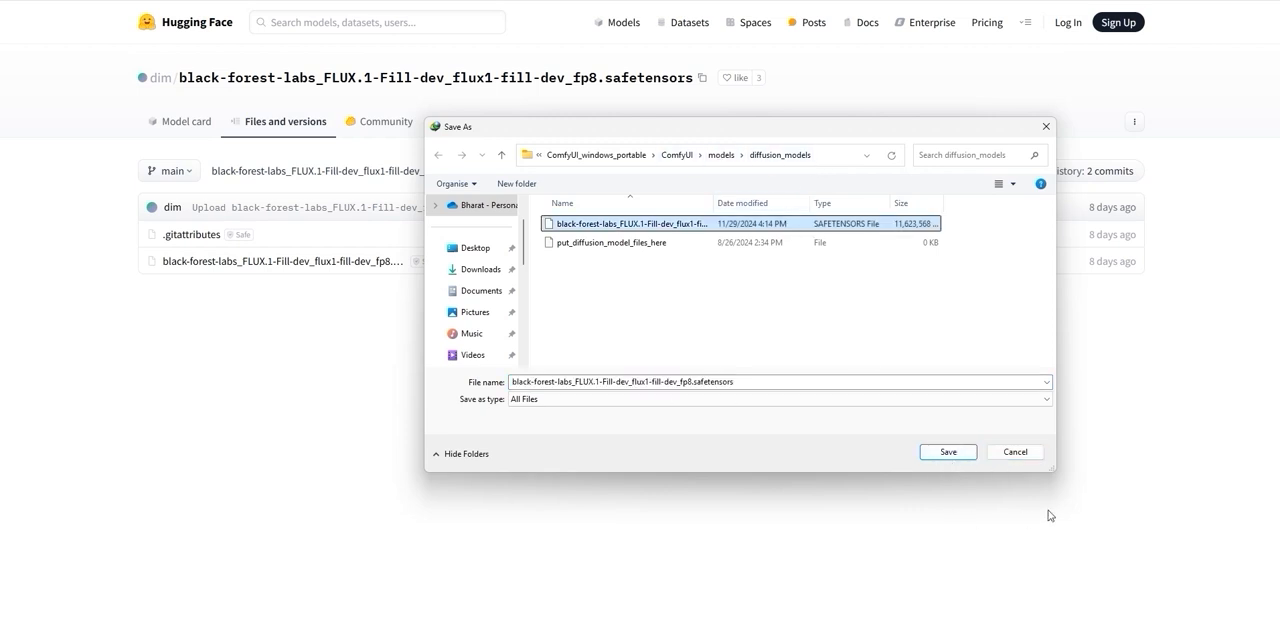
click(1014, 451)
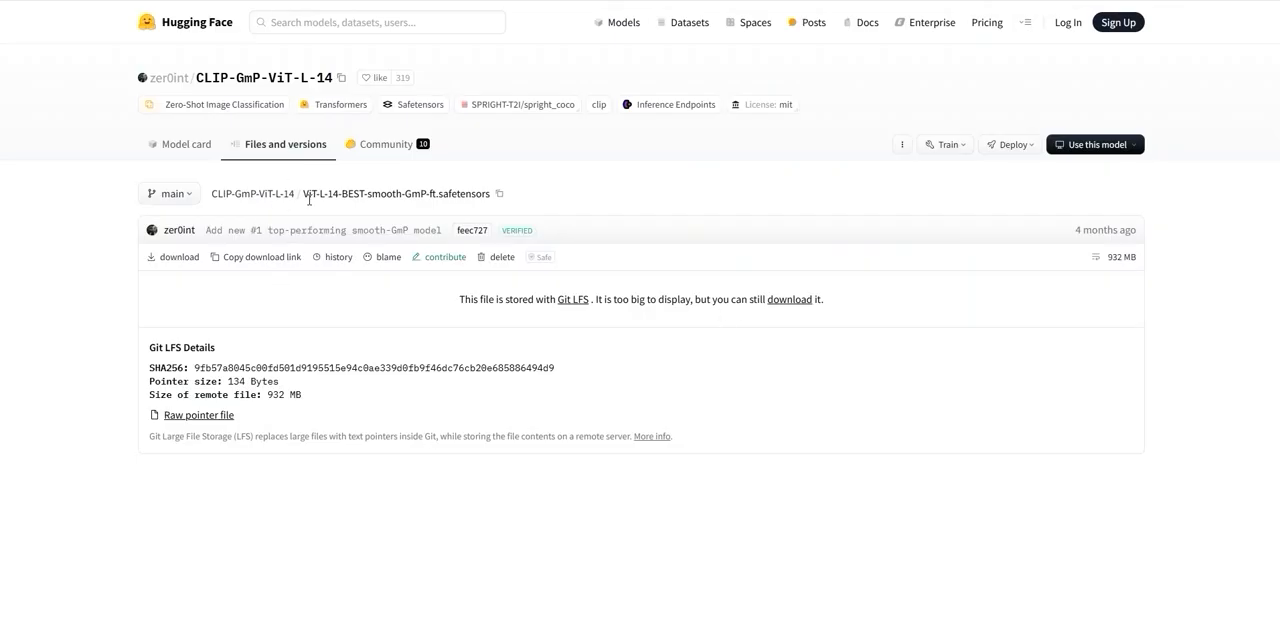
Step: Start the download of ViT-L-14-BEST-smooth-GmP-ft.safetensors and choose the ComfyUI\models\clip folder as its save location
right_click(781, 302)
click(833, 441)
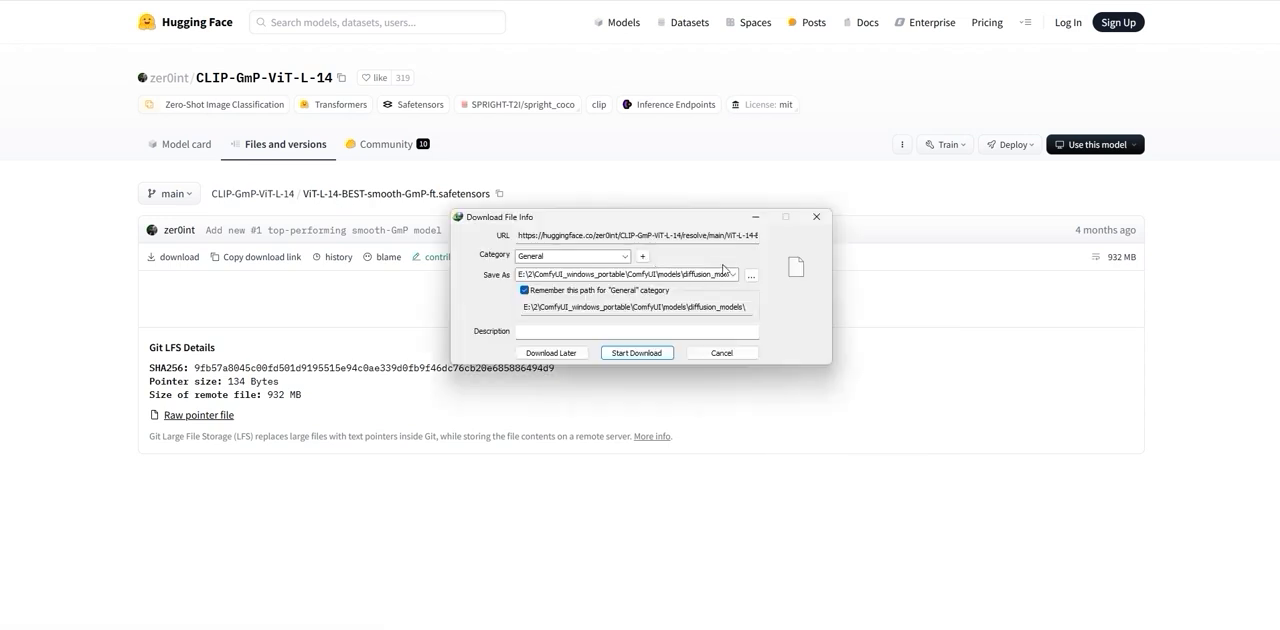
click(723, 271)
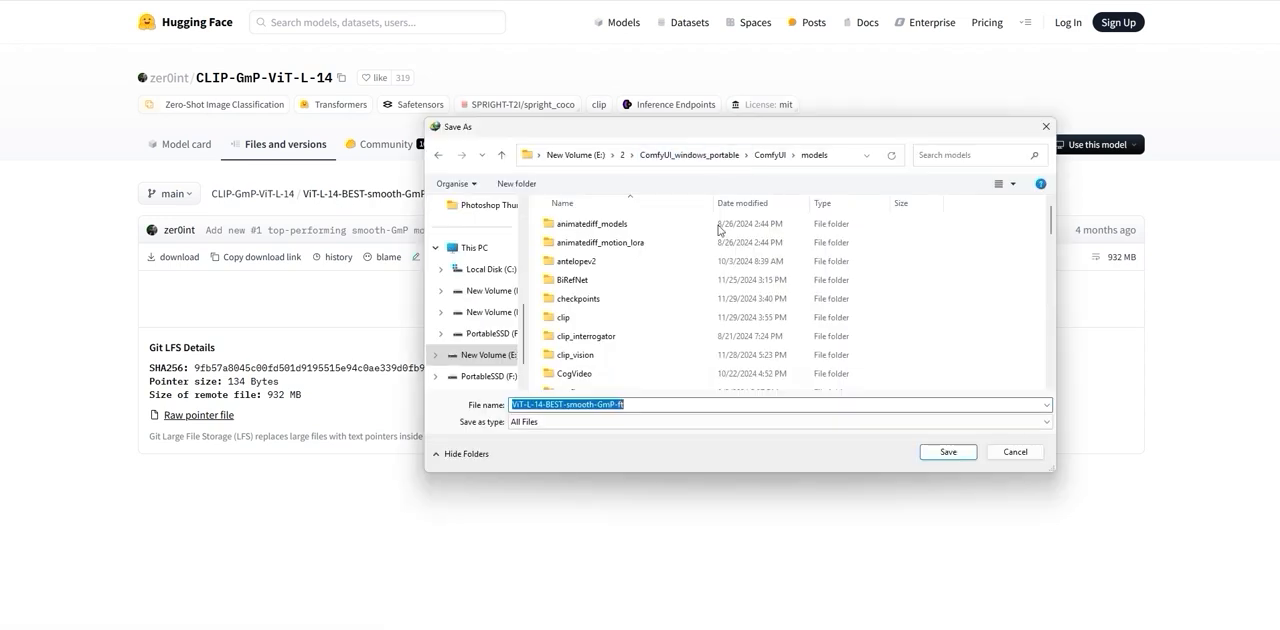
double_click(590, 320)
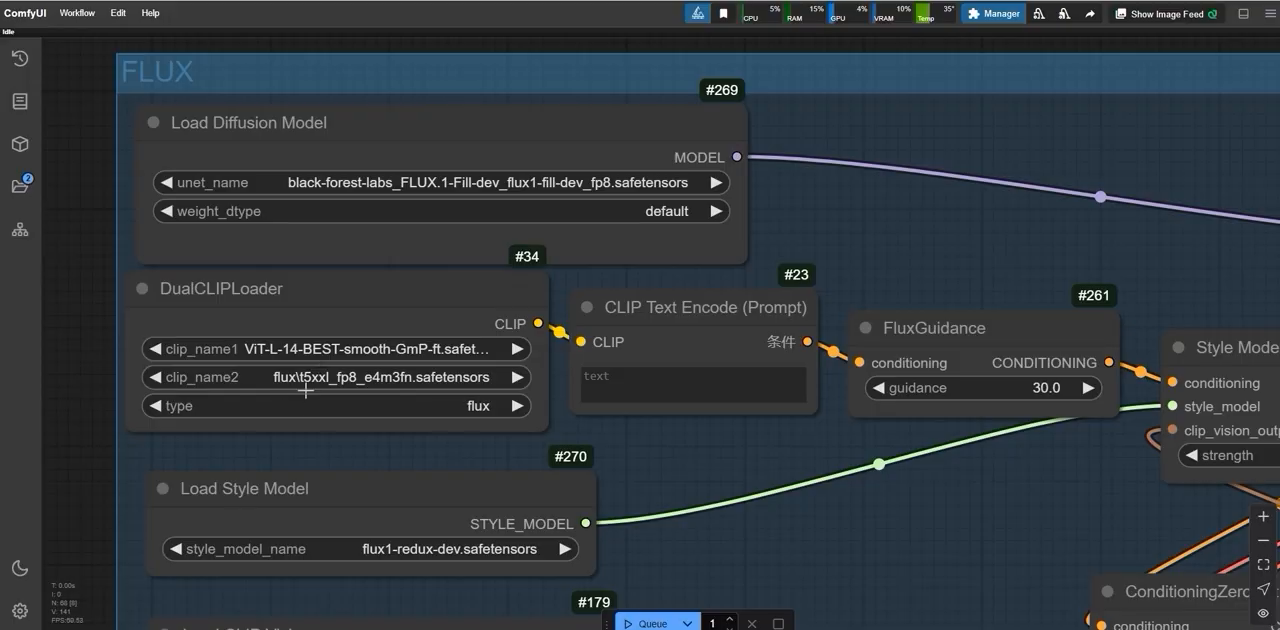
Step: Set clip_name2 in the DualCLIPLoader node to t5xxl_fp8_e4m3fn.safetensors from the flux folder
click(370, 378)
click(366, 388)
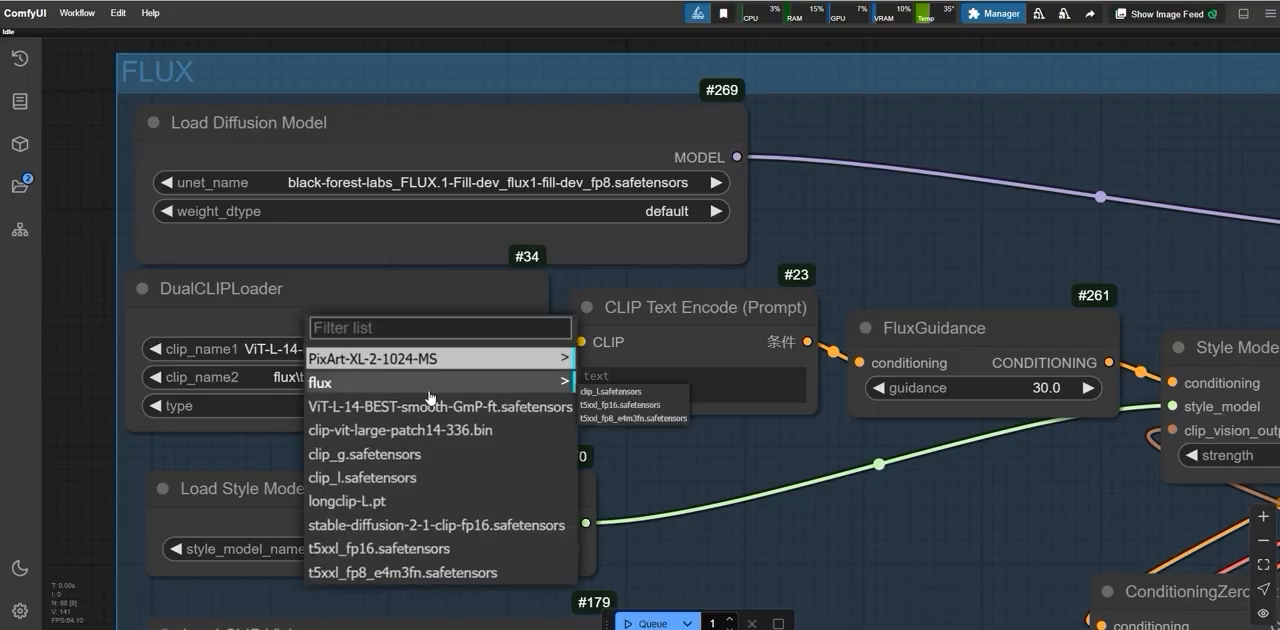
click(607, 418)
scroll(251, 409, down, 5)
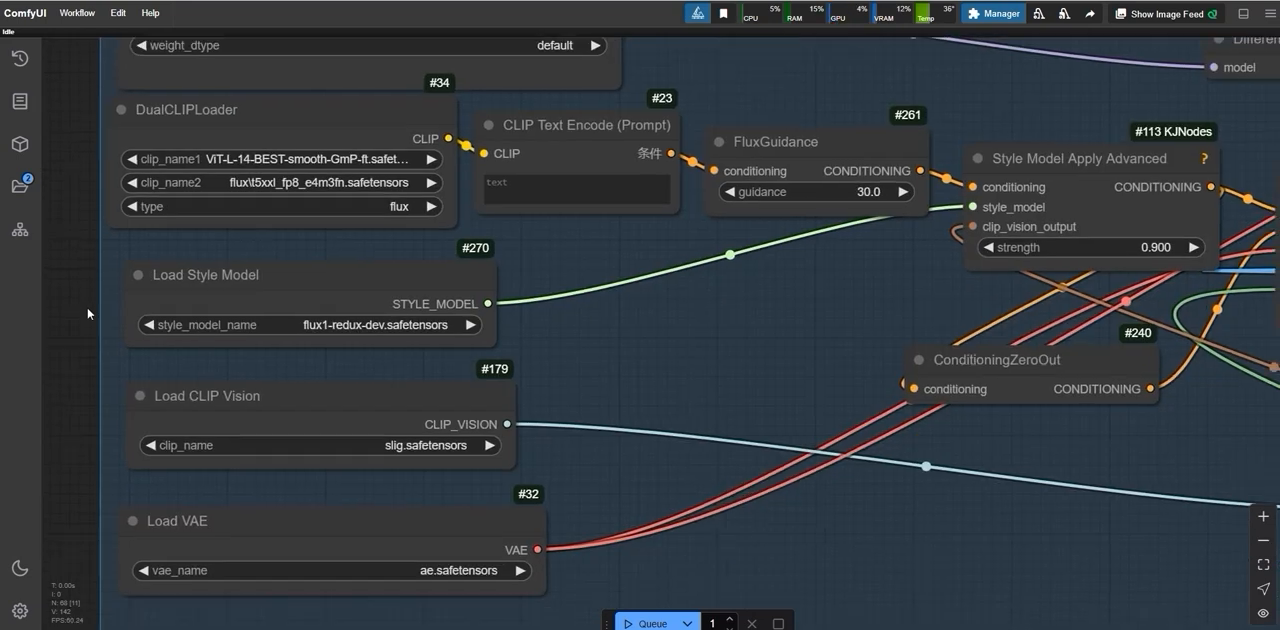
Step: Review the access notice of the FLUX.1-Redux-dev repository and start the download of flux1-redux-dev.safetensors
scroll(87, 313, up, 2)
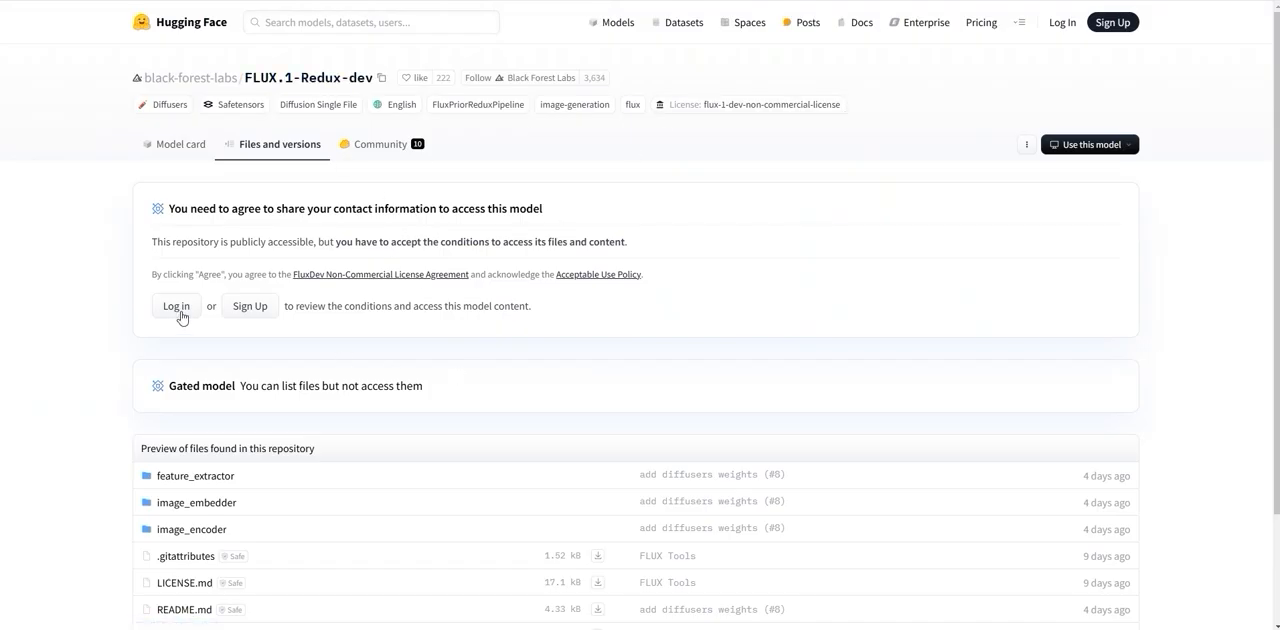
drag(208, 208, 369, 208)
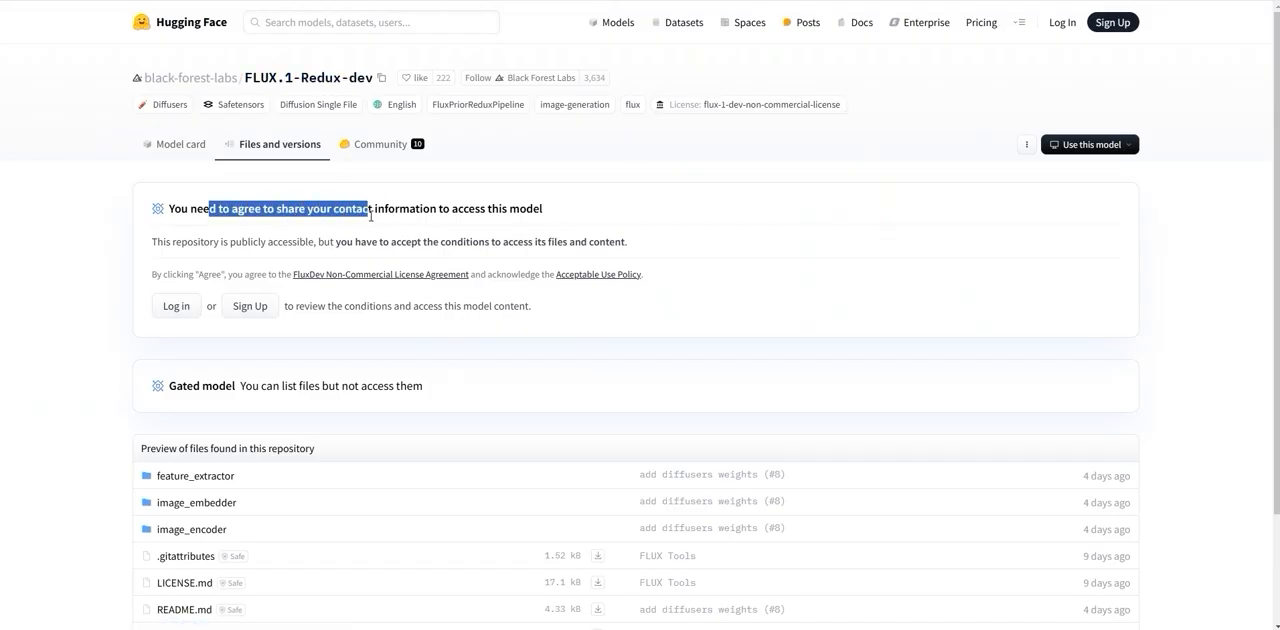
scroll(585, 365, down, 1)
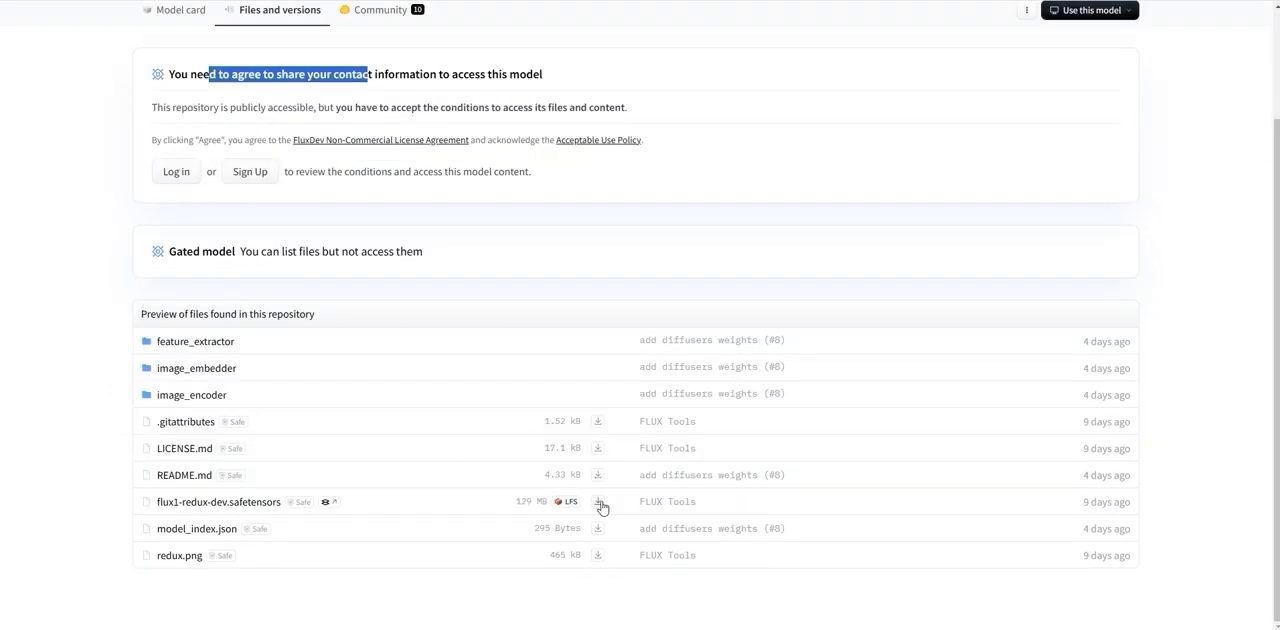
right_click(599, 508)
click(648, 453)
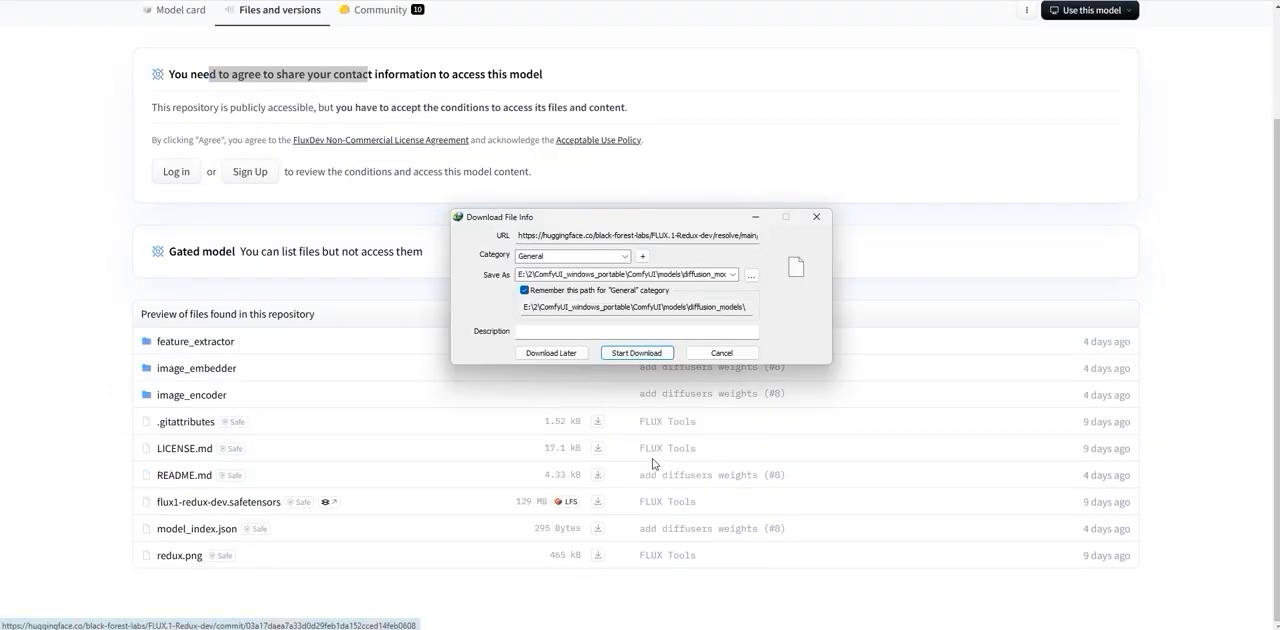
Step: Change the save location of flux1-redux-dev from diffusion_models to another subfolder of ComfyUI\models
click(743, 277)
click(721, 155)
click(581, 335)
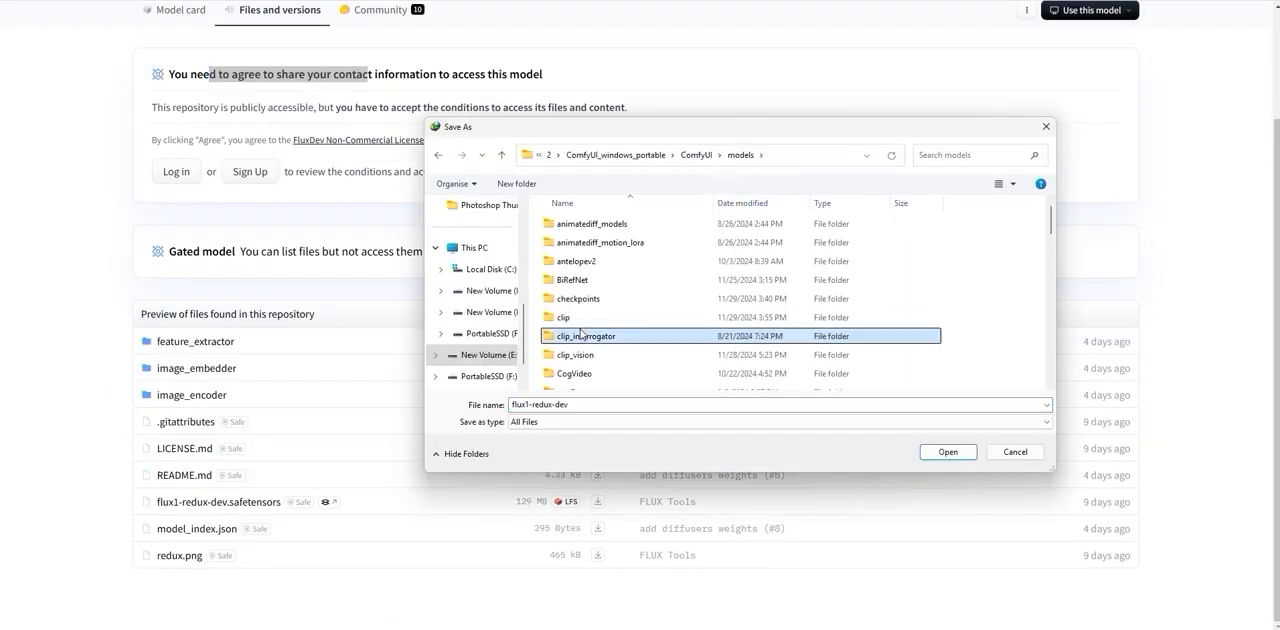
scroll(581, 333, down, 10)
click(565, 258)
double_click(565, 258)
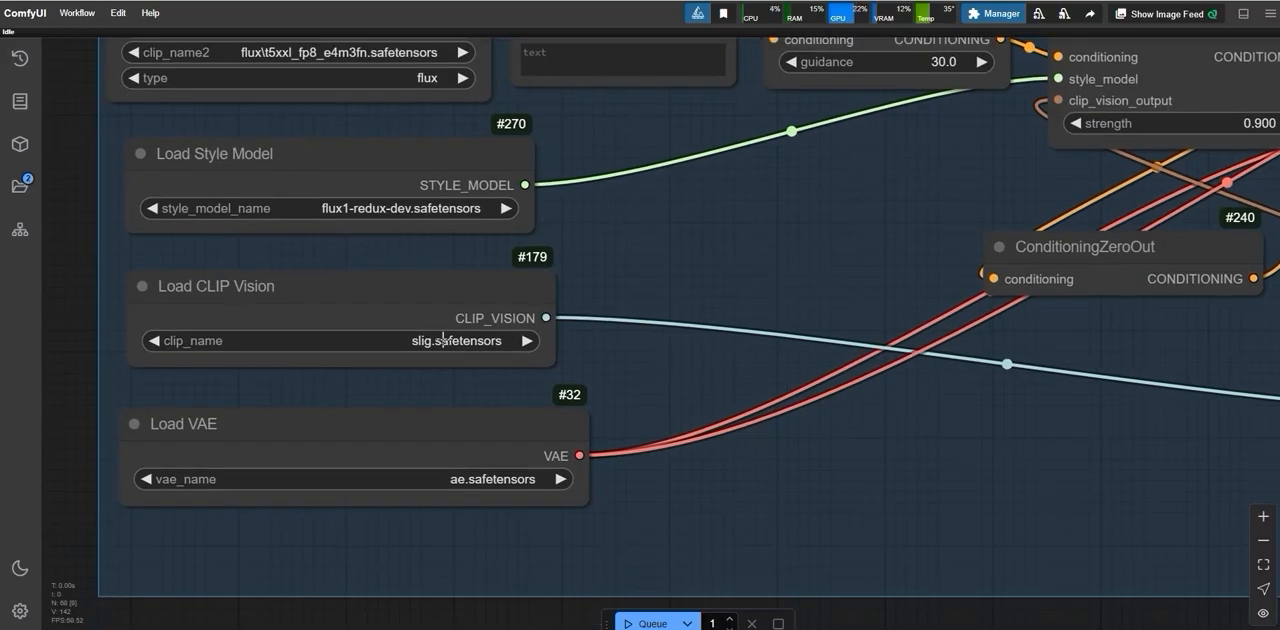
Step: Start downloading model.safetensors from the google/siglip-so400m-patch14-384 repository with IDM
scroll(432, 340, up, 3)
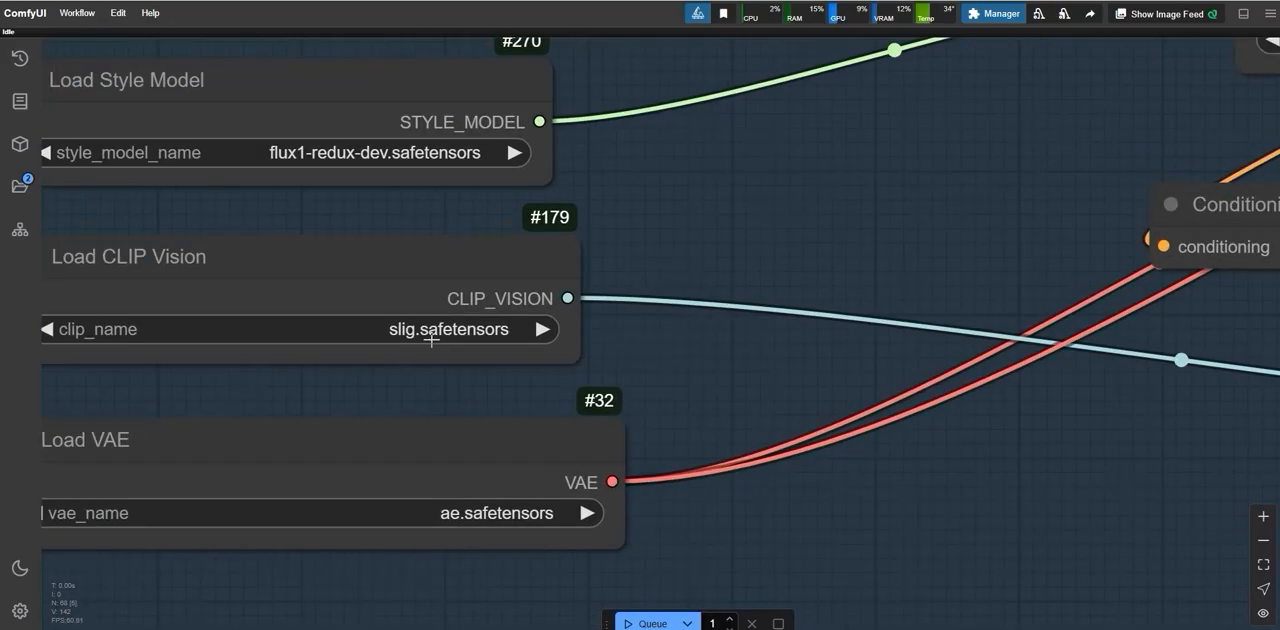
scroll(432, 340, down, 1)
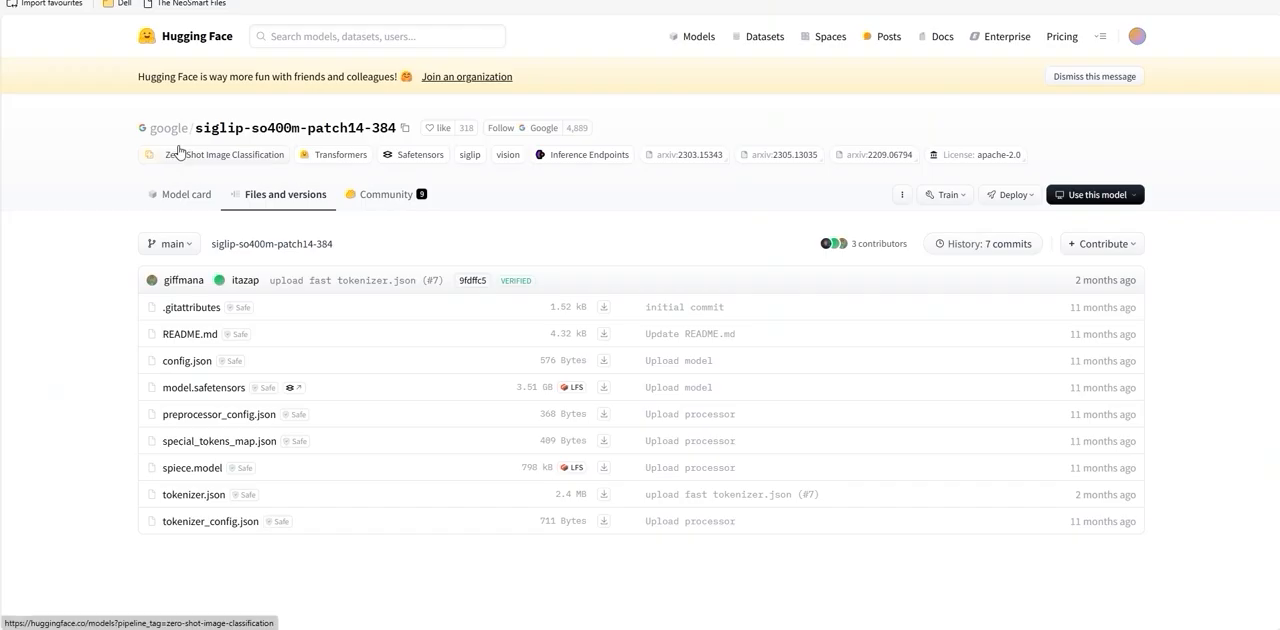
drag(141, 391, 242, 385)
right_click(603, 387)
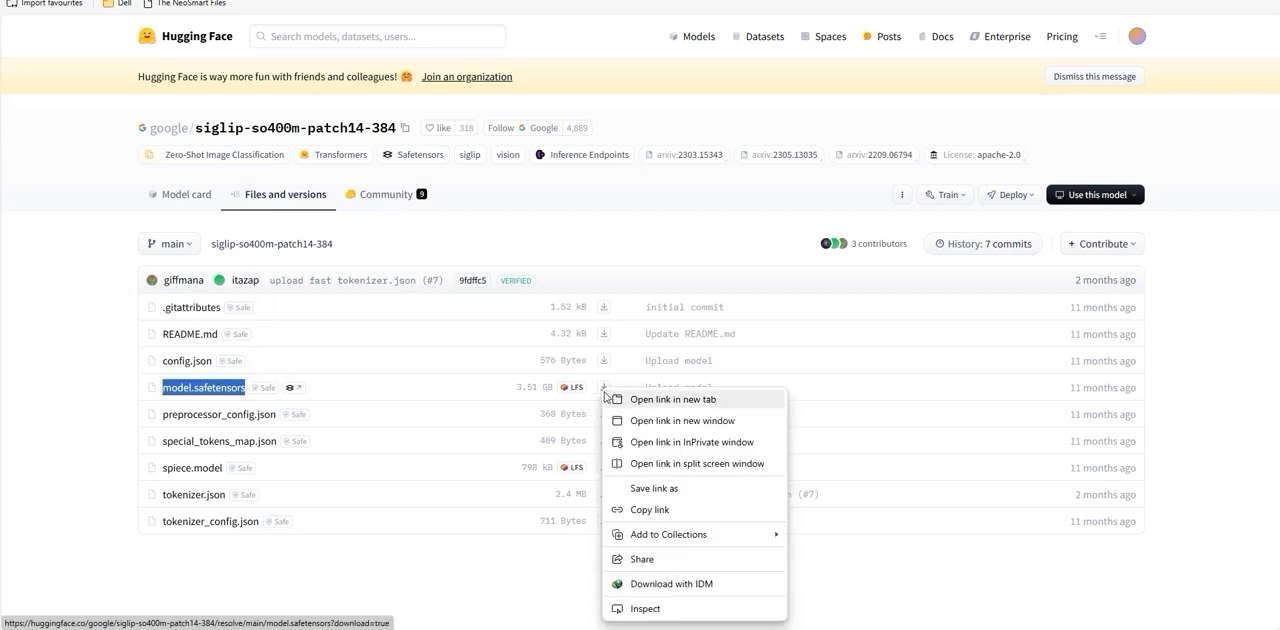
click(665, 582)
Step: Choose the clip_vision folder and the name slig.safetensors for the download, and cancel the download
click(743, 273)
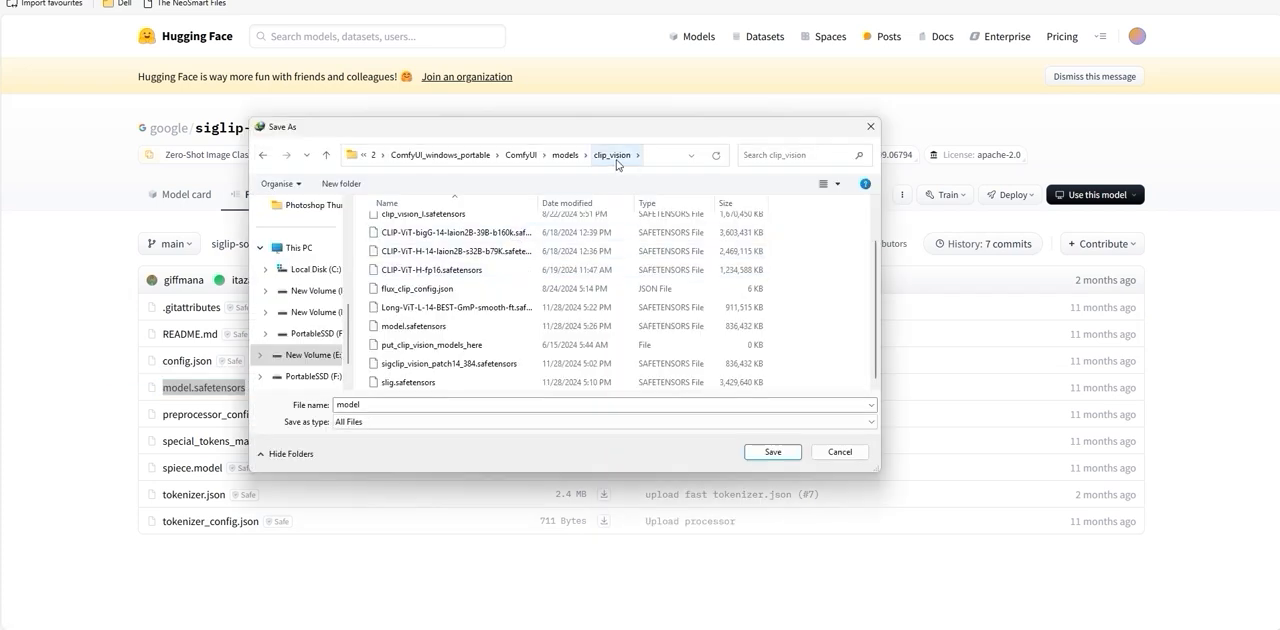
click(409, 384)
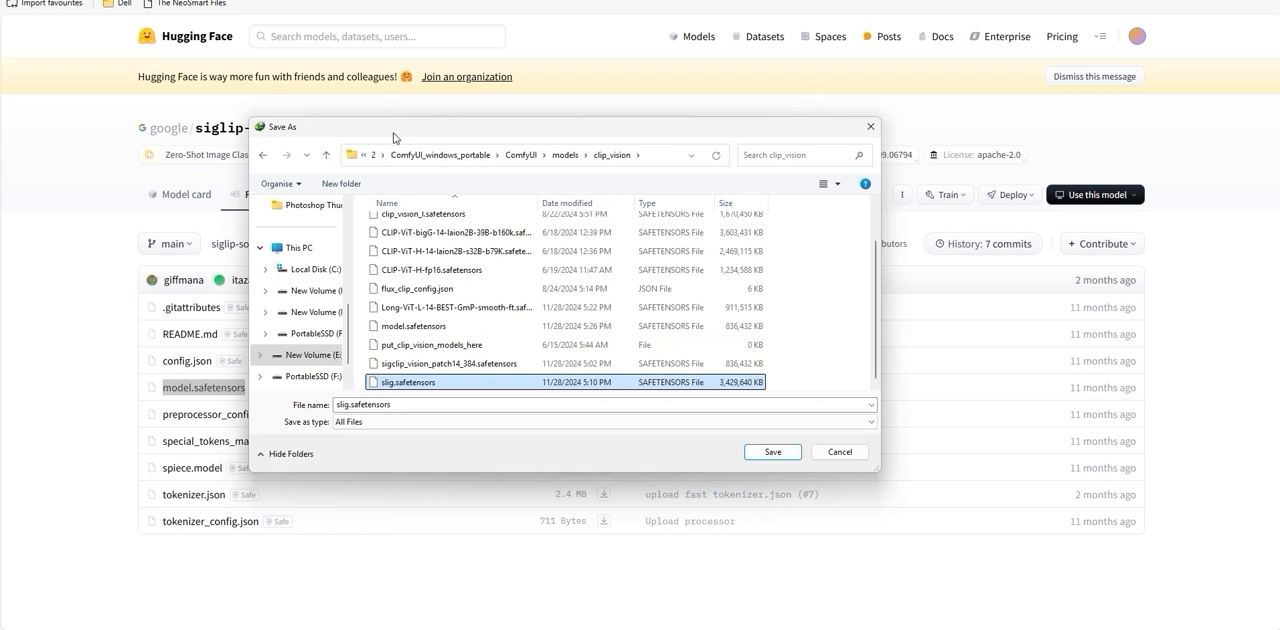
drag(393, 138, 513, 147)
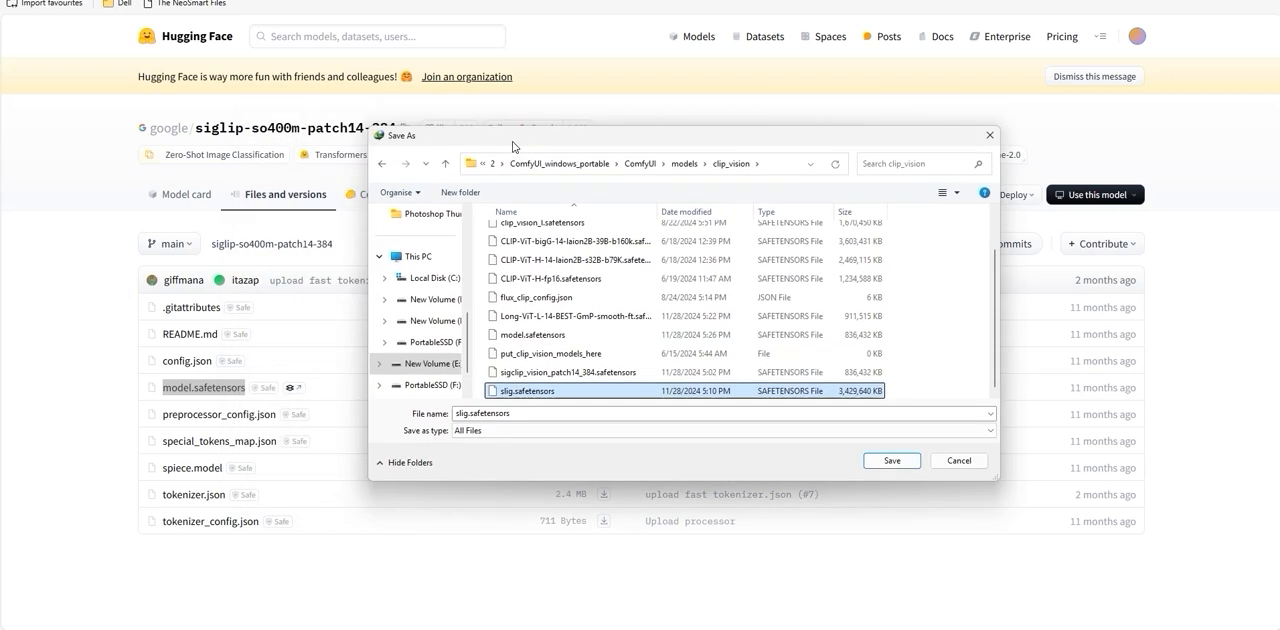
key(Return)
click(725, 351)
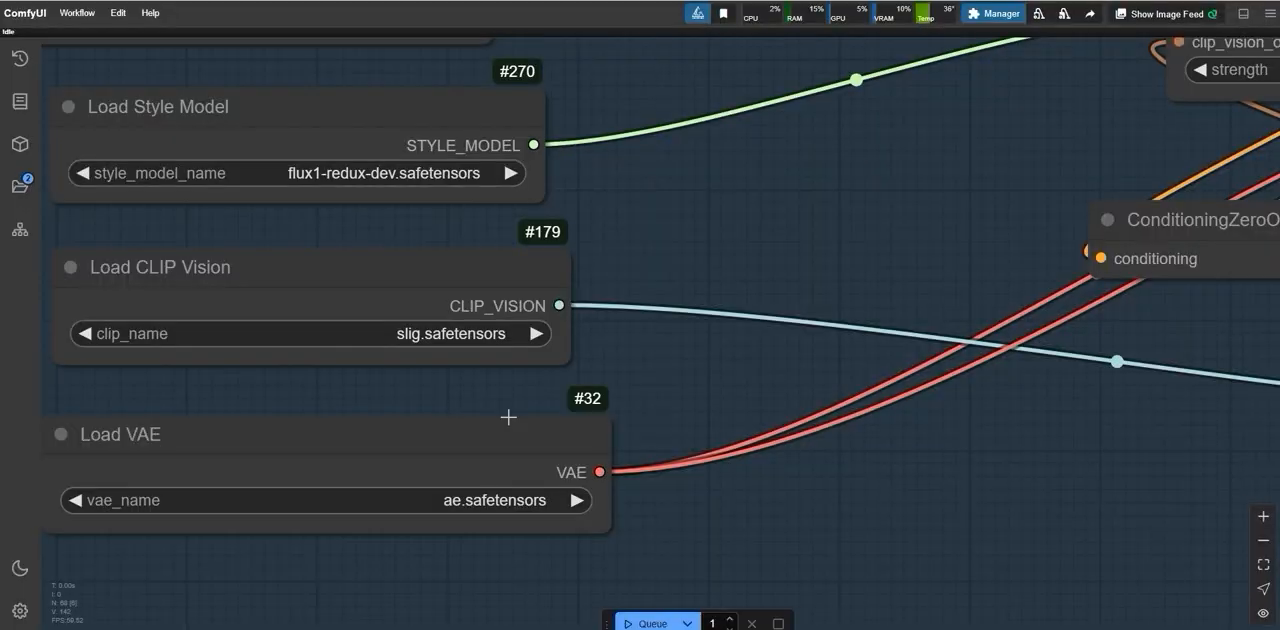
Step: Examine the lower group of Florence2Run, SAM2 segmentation and mask nodes and how they connect to the workflow
scroll(508, 420, down, 3)
scroll(508, 417, down, 6)
scroll(231, 292, up, 4)
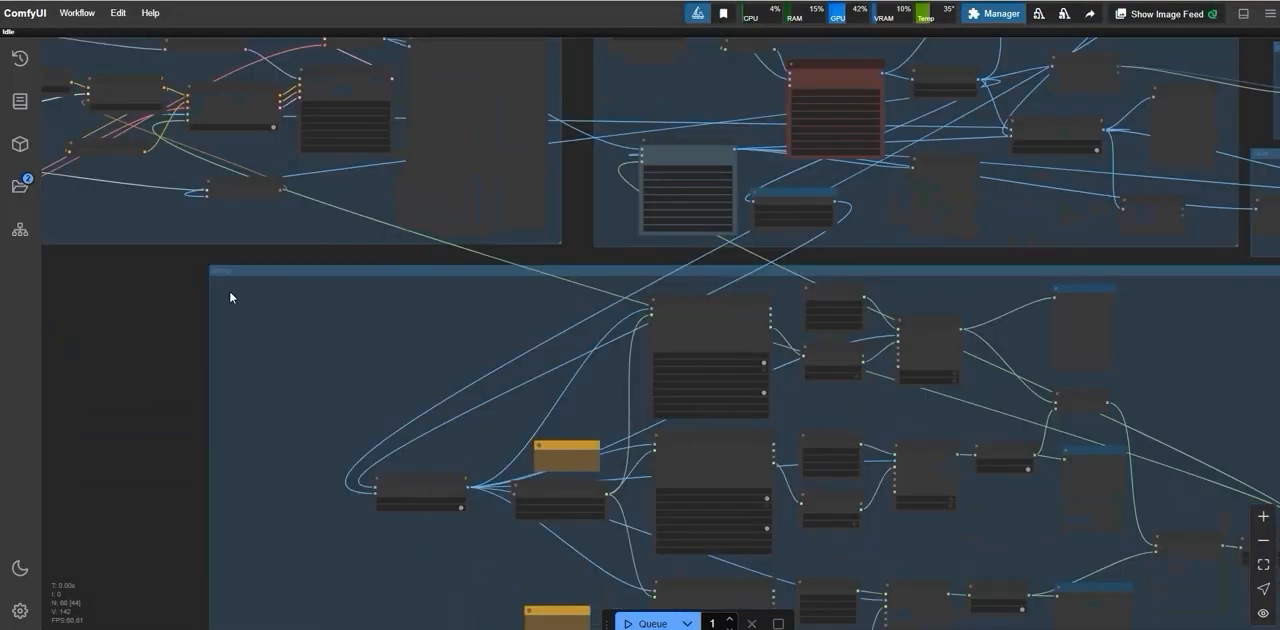
scroll(250, 312, up, 5)
scroll(586, 370, down, 1)
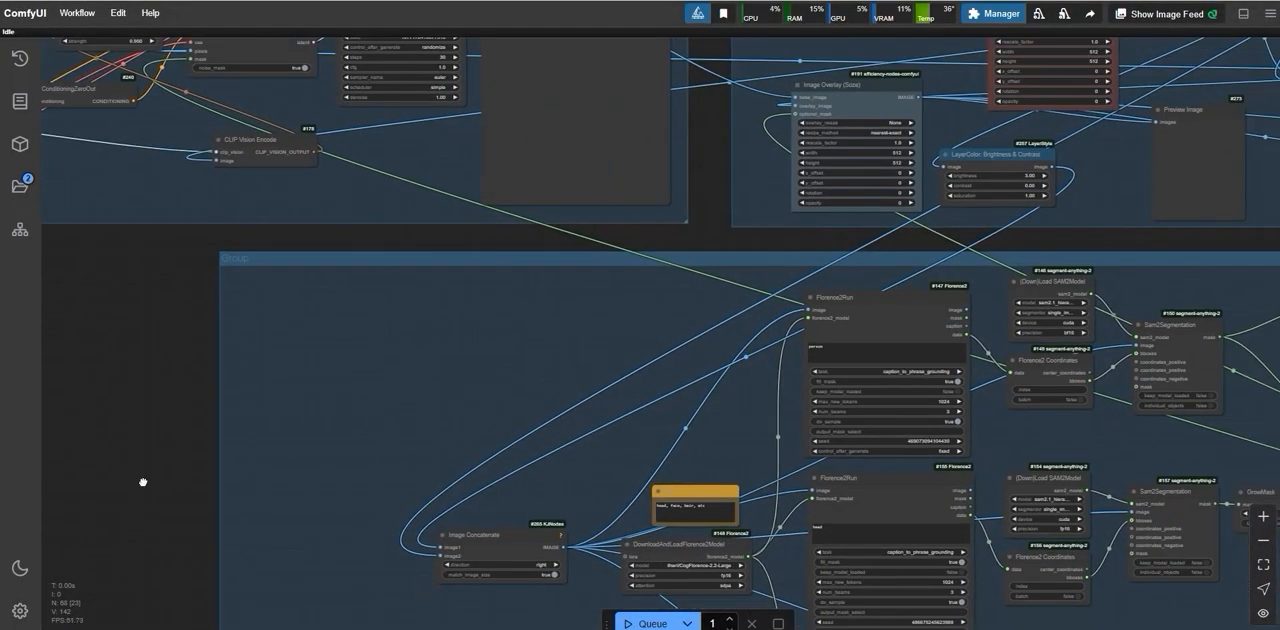
drag(143, 483, 37, 391)
scroll(591, 434, down, 1)
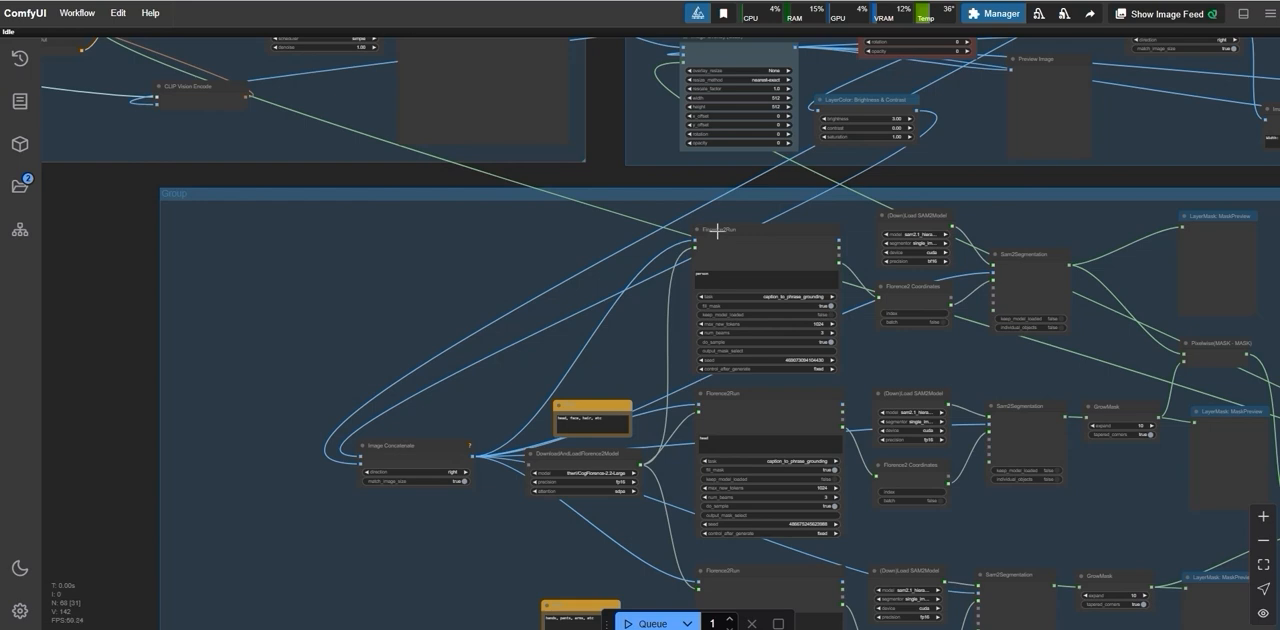
scroll(334, 462, down, 3)
drag(149, 462, 63, 375)
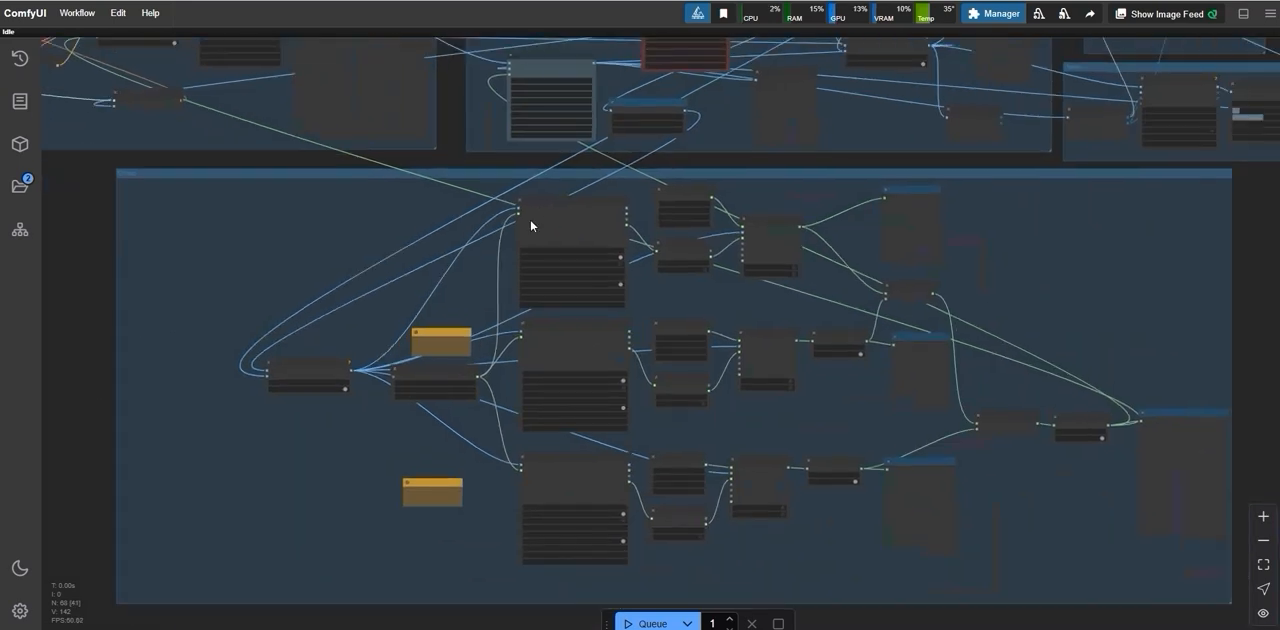
Step: Examine the prompts of the three stacked Florence2Run nodes against the model photo and the two notes listing suggested body and clothing terms
scroll(546, 246, up, 2)
scroll(546, 248, up, 2)
click(483, 206)
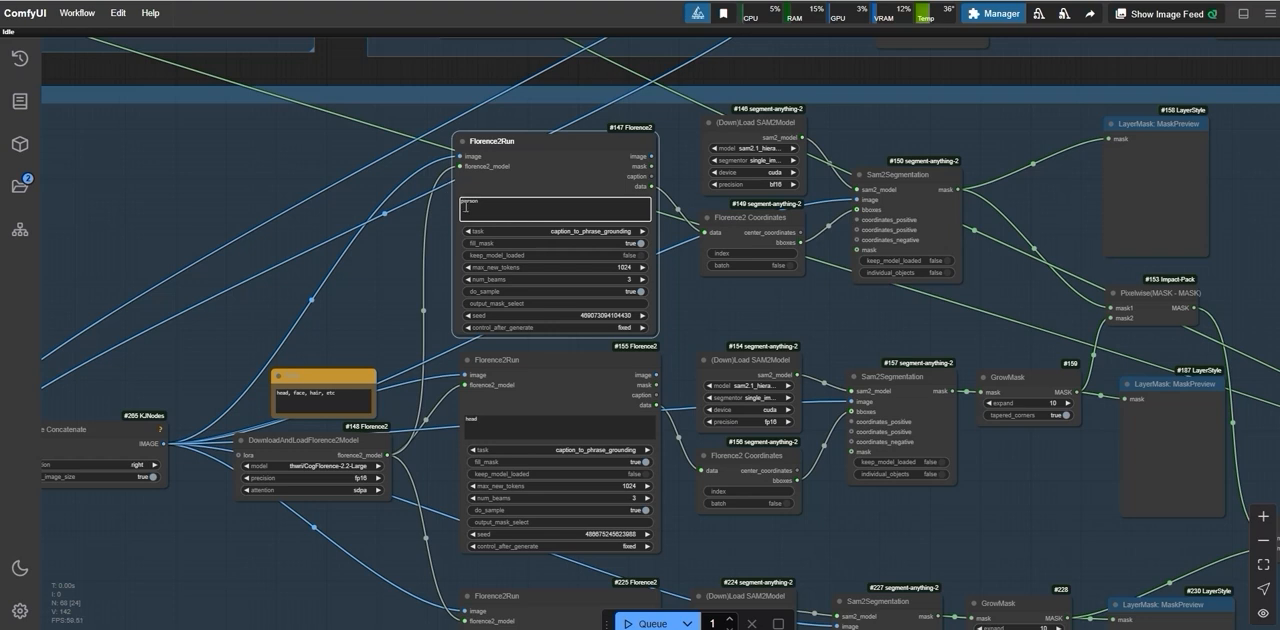
scroll(430, 256, down, 2)
drag(388, 267, 405, 202)
scroll(367, 260, up, 7)
drag(365, 262, 357, 188)
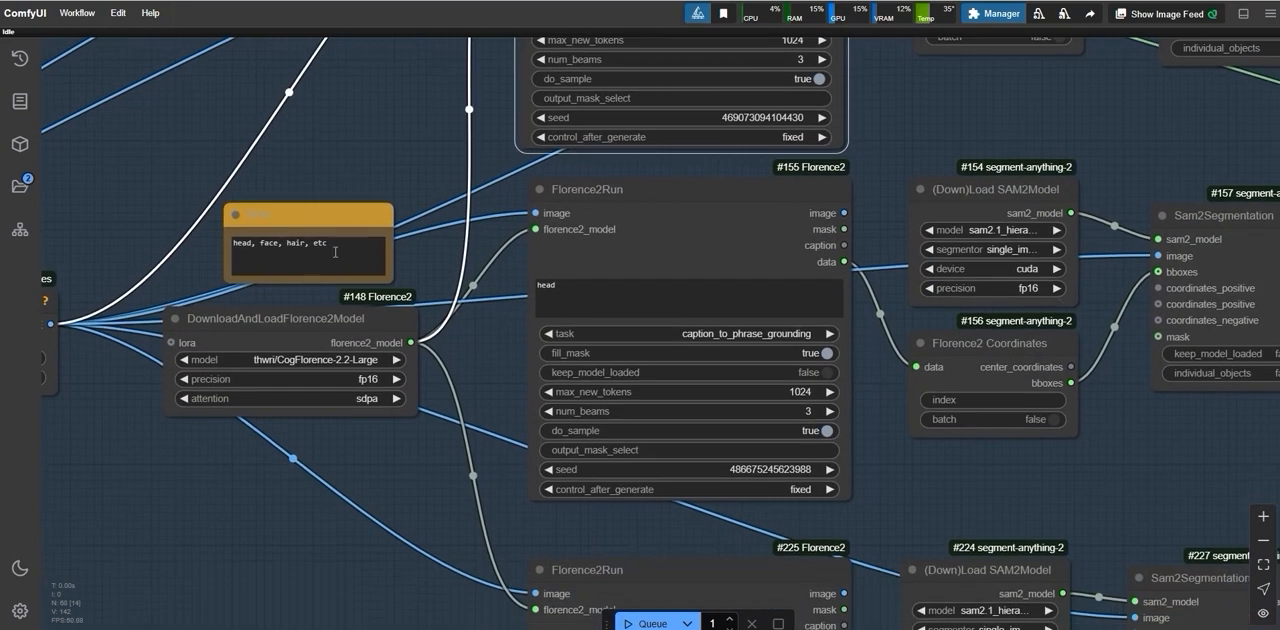
scroll(355, 286, down, 3)
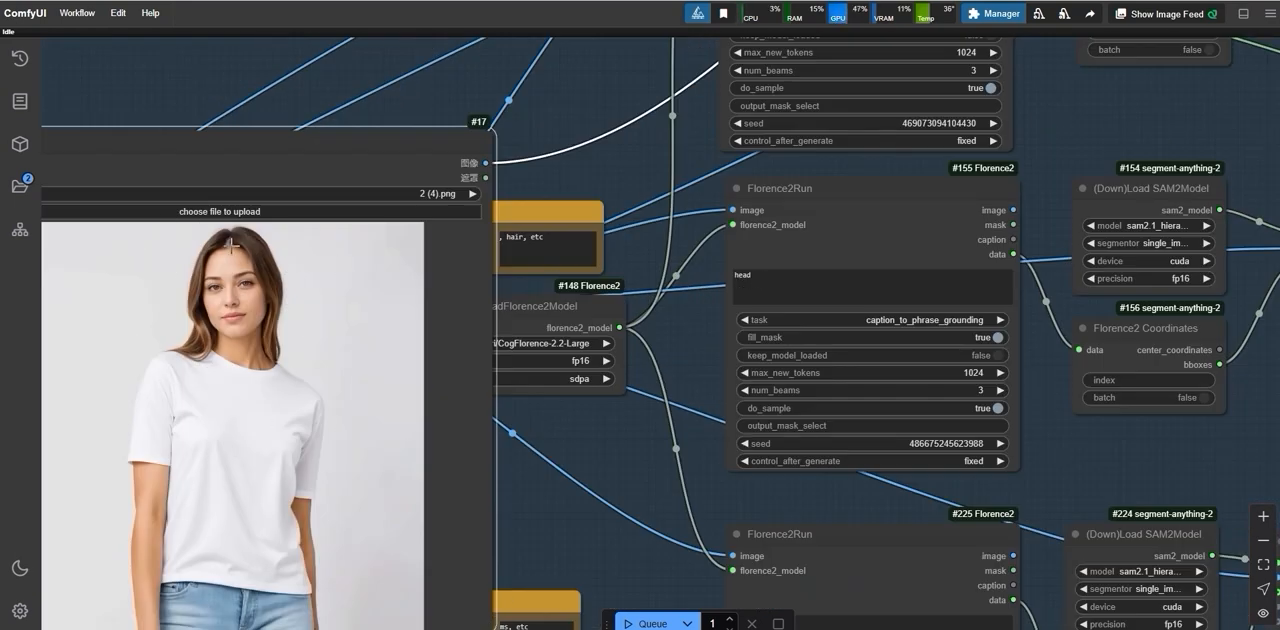
double_click(791, 276)
scroll(690, 471, down, 3)
drag(658, 586, 587, 412)
scroll(587, 418, up, 3)
scroll(586, 418, down, 1)
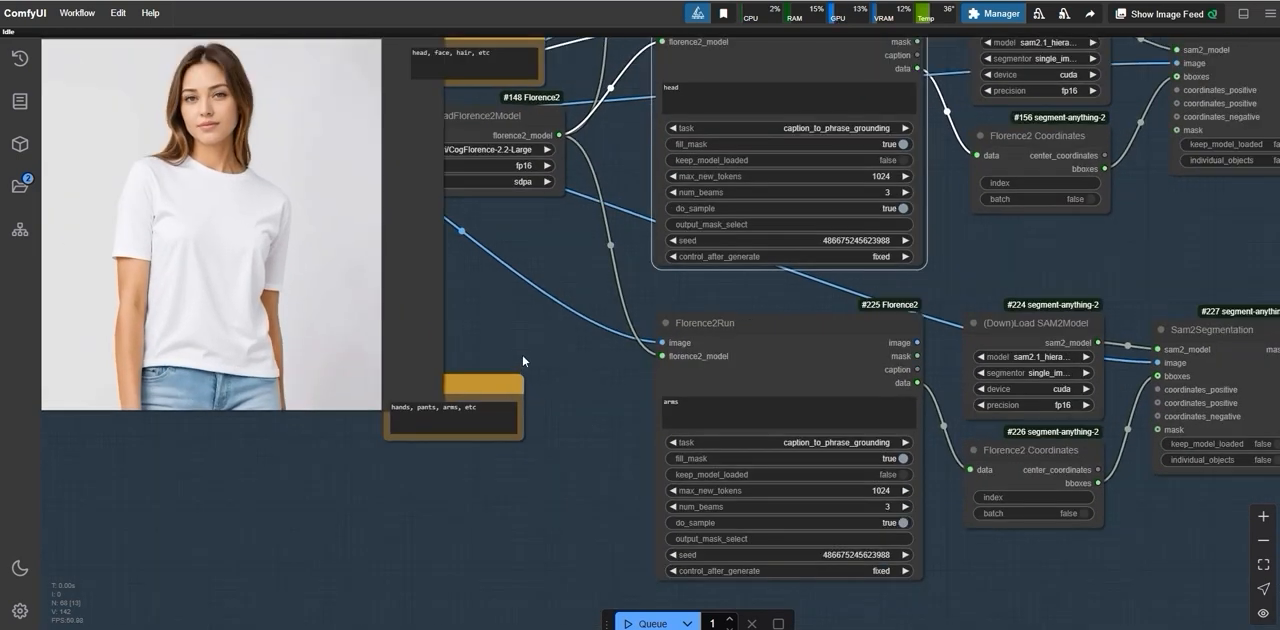
Step: Change the prompt of the bottom Florence2Run node (#225) to "pants"
drag(522, 354, 602, 369)
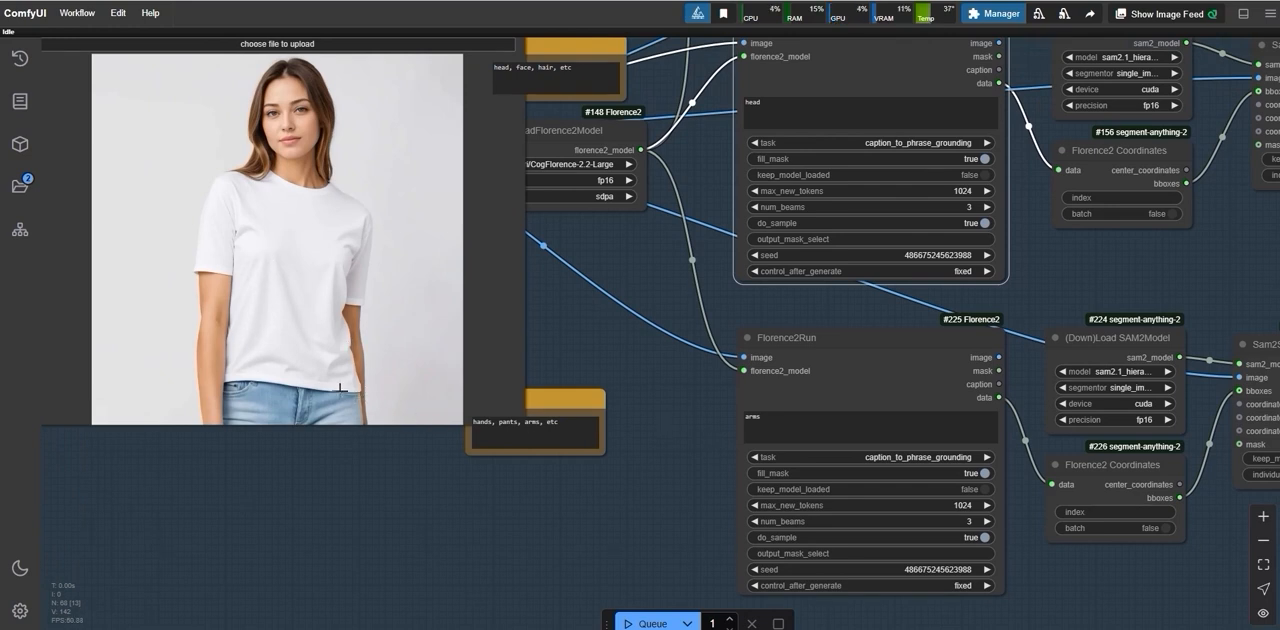
click(785, 425)
key(ctrl+a)
text(pa)
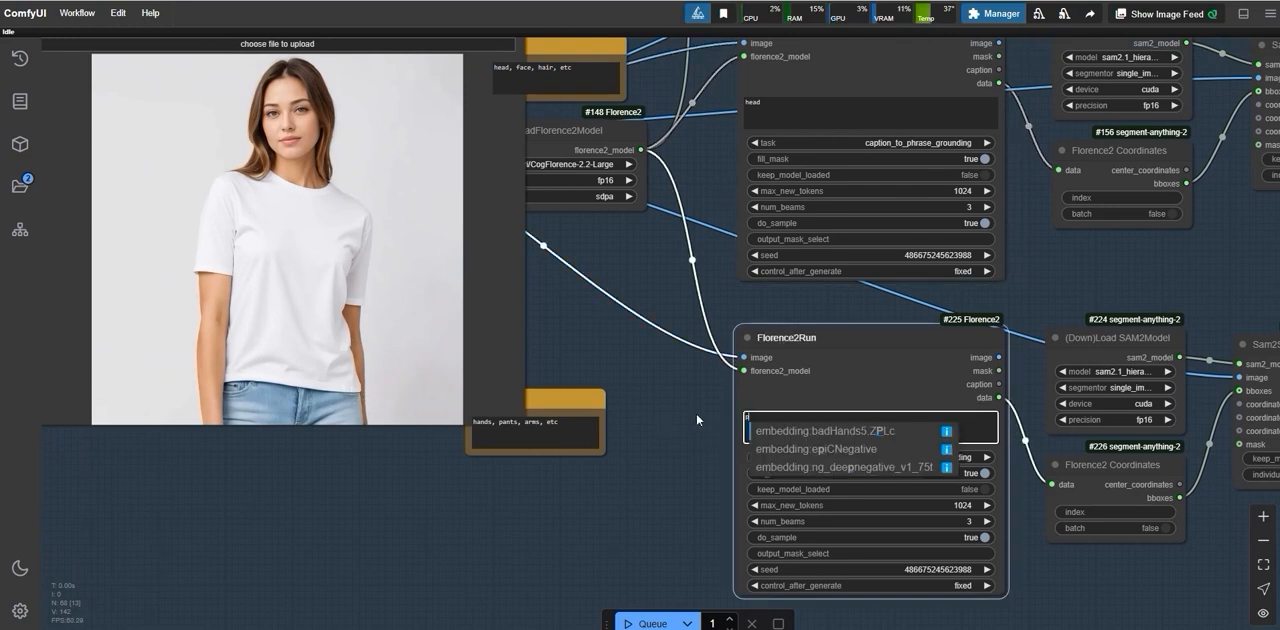
text(nts)
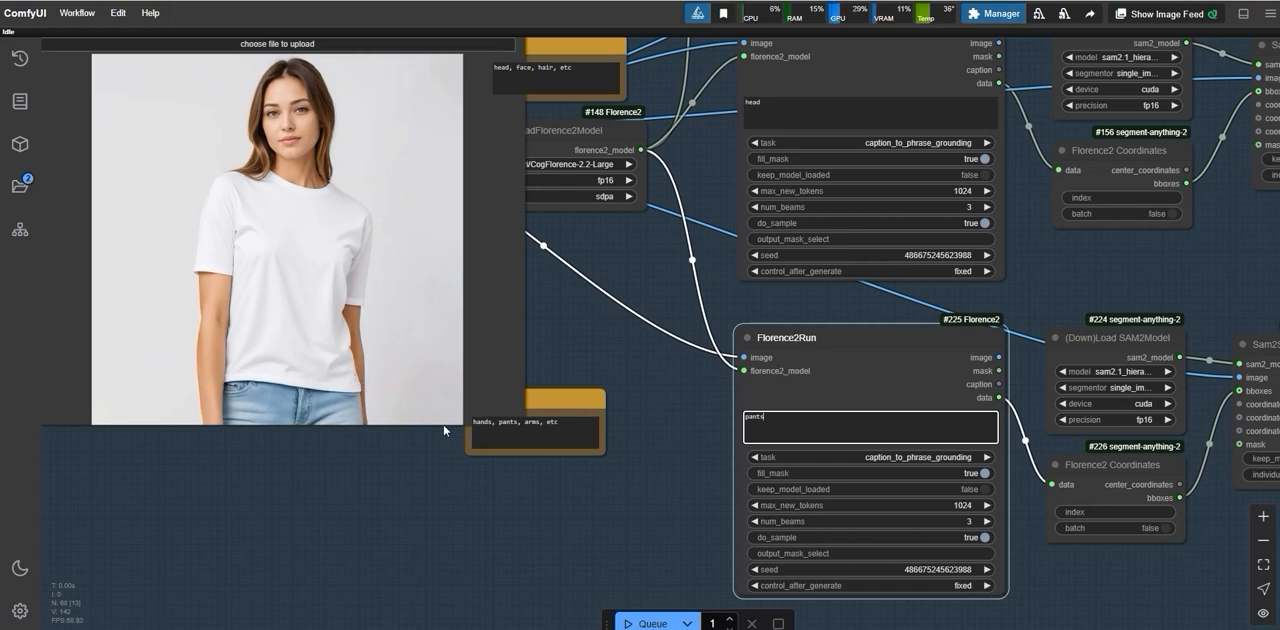
Step: Move the model photo's image node out of the segmentation group and back beside the cloth image node above the FLUX group
scroll(444, 431, down, 10)
scroll(210, 422, up, 5)
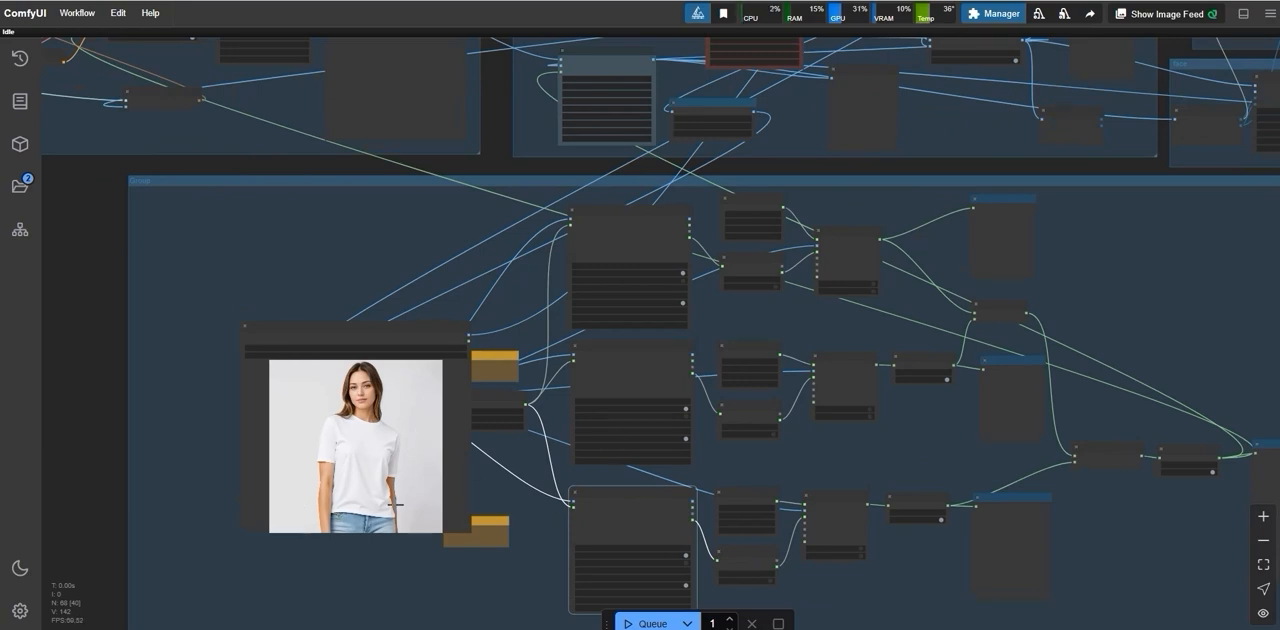
scroll(403, 465, down, 5)
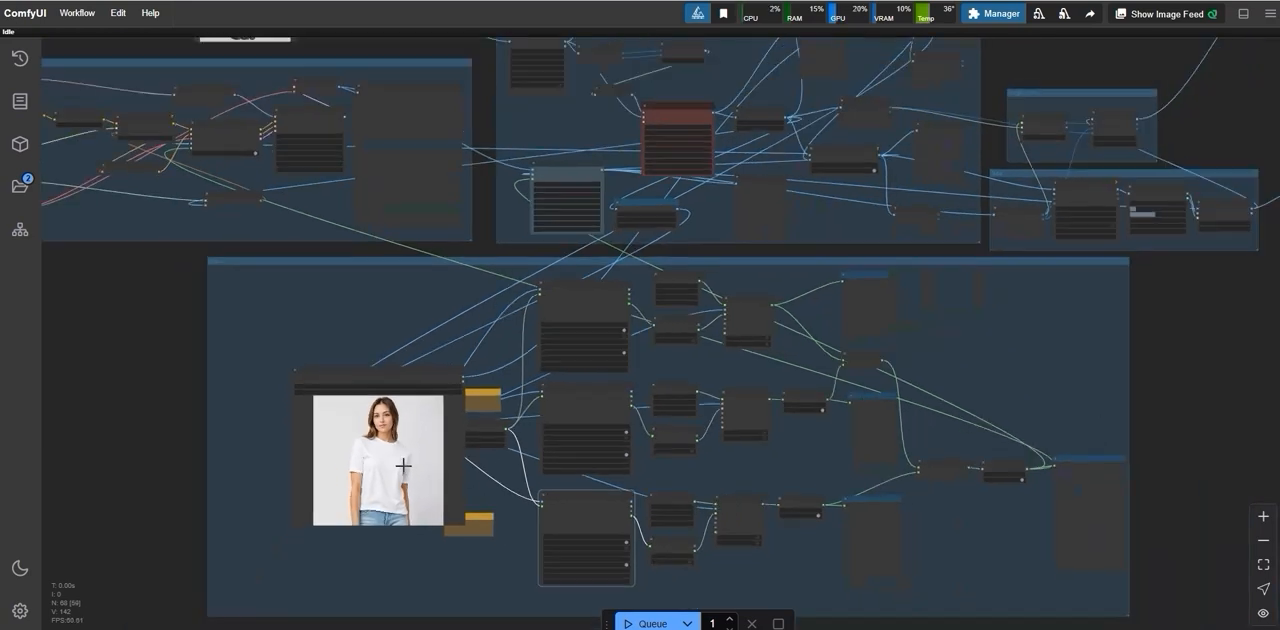
drag(394, 414, 397, 142)
scroll(301, 193, up, 5)
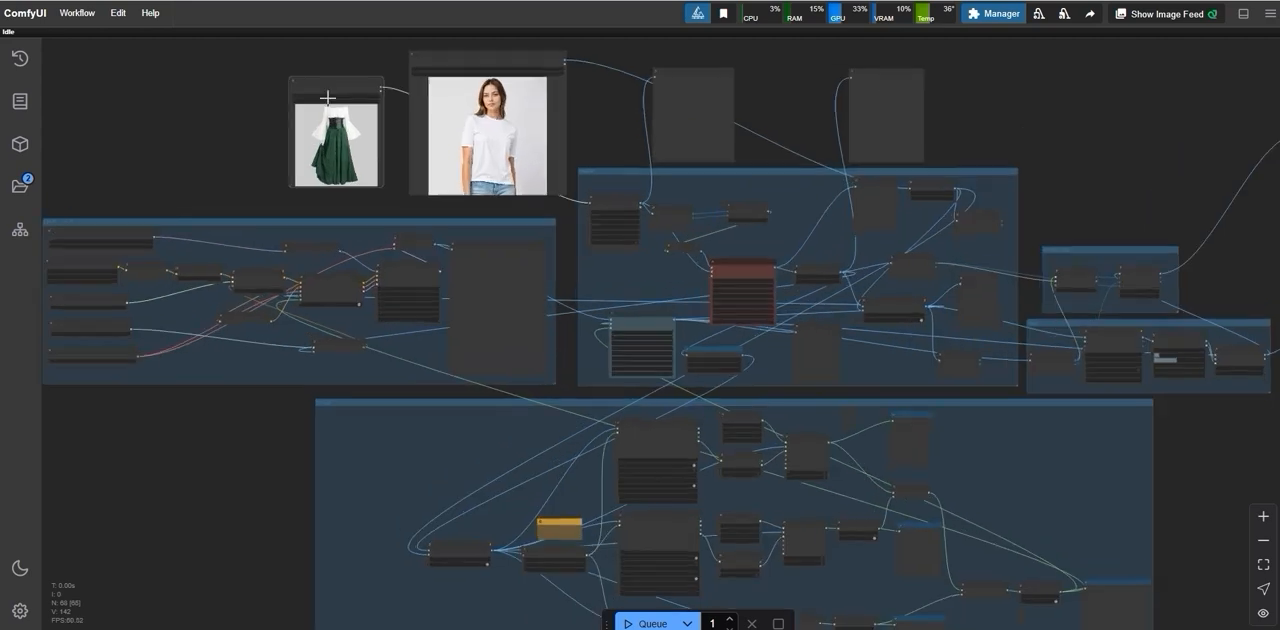
Step: Replace the green dress in the cloth image node with the grey Kuromi T-shirt image
click(330, 92)
scroll(500, 399, down, 5)
click(340, 281)
scroll(450, 300, down, 2)
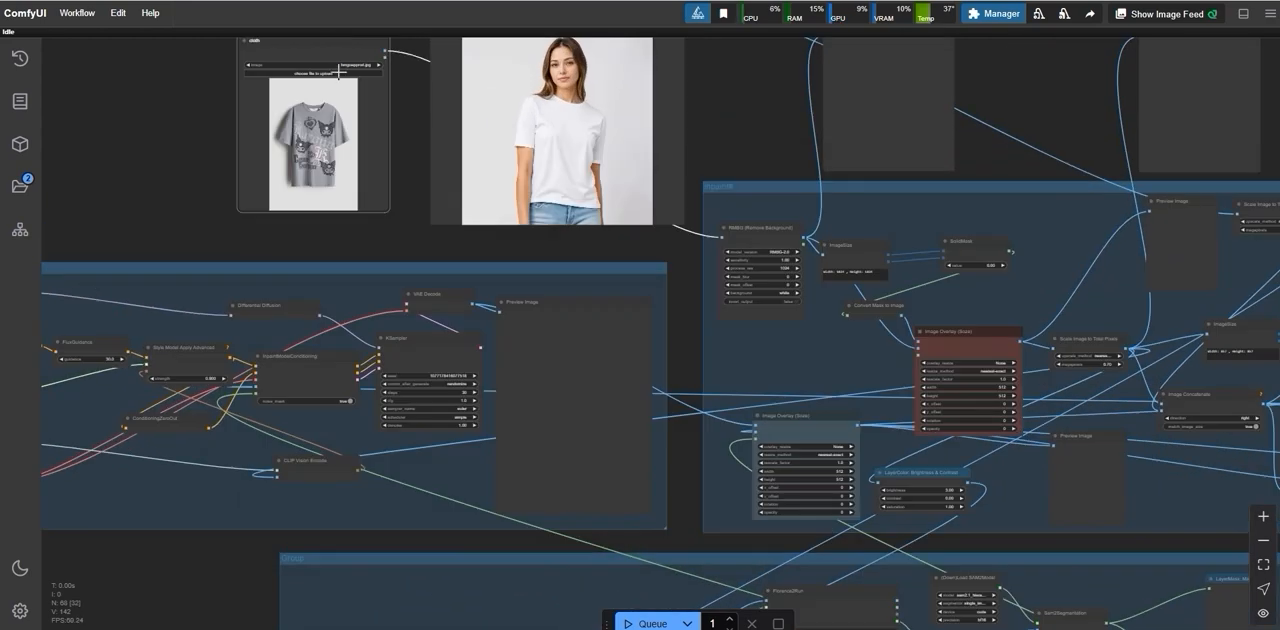
click(340, 72)
scroll(694, 378, down, 5)
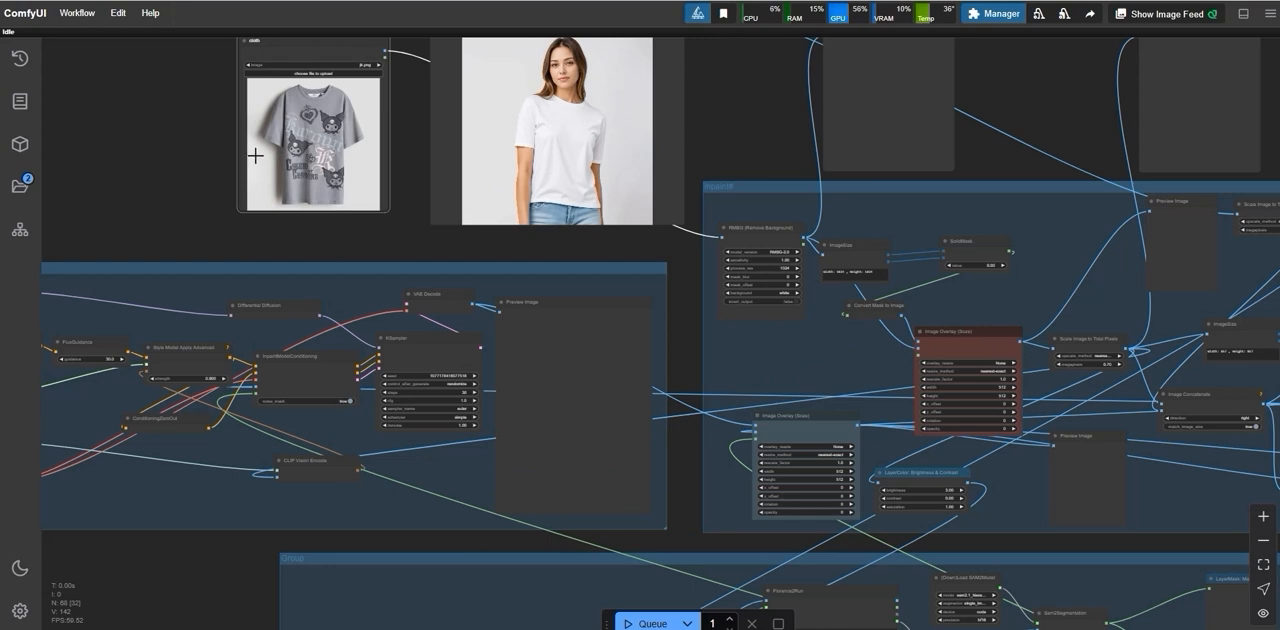
Step: Enlarge the cloth image node until it is about as tall as the adjacent model photo node
scroll(528, 204, down, 3)
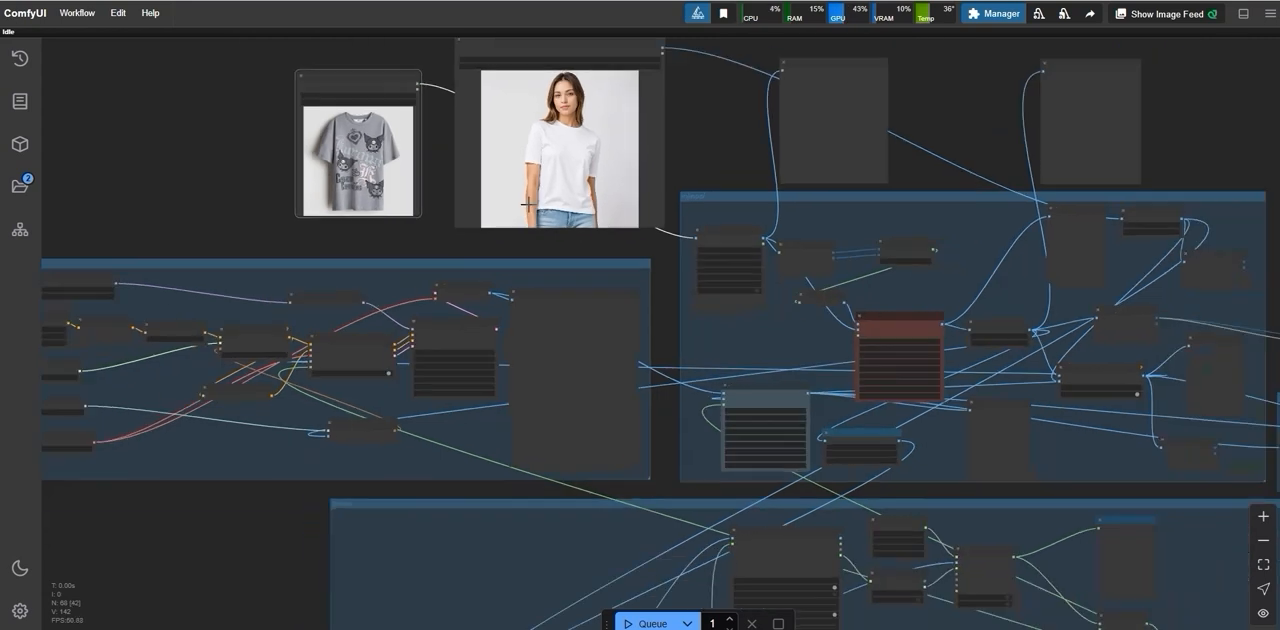
drag(403, 94, 401, 67)
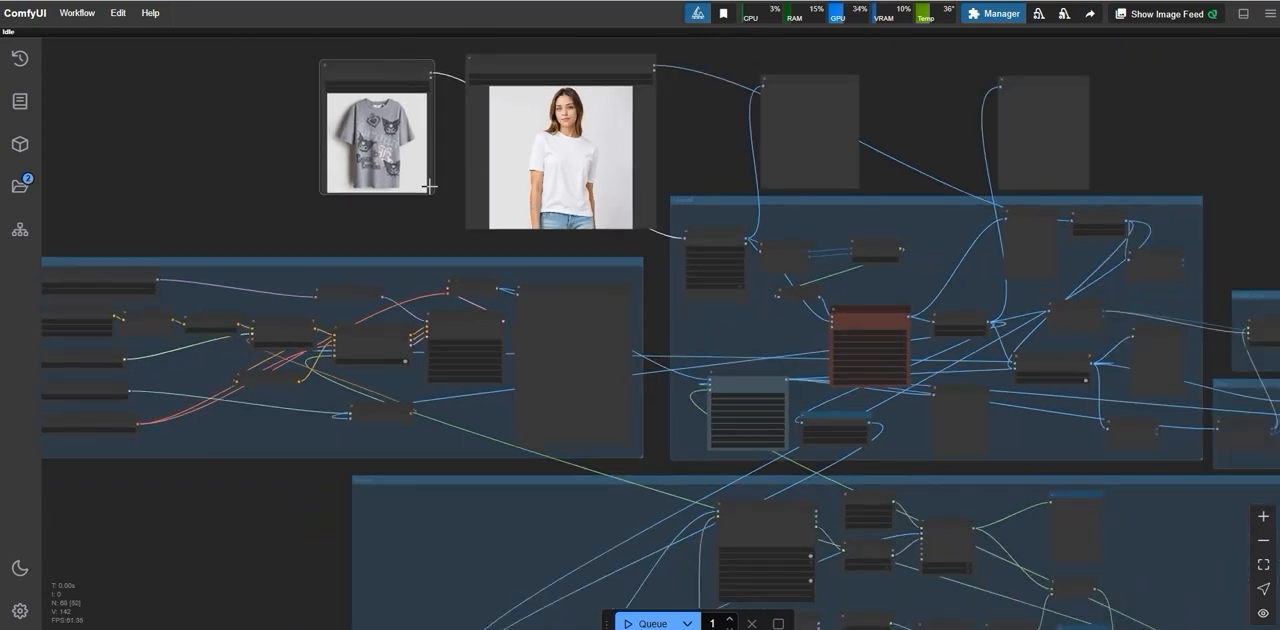
scroll(195, 199, down, 2)
scroll(195, 199, down, 2)
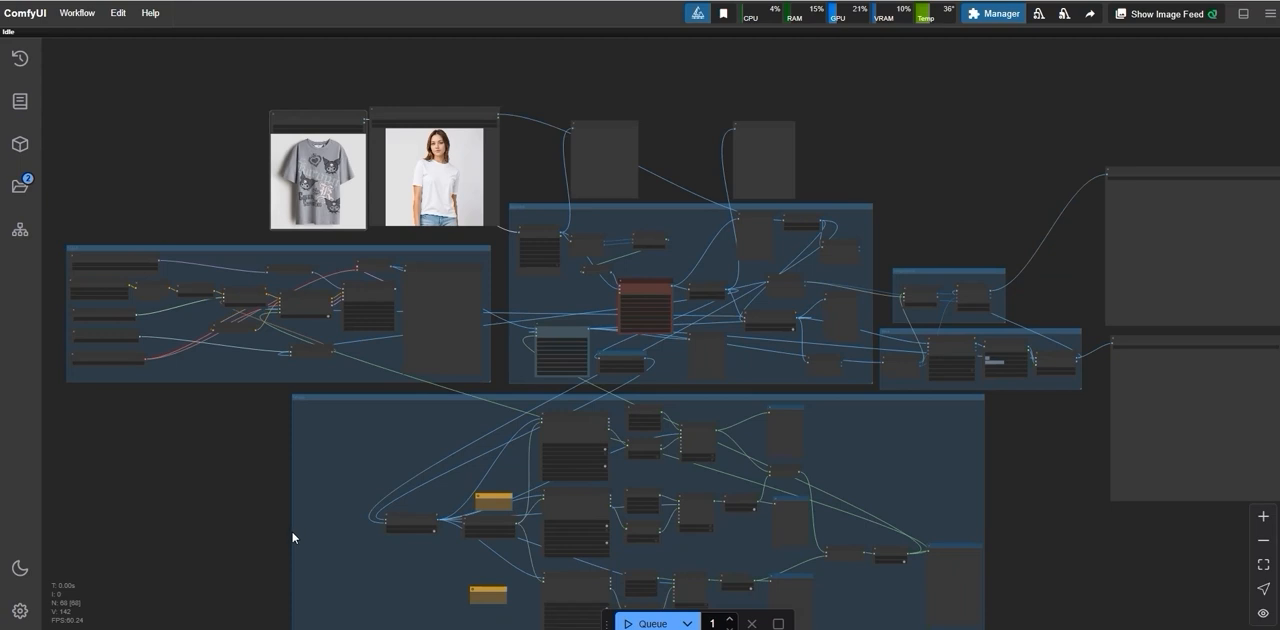
Step: Check the "pants" prompt in the bottom Florence2Run node and queue one run of the workflow
drag(294, 535, 286, 472)
scroll(438, 426, up, 10)
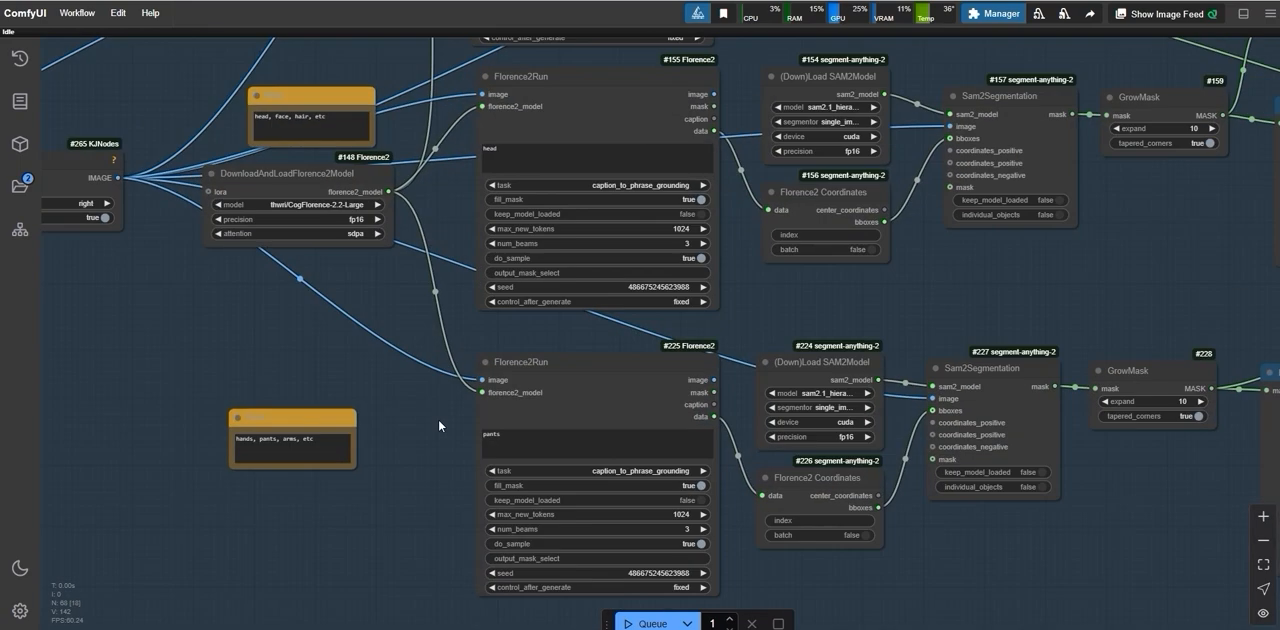
click(514, 438)
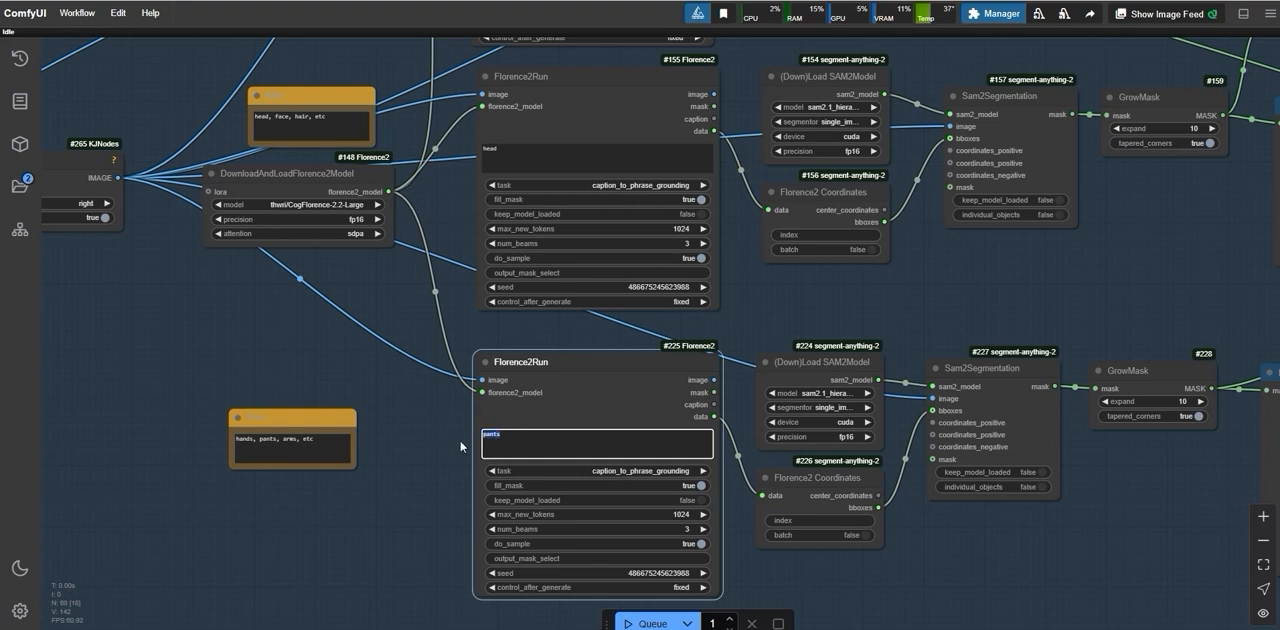
scroll(390, 430, down, 11)
drag(83, 286, 127, 396)
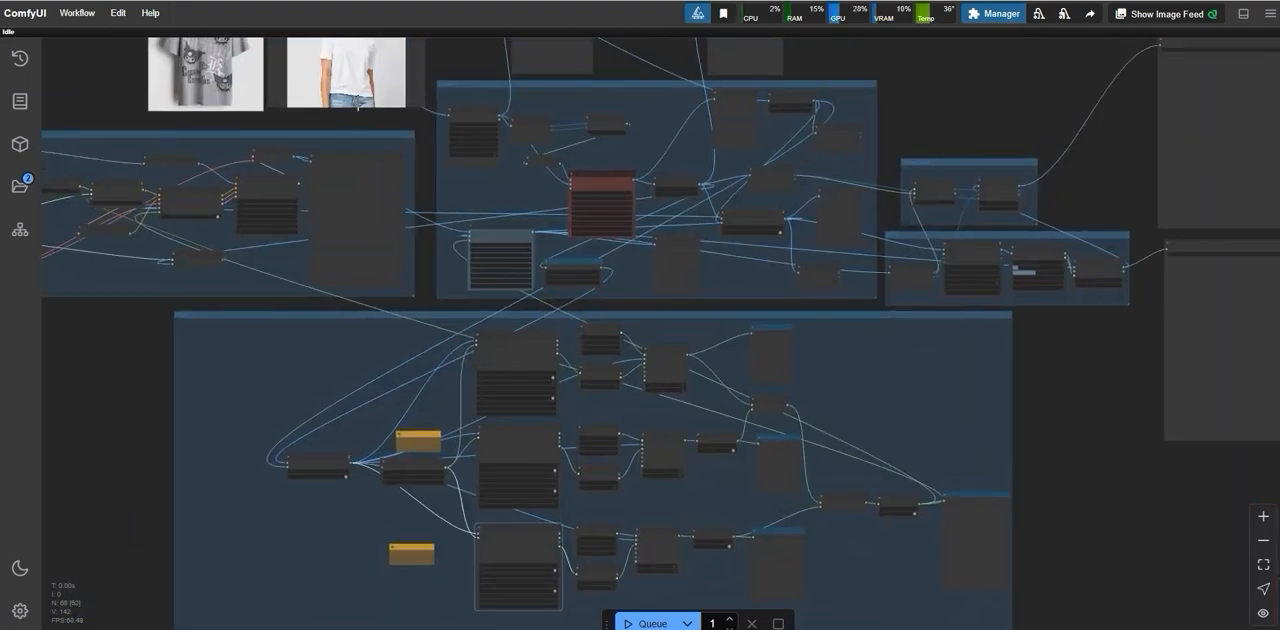
scroll(330, 70, down, 1)
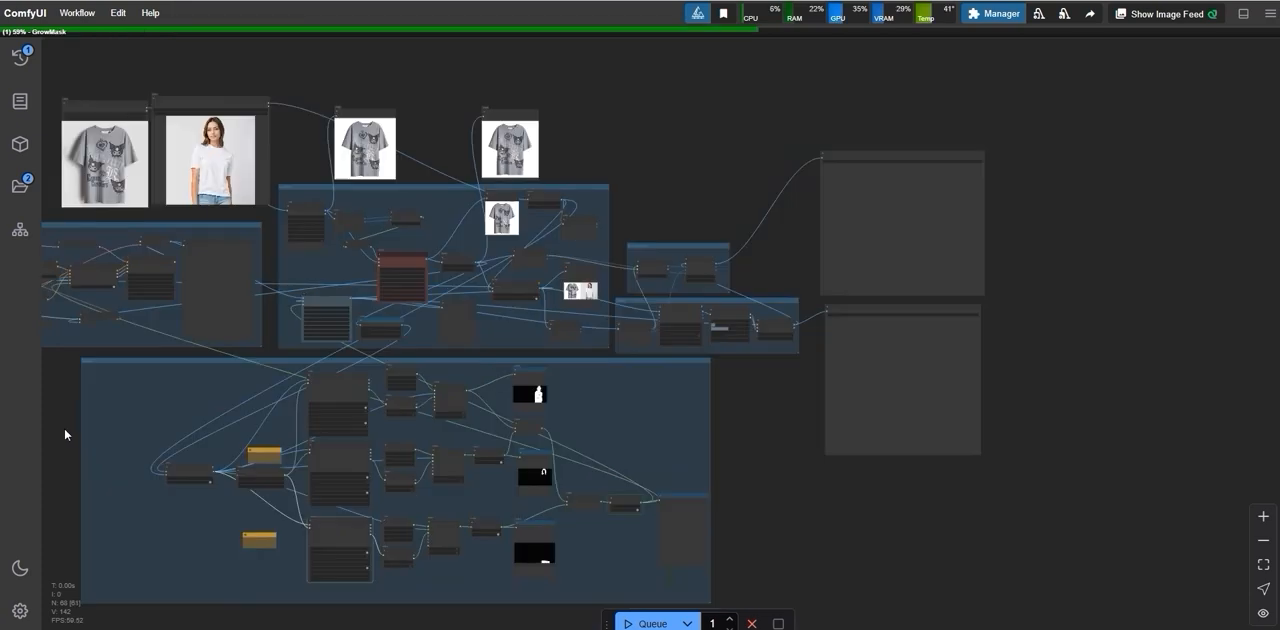
drag(64, 428, 240, 380)
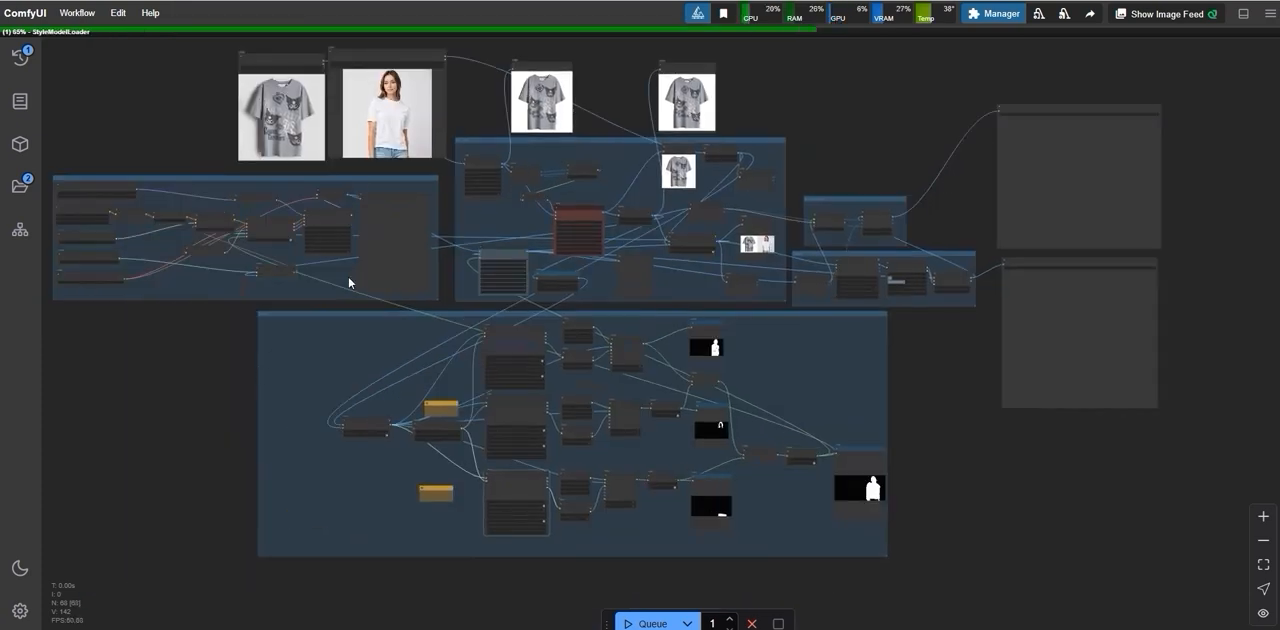
Step: Examine the person, head and pants mask previews, the Florence2Run prompts behind them and the final combined mask
scroll(320, 432, up, 3)
scroll(306, 429, up, 8)
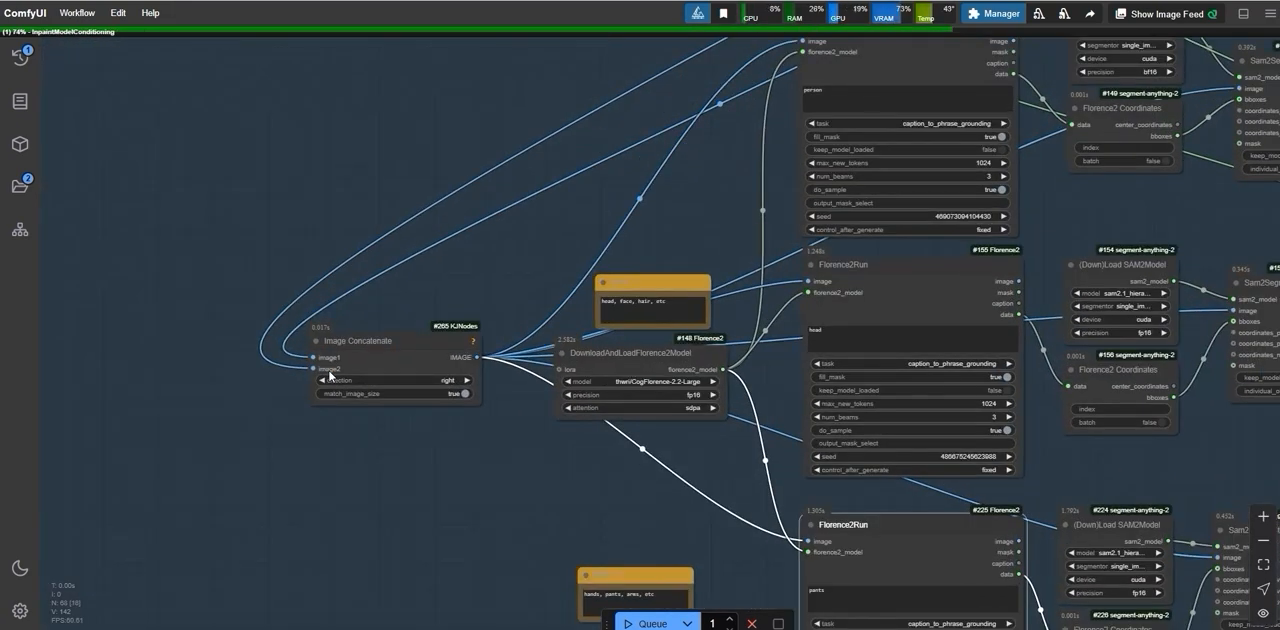
scroll(330, 375, down, 10)
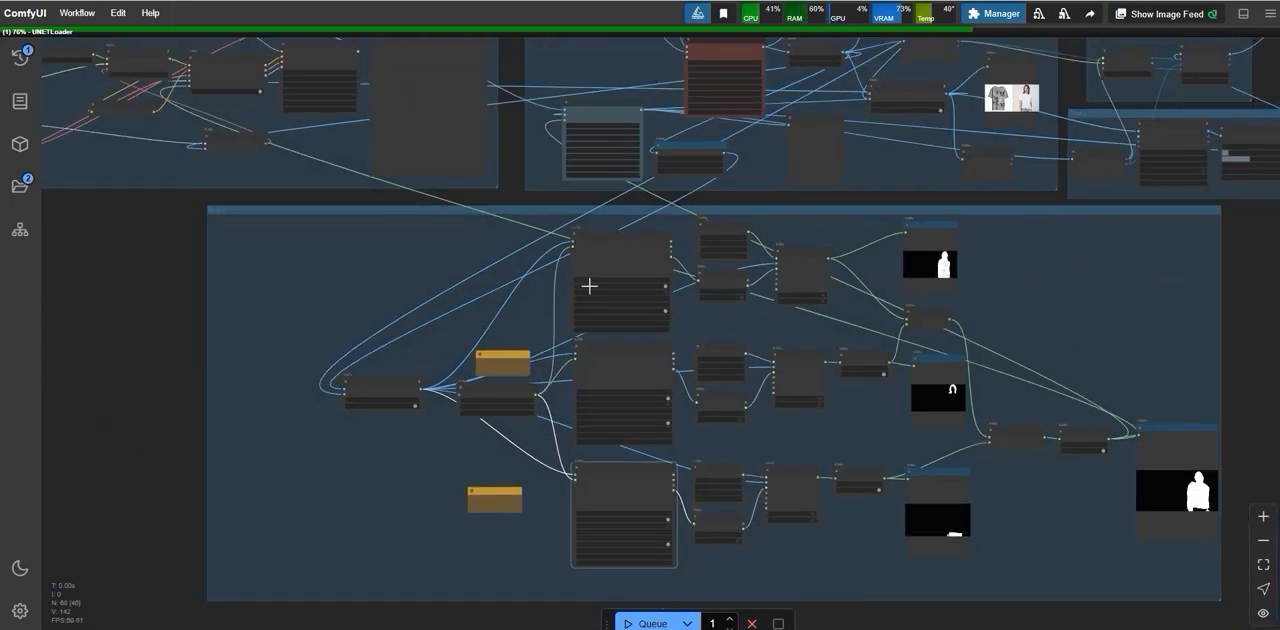
scroll(420, 289, down, 2)
scroll(258, 325, up, 2)
scroll(186, 336, up, 3)
drag(190, 336, 90, 342)
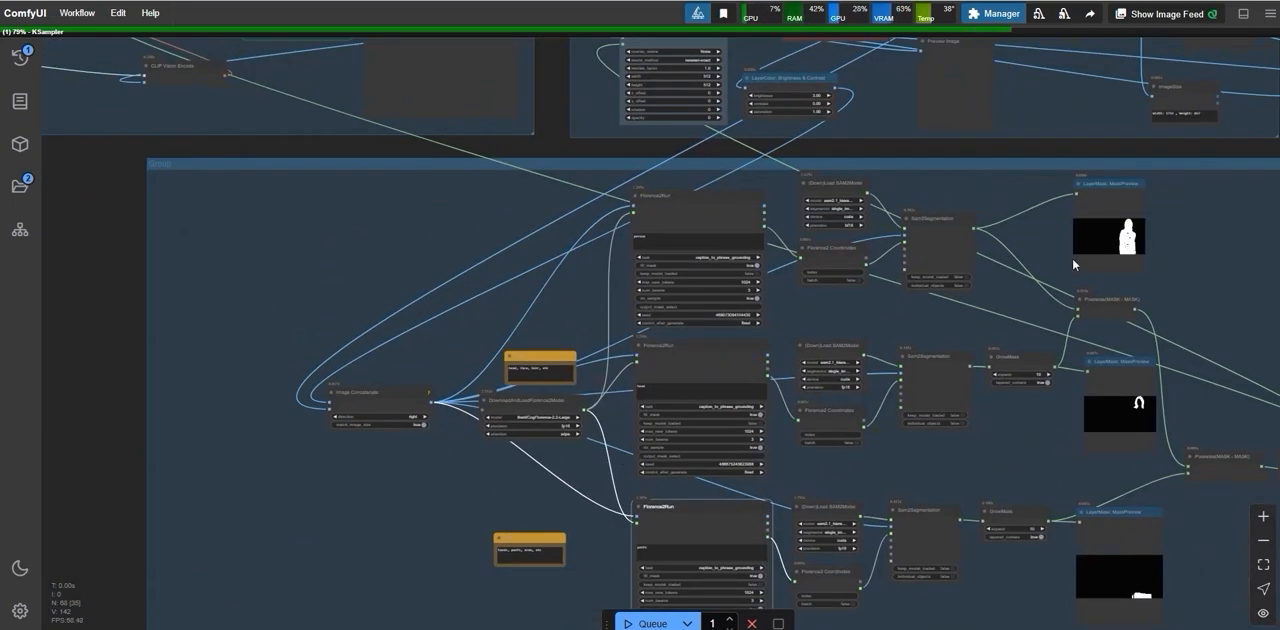
click(669, 387)
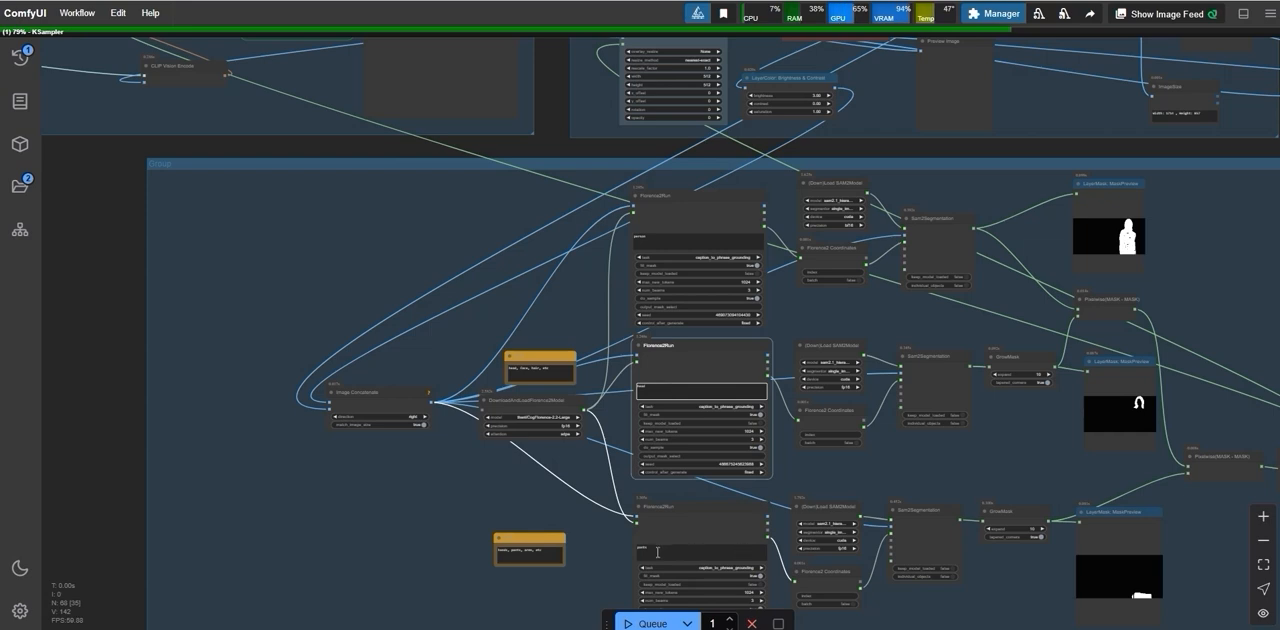
scroll(597, 541, down, 3)
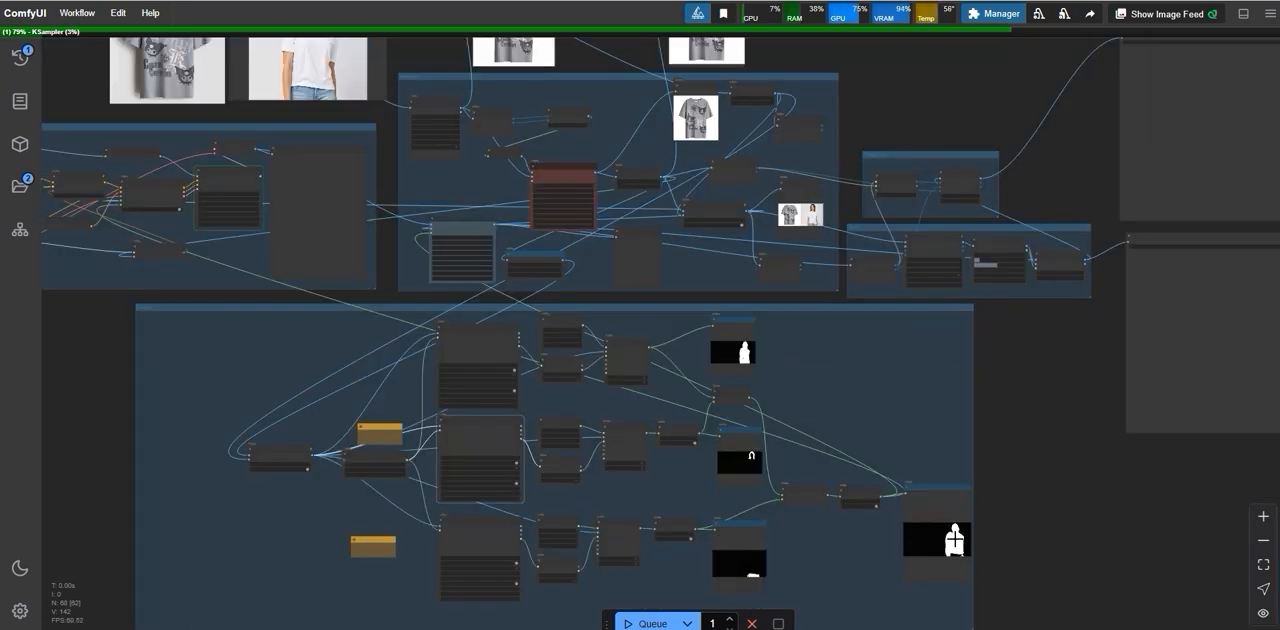
scroll(985, 555, down, 4)
drag(374, 465, 388, 484)
Step: Examine the FLUX group's model loaders, Style Model Apply Advanced, InpaintModelConditioning and KSampler nodes and their connection to the inpaint group
scroll(900, 535, up, 4)
drag(48, 381, 126, 397)
scroll(105, 205, up, 7)
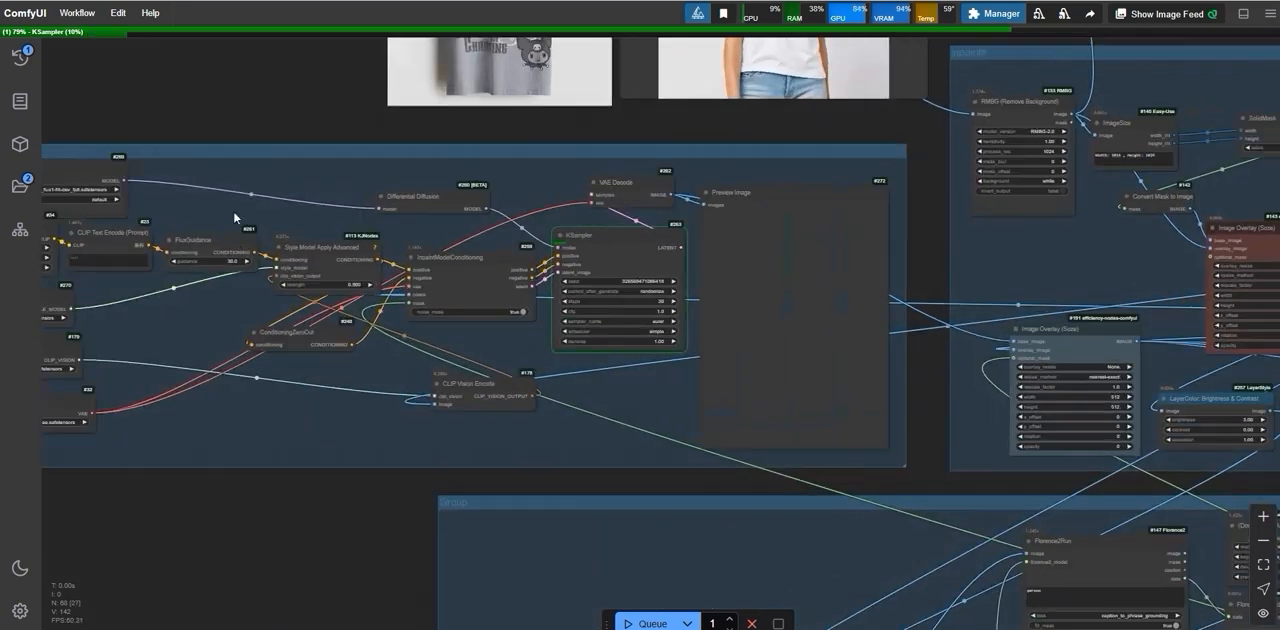
drag(185, 96, 412, 128)
scroll(290, 200, up, 4)
scroll(203, 200, up, 1)
click(143, 203)
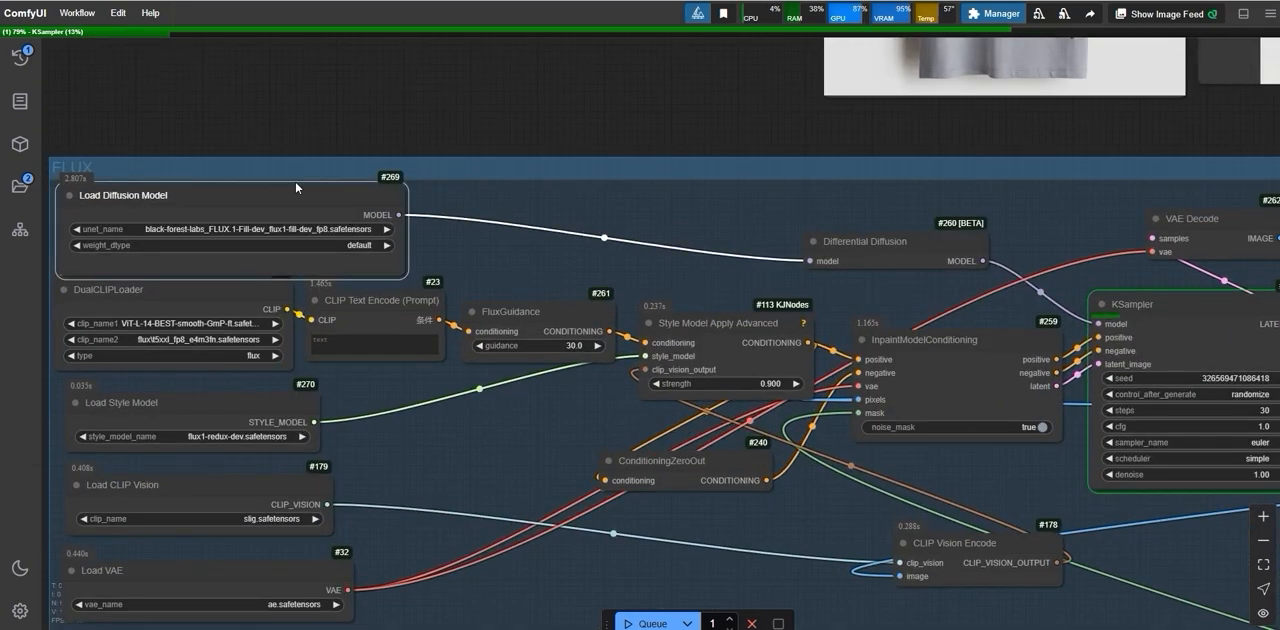
scroll(962, 405, down, 1)
drag(962, 405, 317, 302)
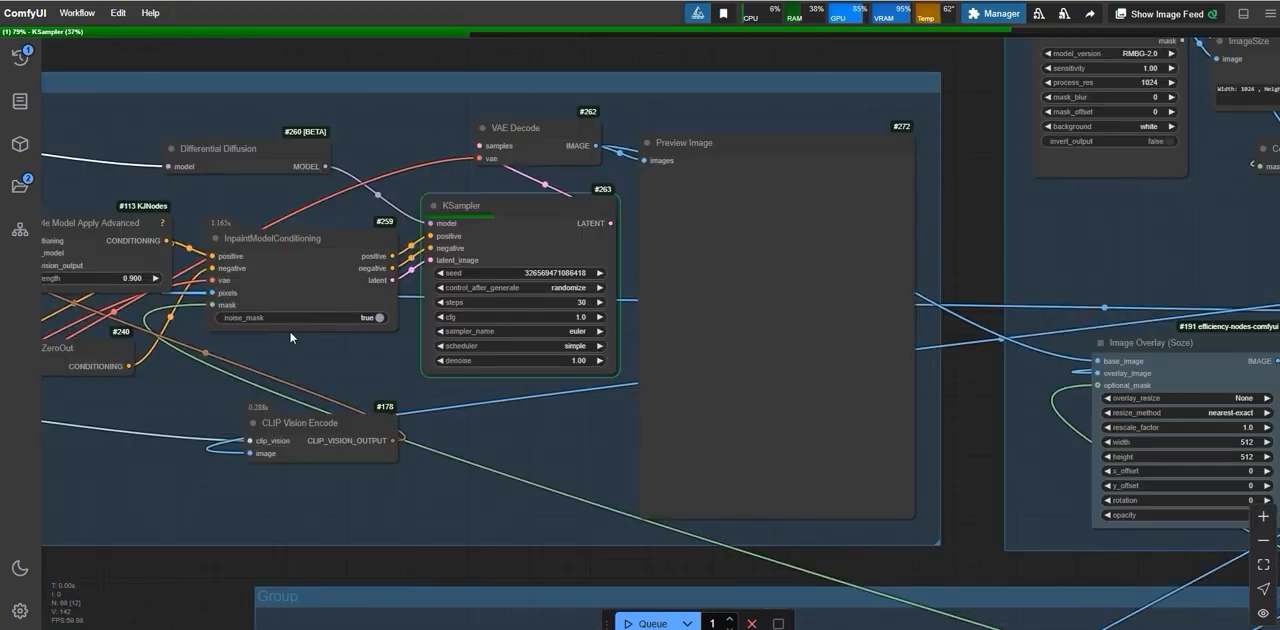
scroll(336, 330, down, 5)
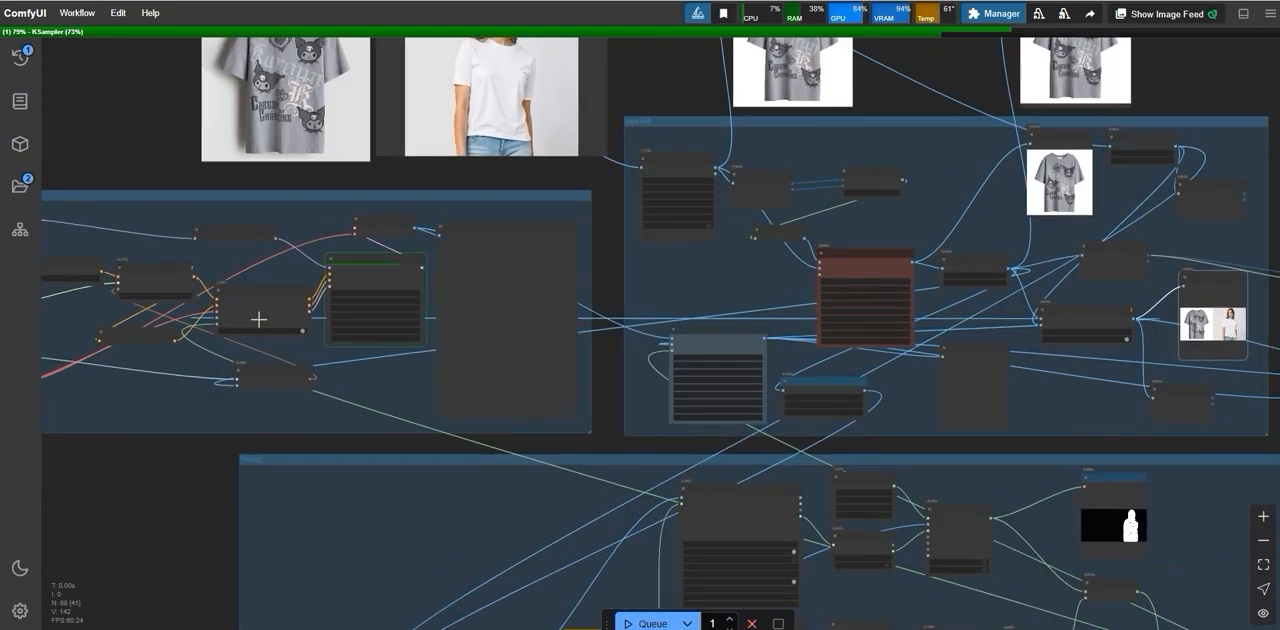
scroll(259, 320, up, 4)
scroll(1231, 370, down, 5)
drag(936, 347, 670, 328)
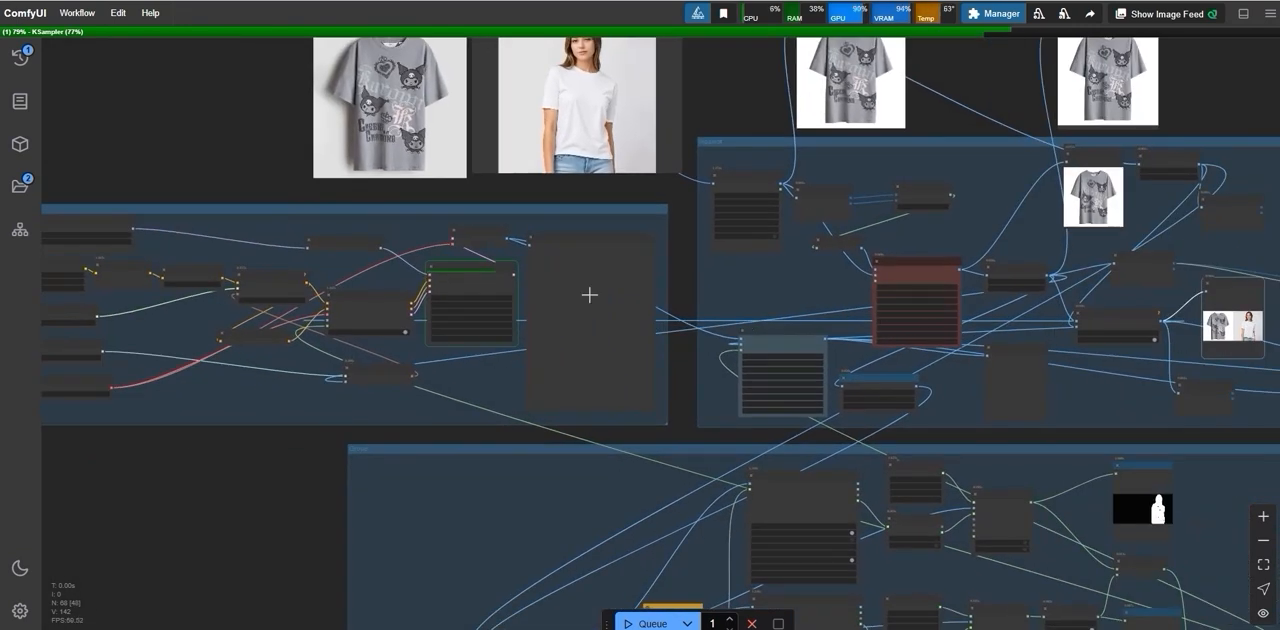
Step: Inspect the generated image beside the original T-shirt in the FLUX group's Preview Image, comparing the print, and look over the inpaint group
scroll(742, 325, up, 10)
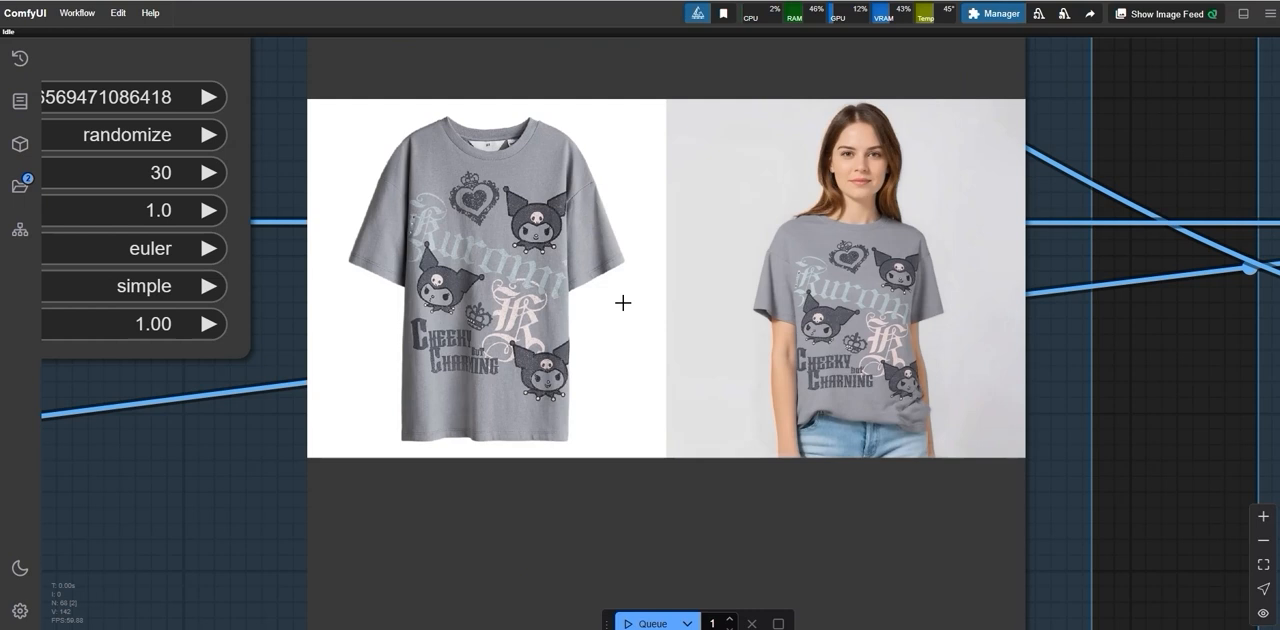
scroll(866, 292, down, 2)
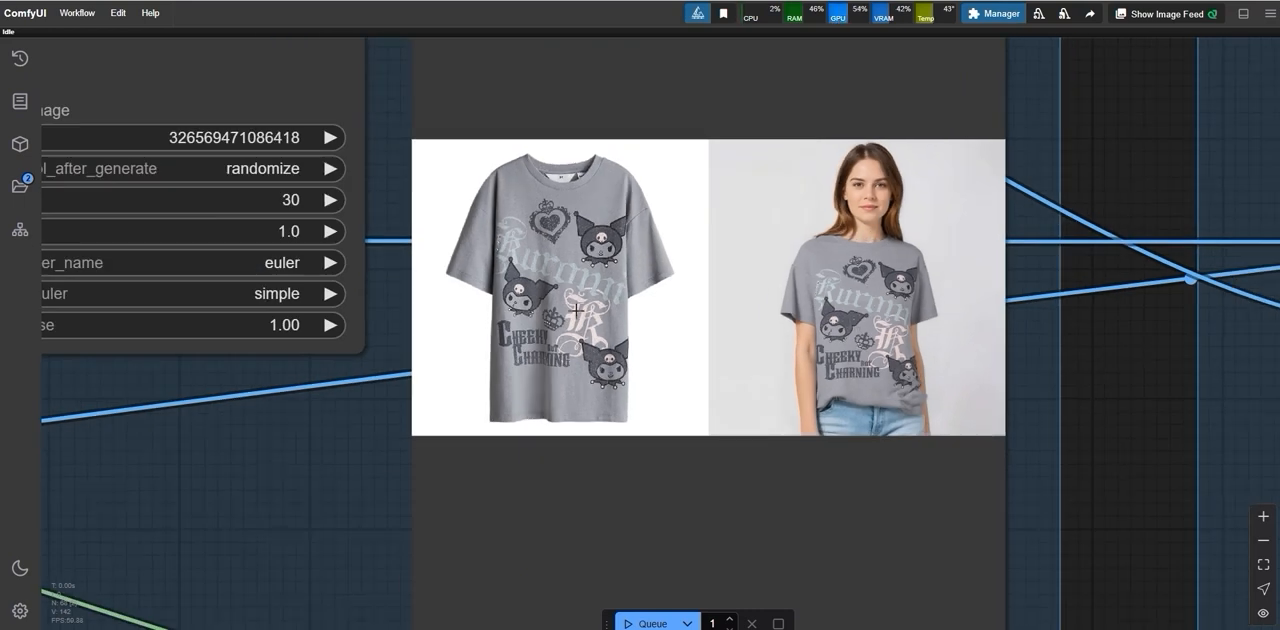
scroll(866, 230, down, 4)
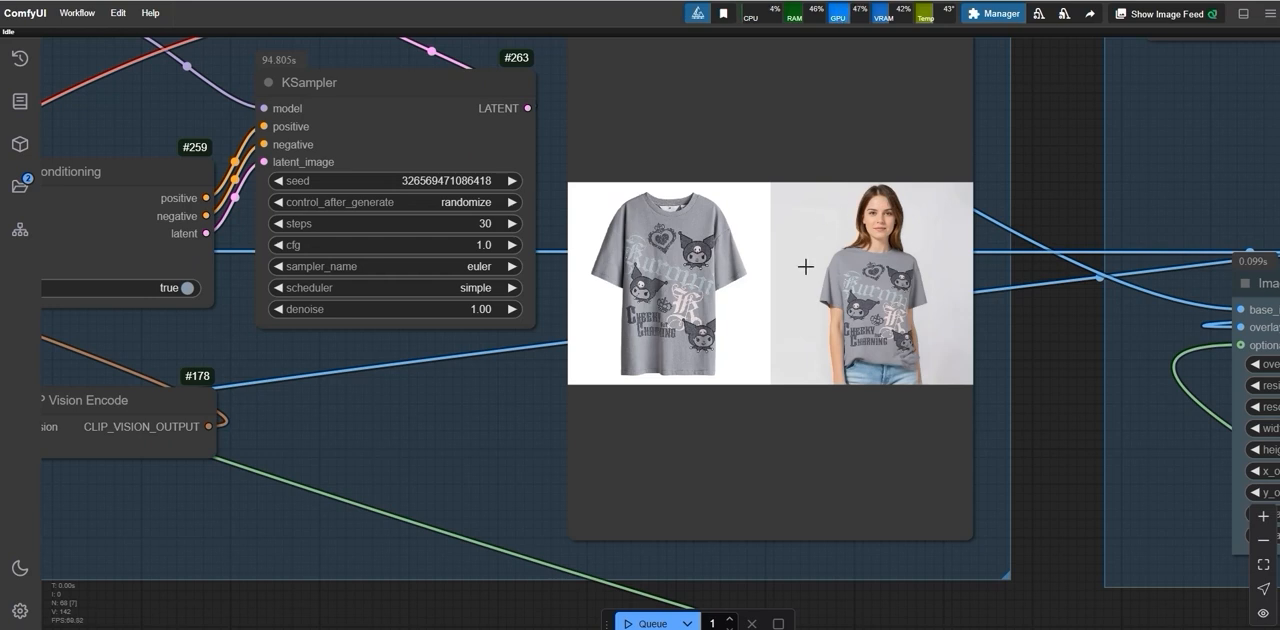
scroll(806, 266, down, 5)
scroll(873, 248, up, 4)
scroll(873, 246, up, 5)
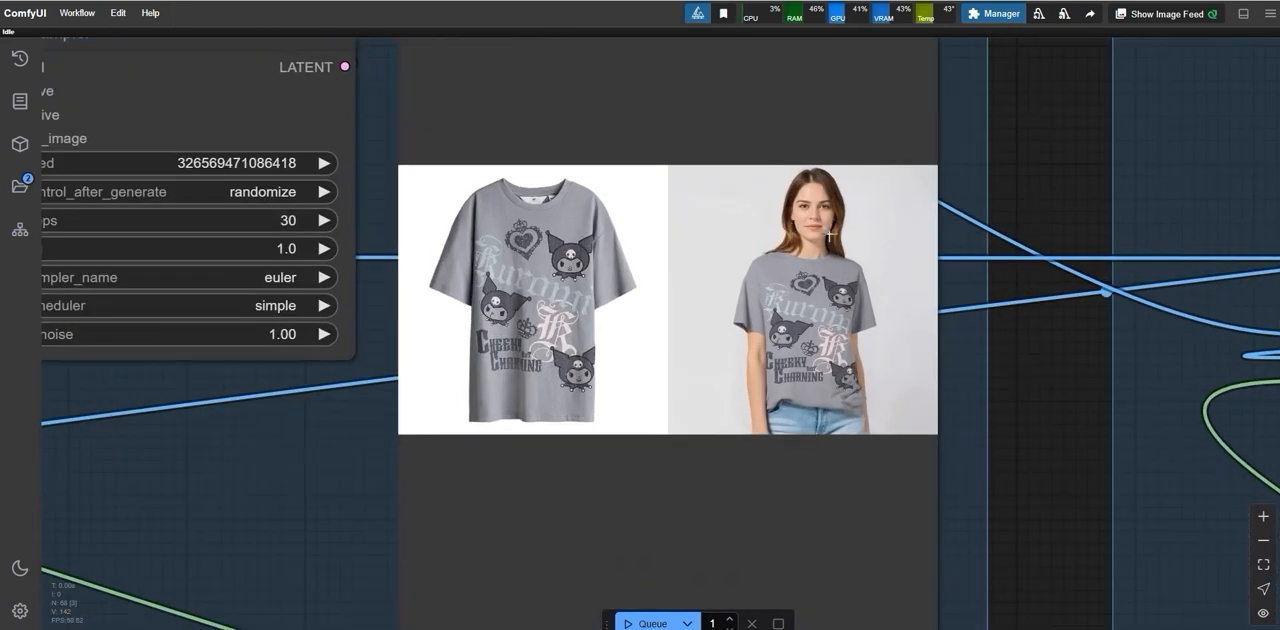
scroll(840, 236, down, 6)
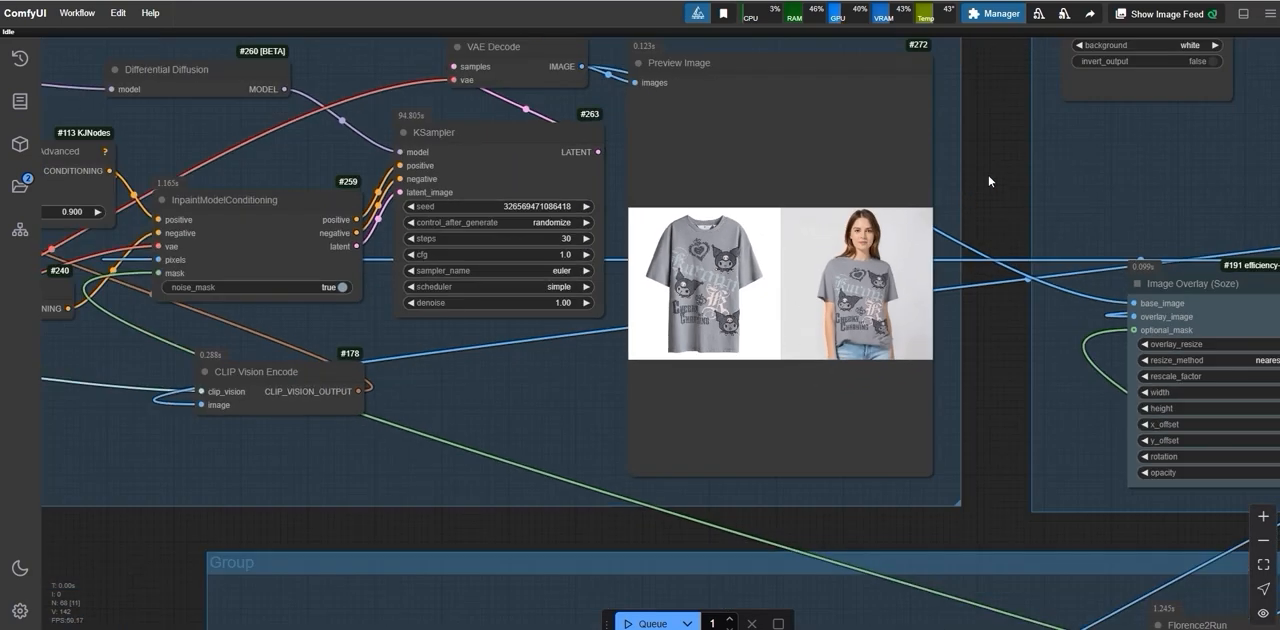
drag(988, 174, 940, 281)
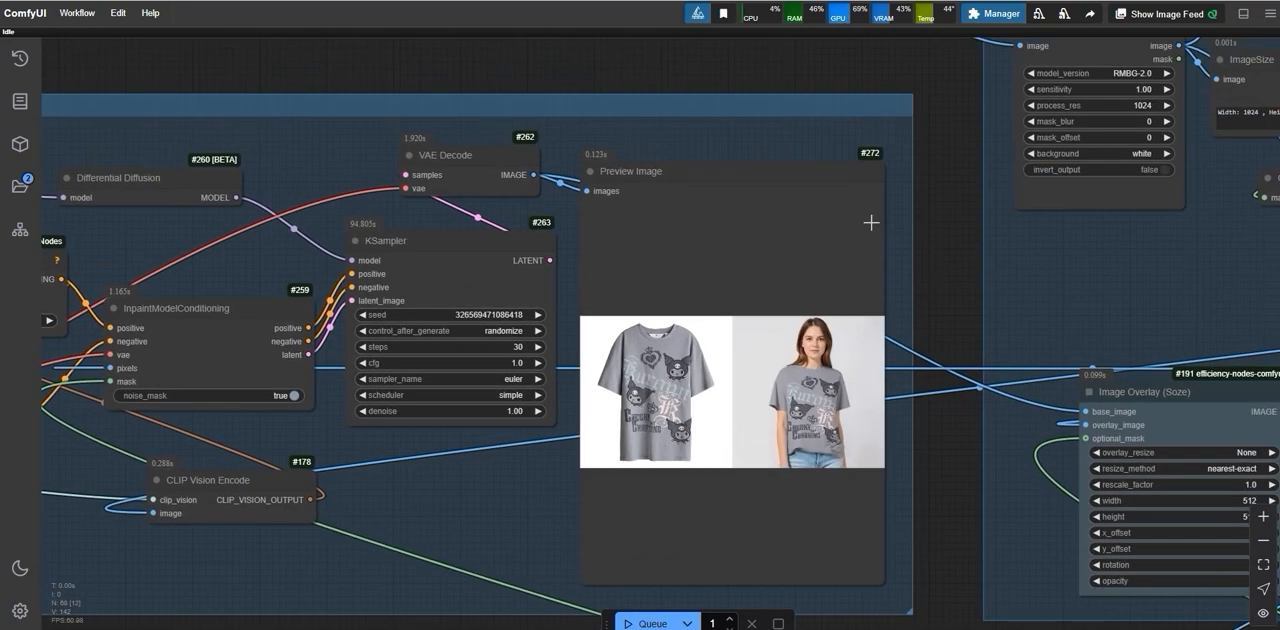
scroll(871, 220, down, 6)
drag(818, 152, 446, 127)
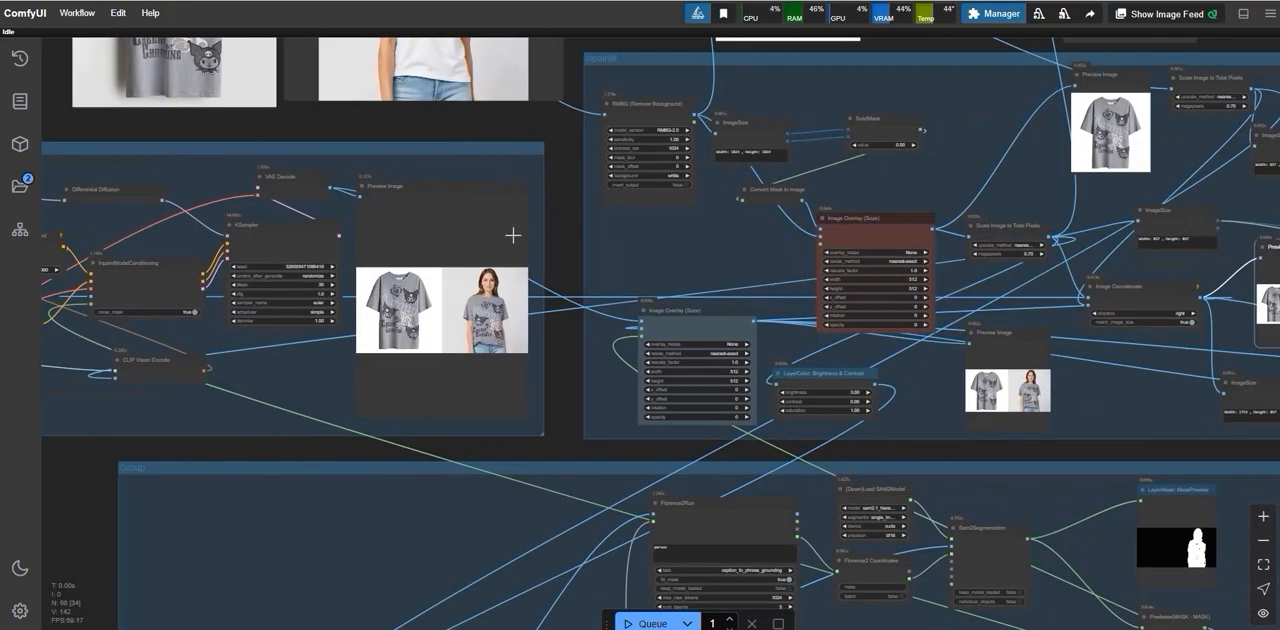
Step: Examine the image crop and face groups and how their outputs connect to the two Save Image nodes
scroll(517, 287, down, 2)
drag(860, 419, 363, 410)
drag(994, 454, 532, 488)
scroll(328, 358, up, 5)
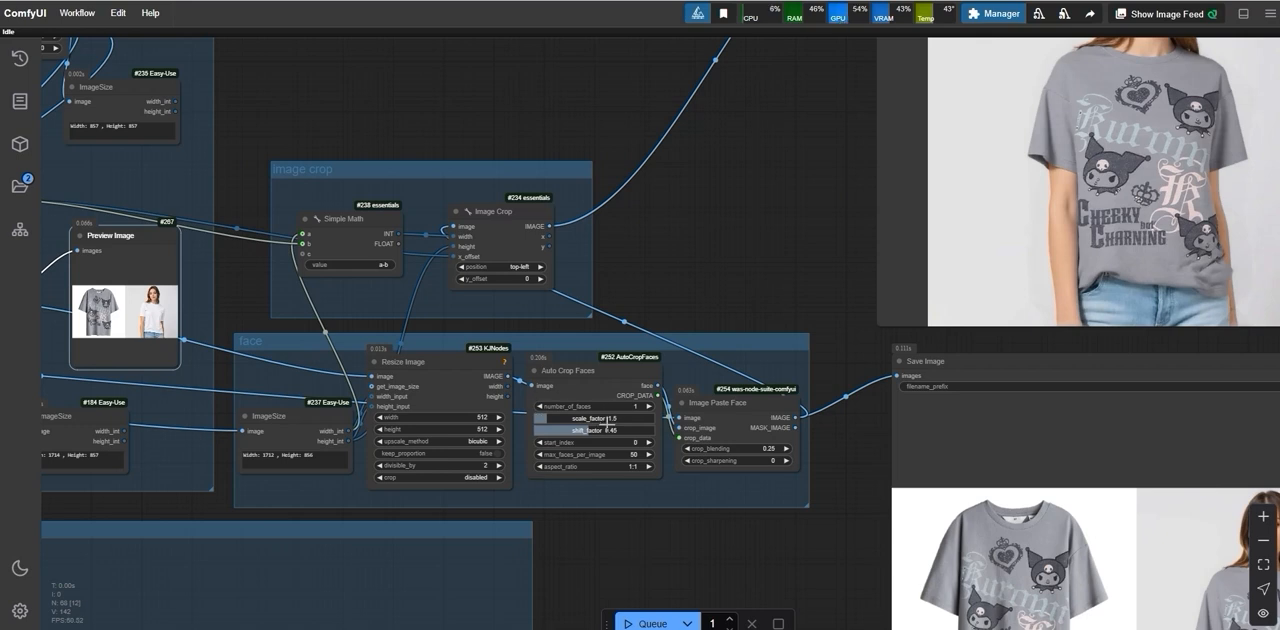
scroll(736, 286, down, 2)
drag(754, 281, 374, 383)
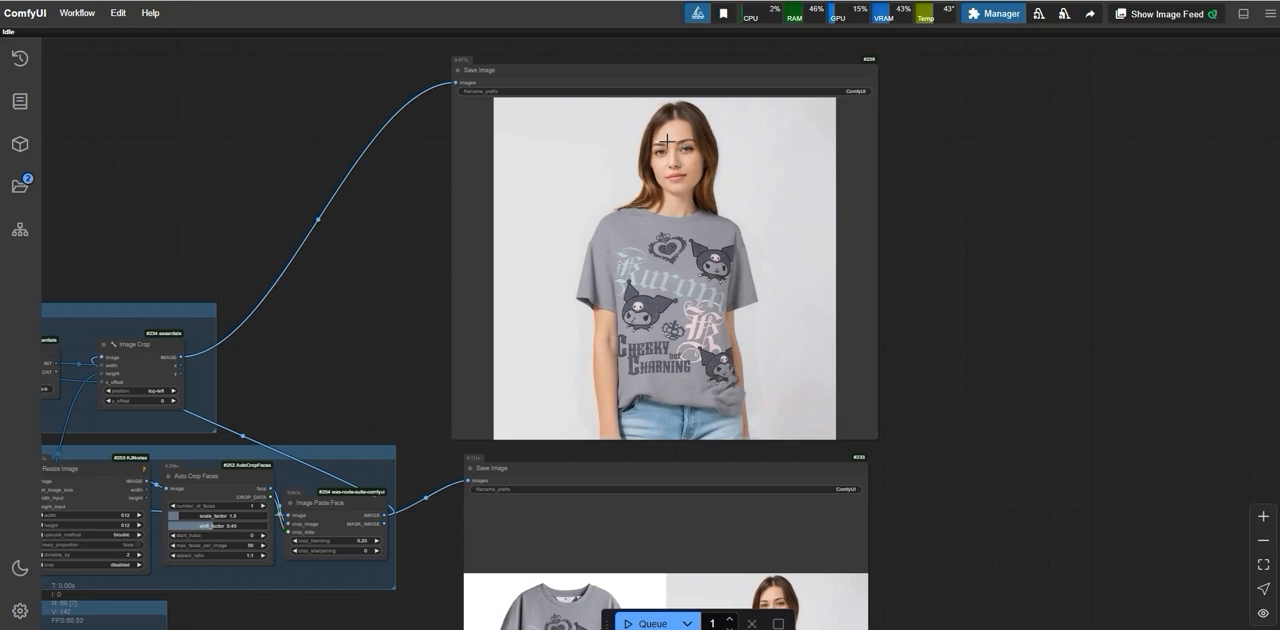
Step: Inspect the face and the gray T-shirt's print in the cropped Save Image result, both close up and as a whole
scroll(648, 213, up, 5)
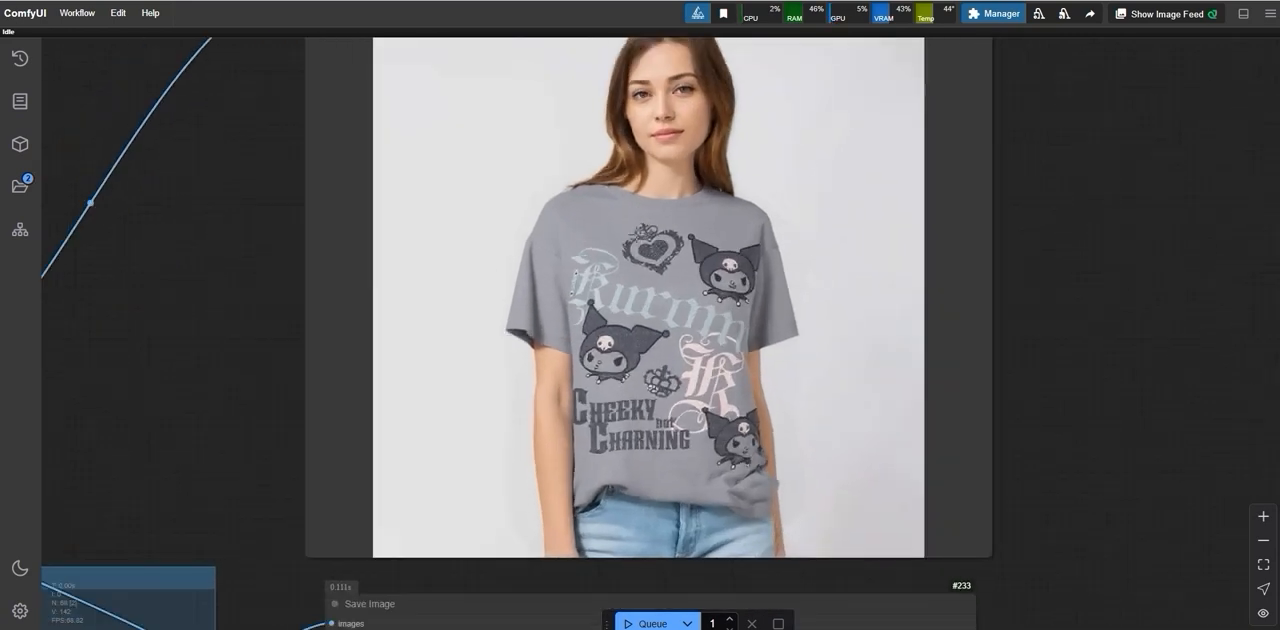
scroll(619, 256, down, 2)
scroll(703, 218, down, 2)
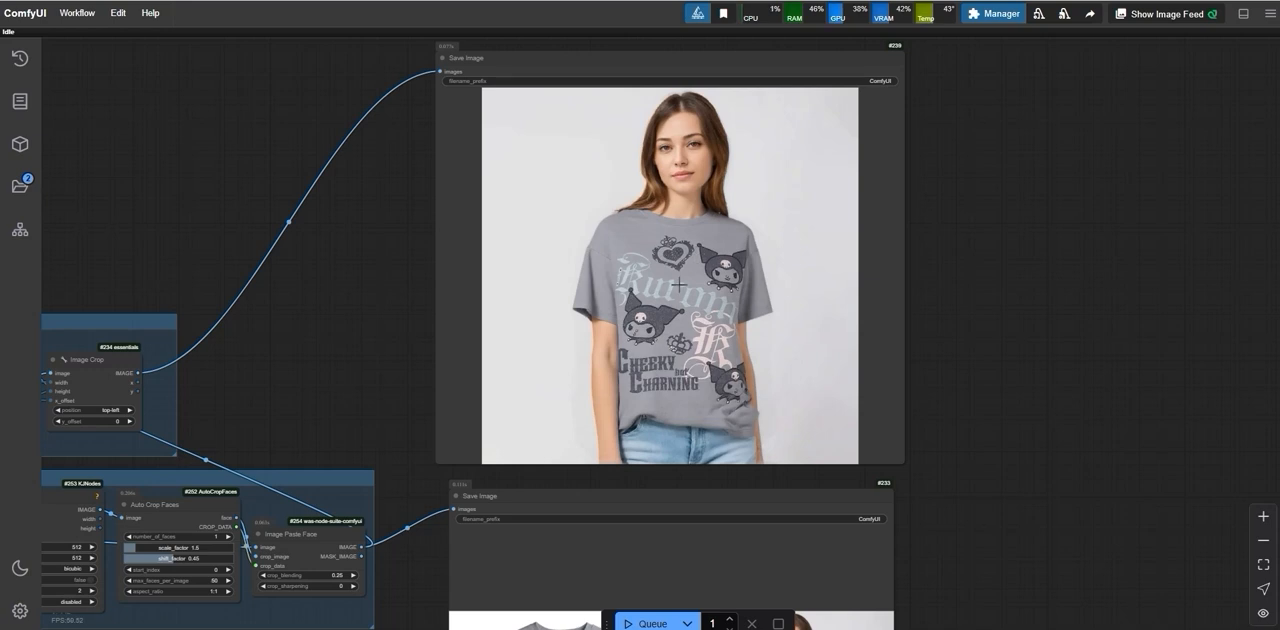
scroll(704, 296, down, 2)
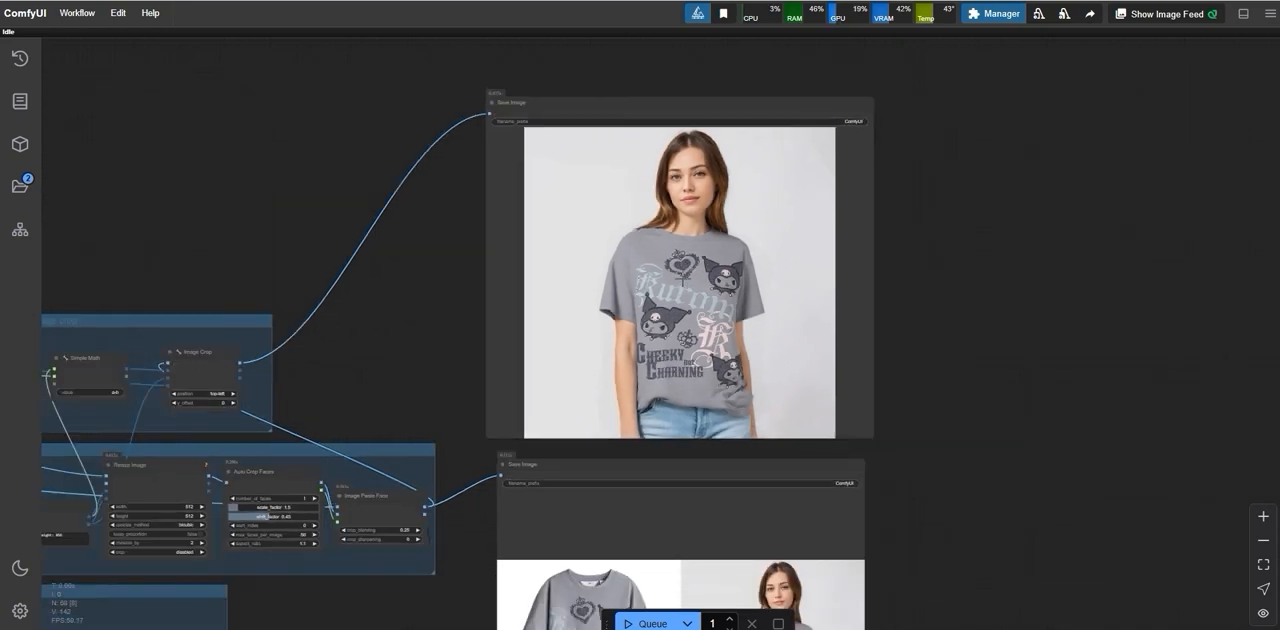
scroll(700, 290, up, 5)
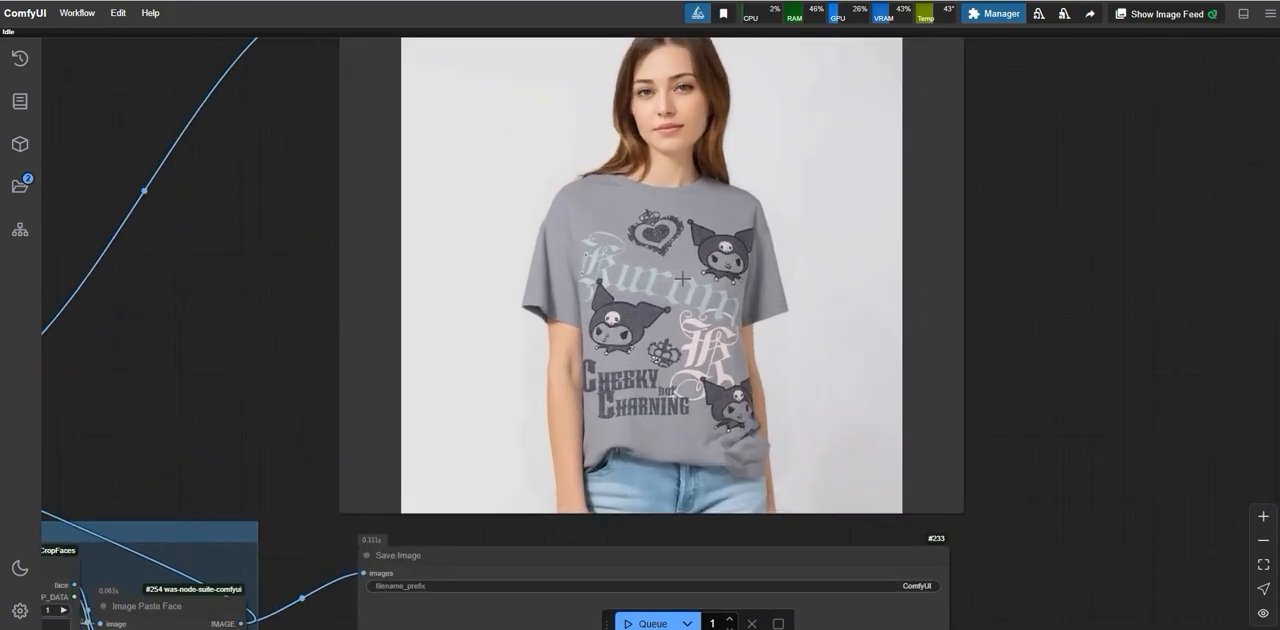
scroll(682, 280, up, 10)
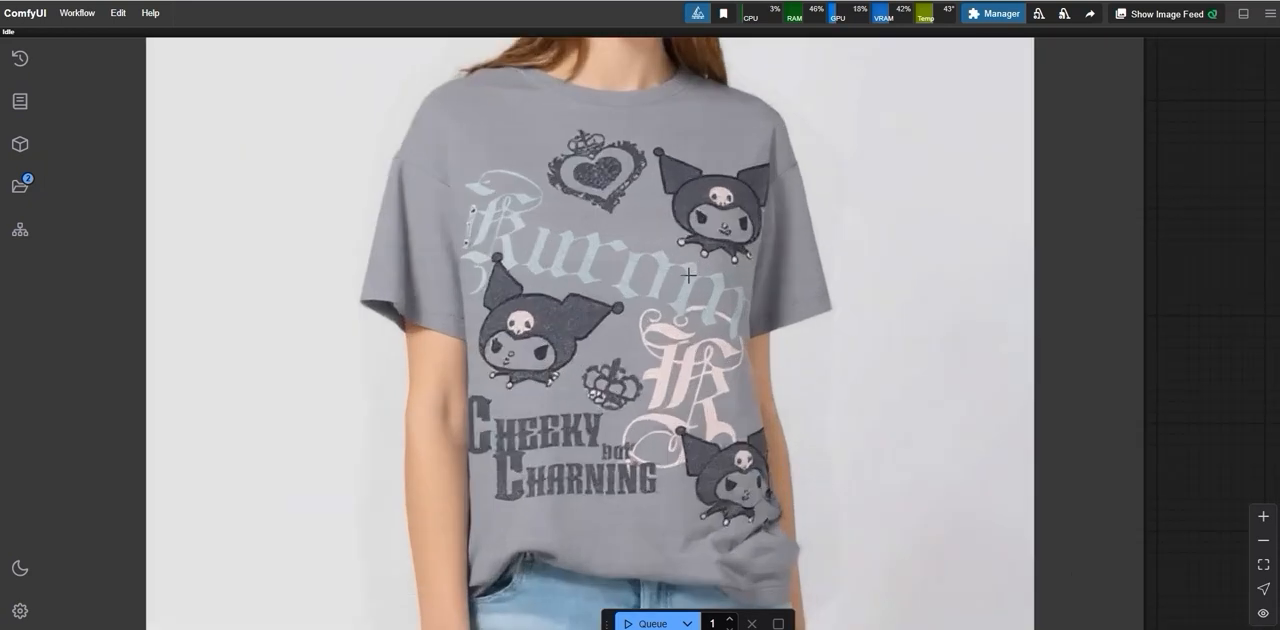
scroll(566, 337, down, 8)
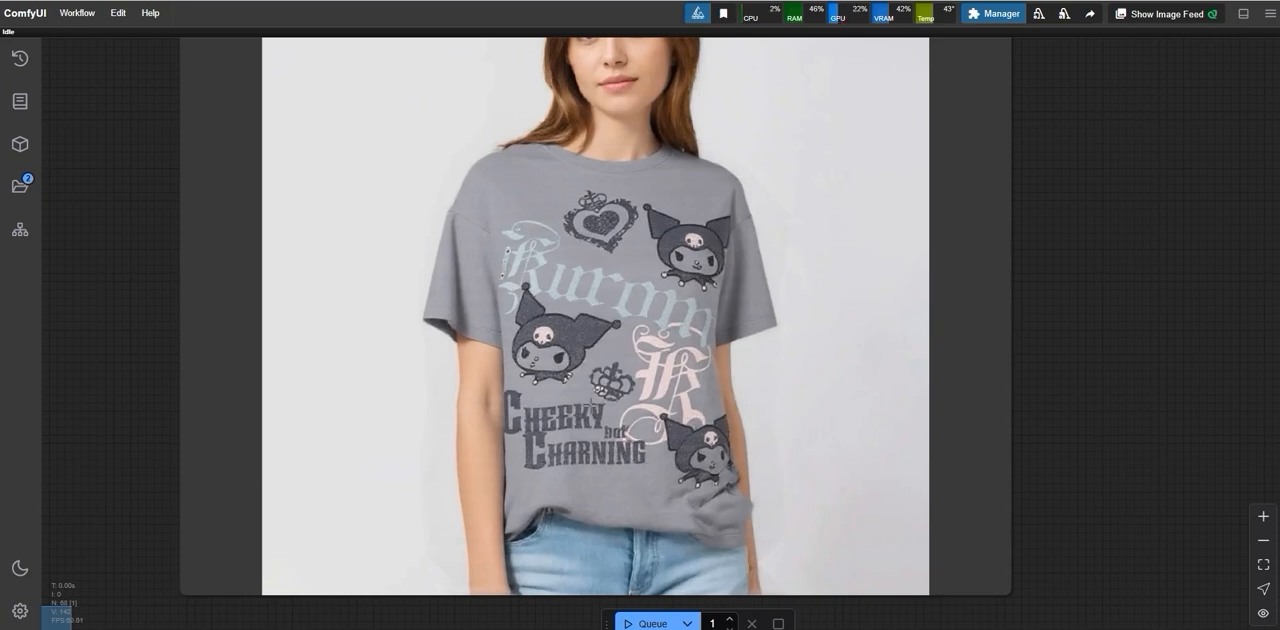
scroll(611, 440, down, 10)
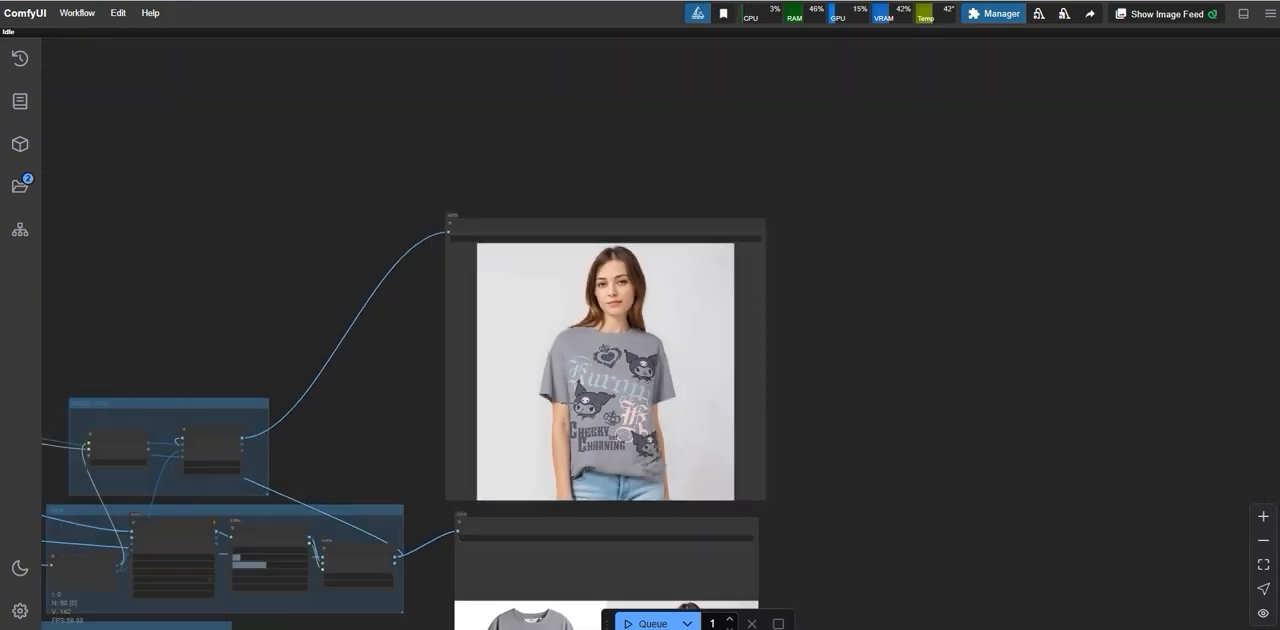
scroll(611, 438, down, 6)
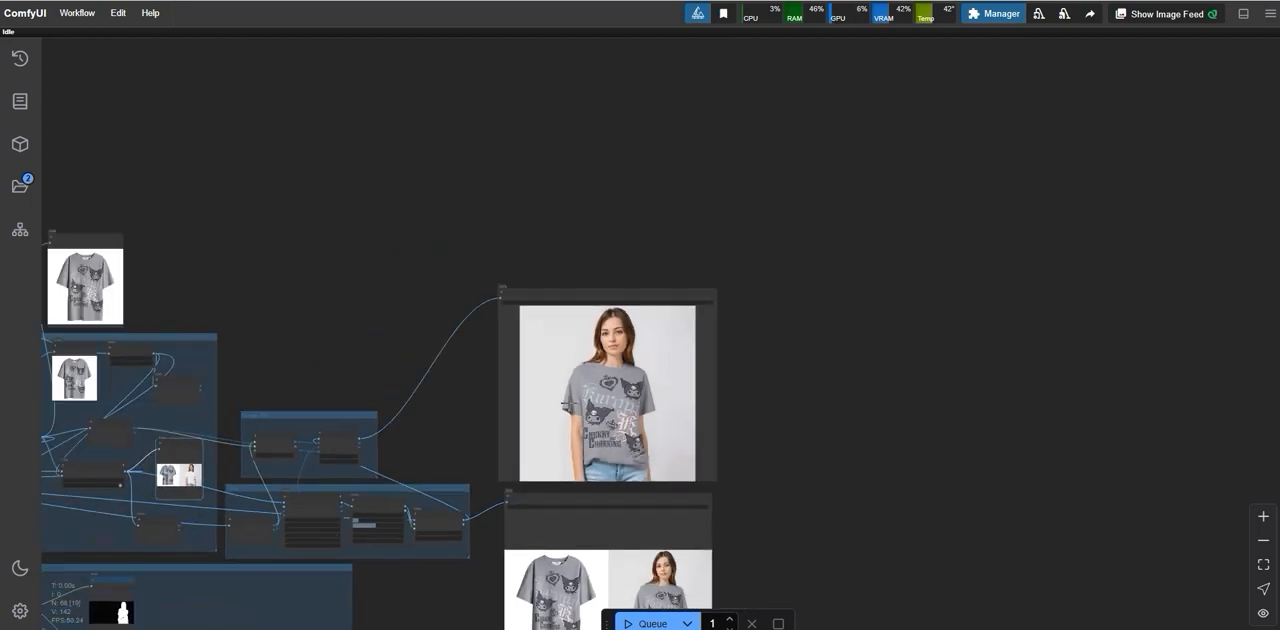
Step: Load the floral blouse image uiu from the Desktop into the cloth node
drag(480, 345, 1026, 302)
scroll(150, 300, up, 3)
scroll(224, 241, up, 5)
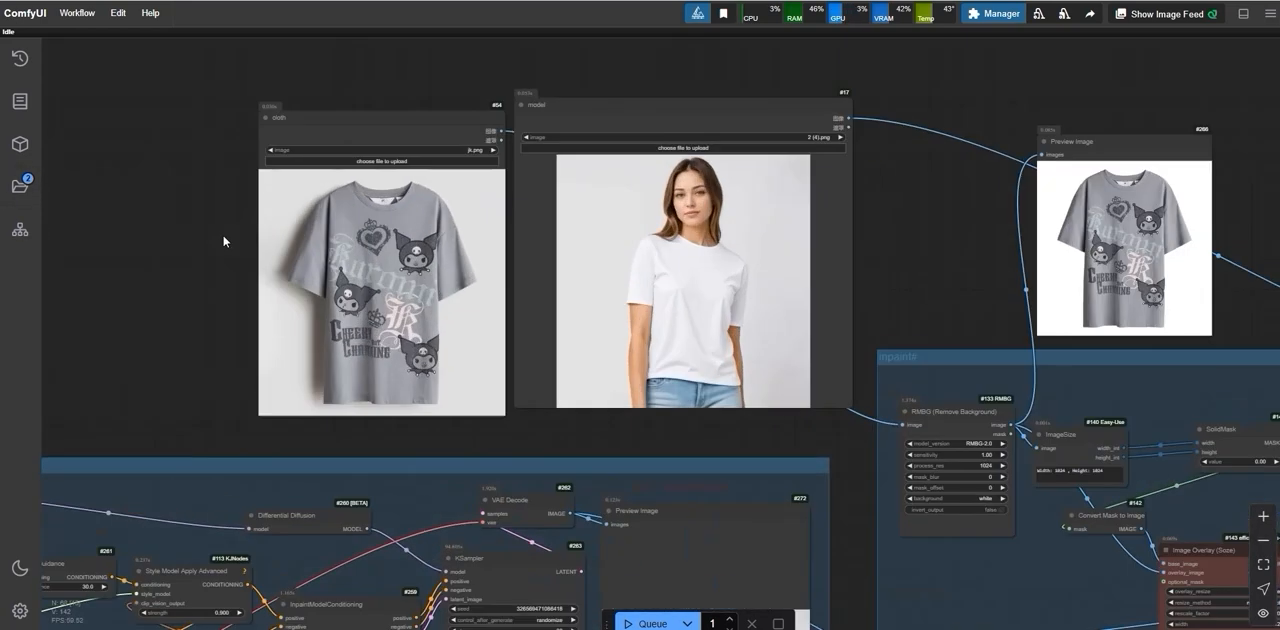
click(403, 124)
scroll(573, 345, down, 5)
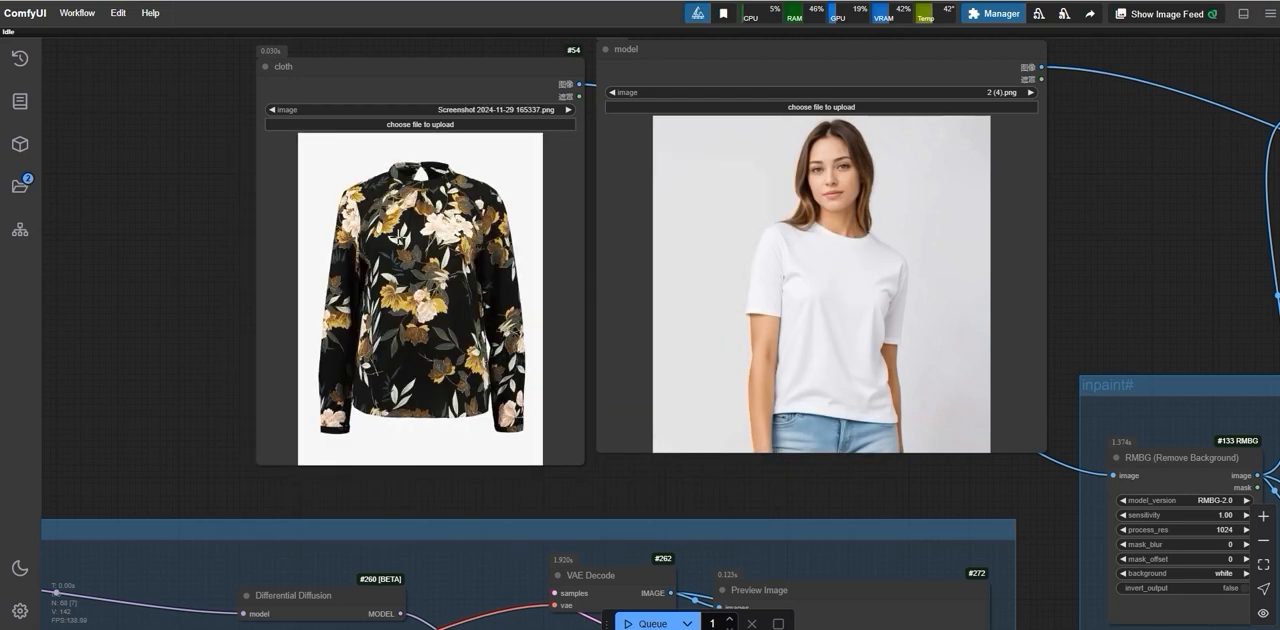
click(413, 125)
scroll(840, 380, down, 10)
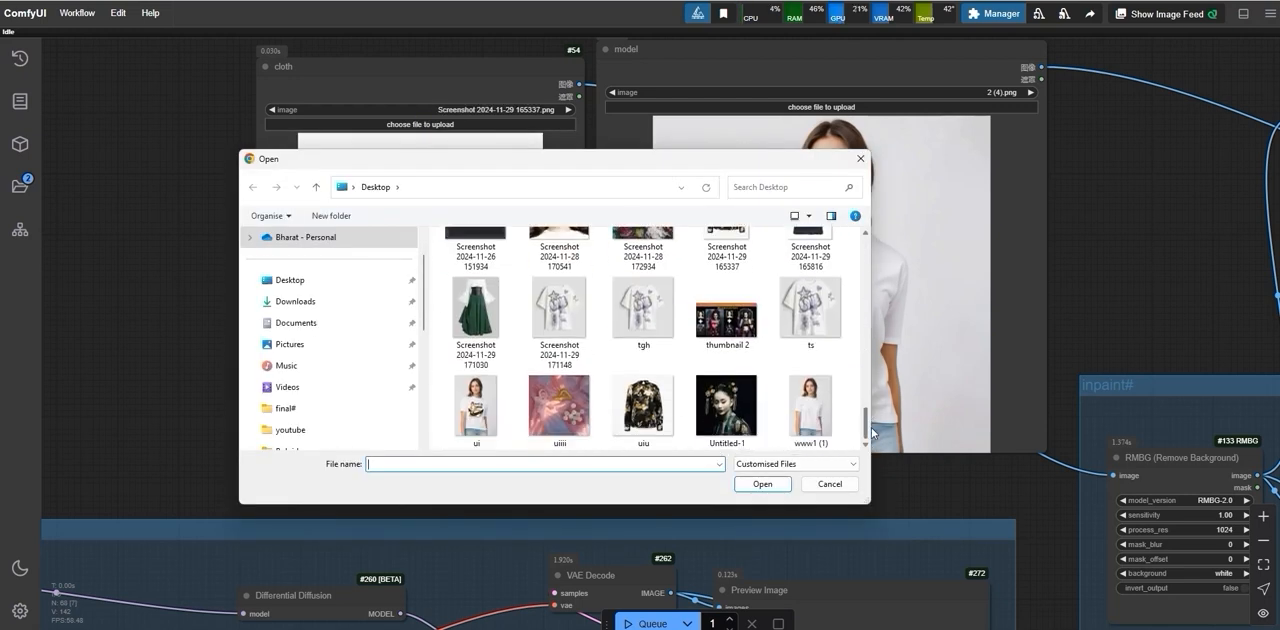
double_click(629, 402)
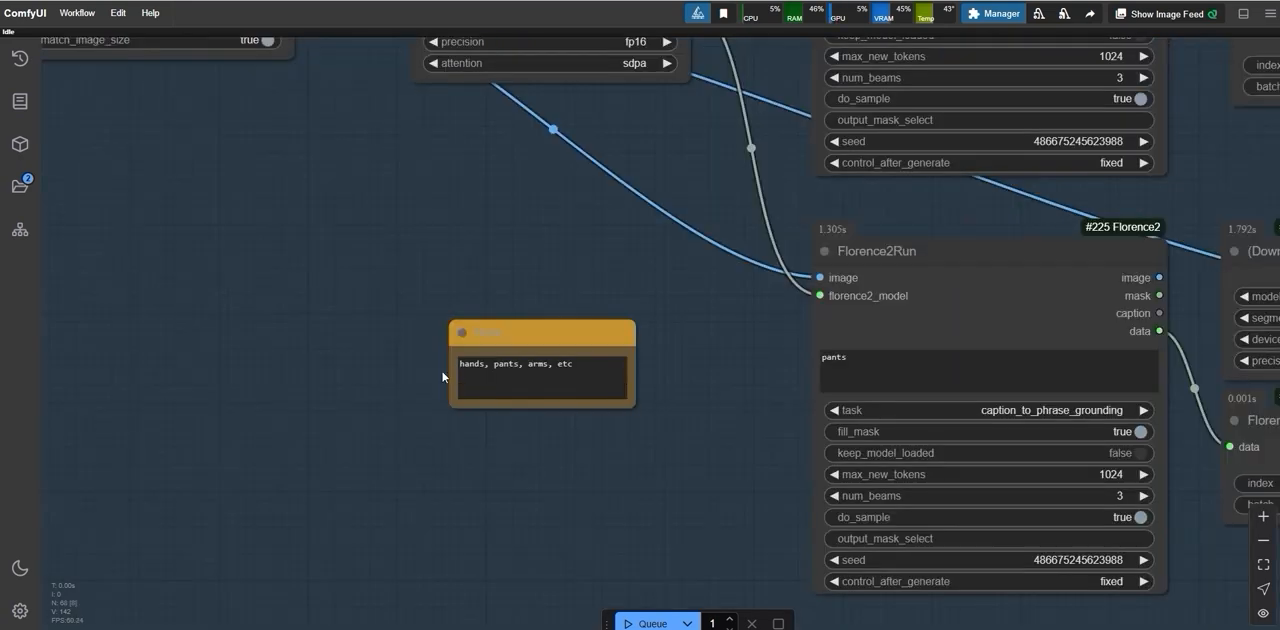
Step: Check the "pants" prompt and its hint note, and compare the generated floral blouse with the original in the FLUX group's Preview Image
scroll(442, 377, down, 2)
scroll(442, 377, down, 3)
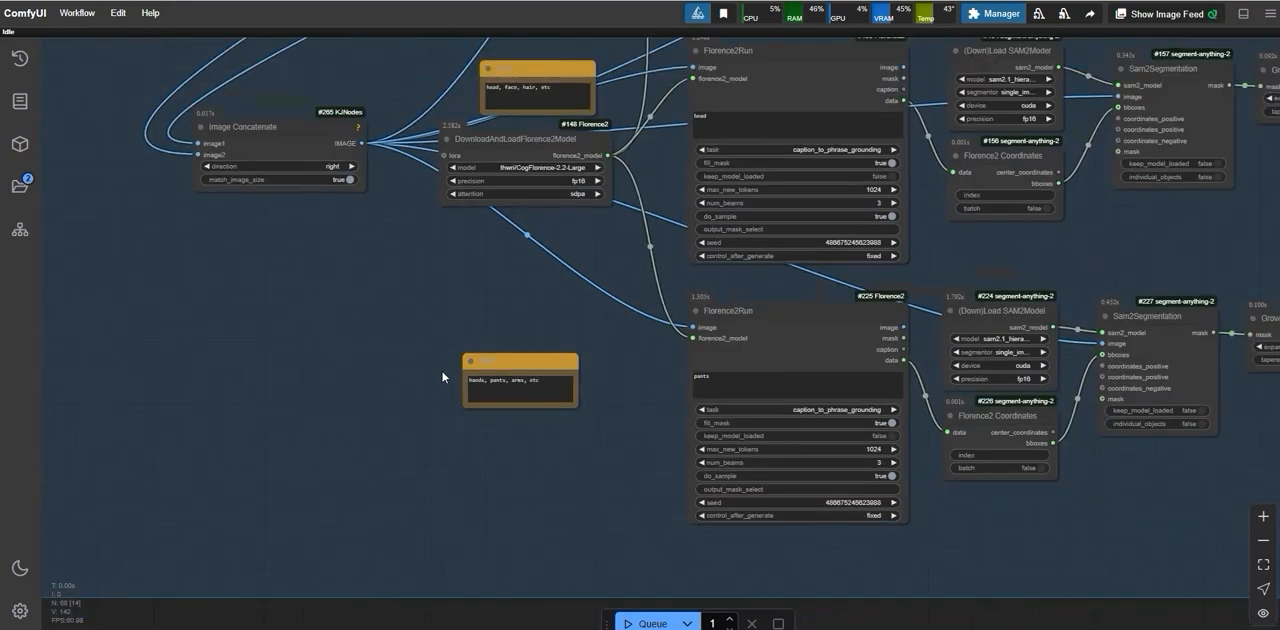
scroll(442, 377, down, 2)
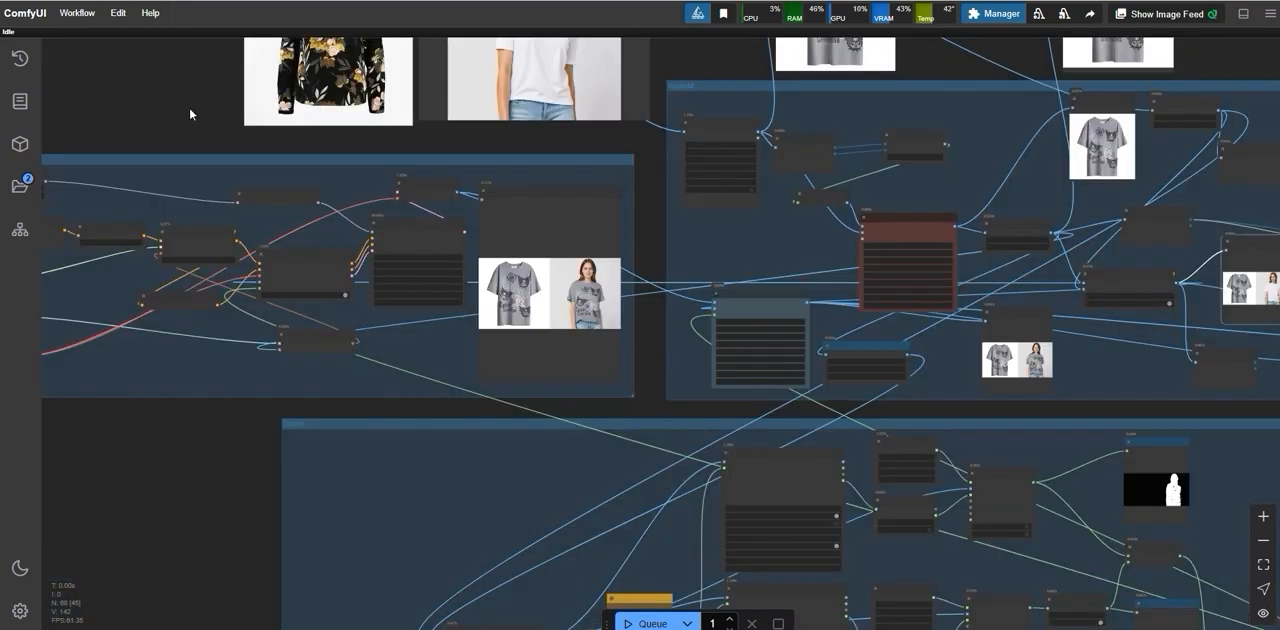
scroll(189, 113, down, 2)
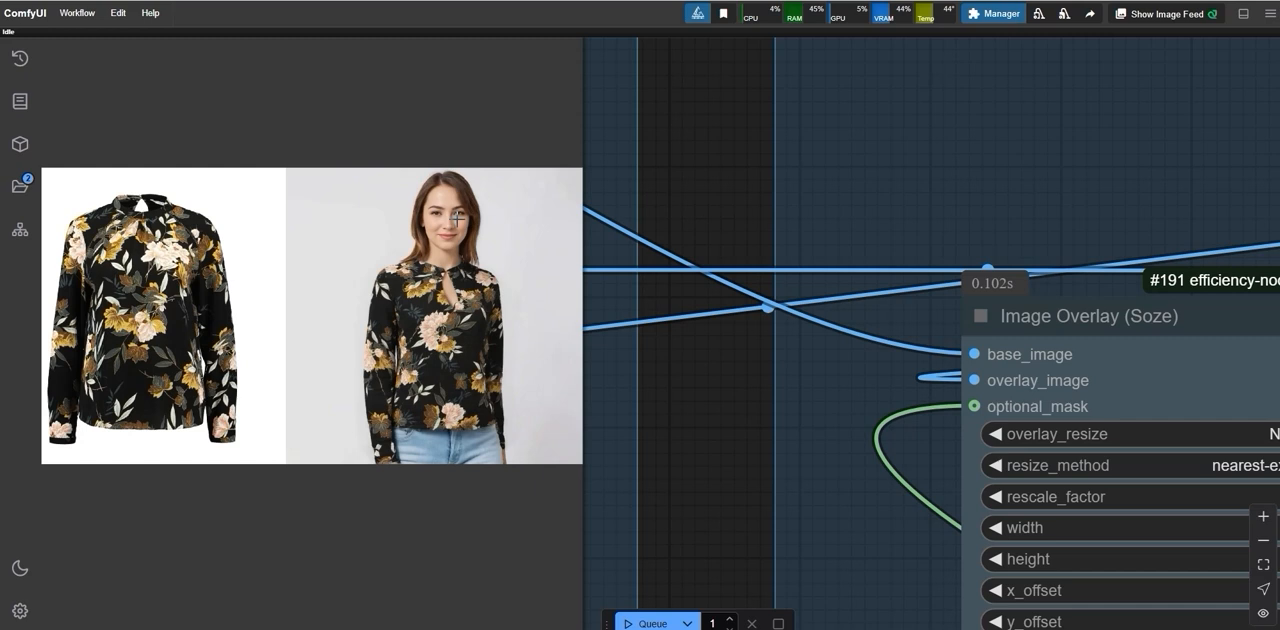
scroll(457, 219, down, 2)
scroll(458, 219, up, 2)
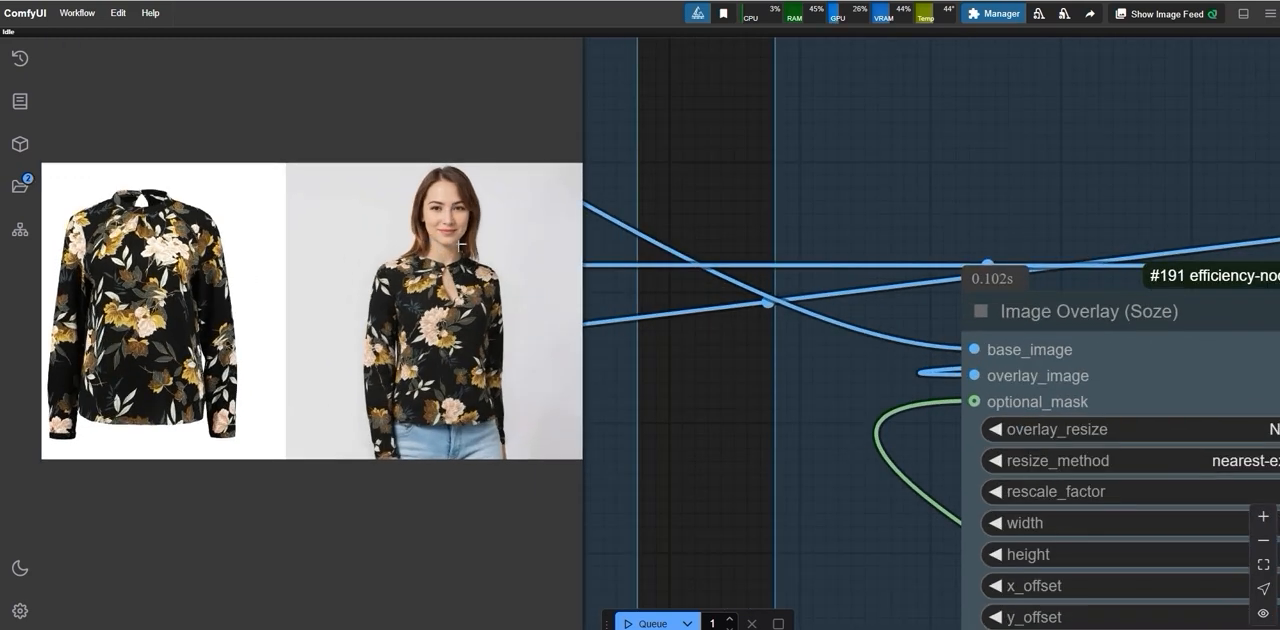
scroll(493, 283, down, 10)
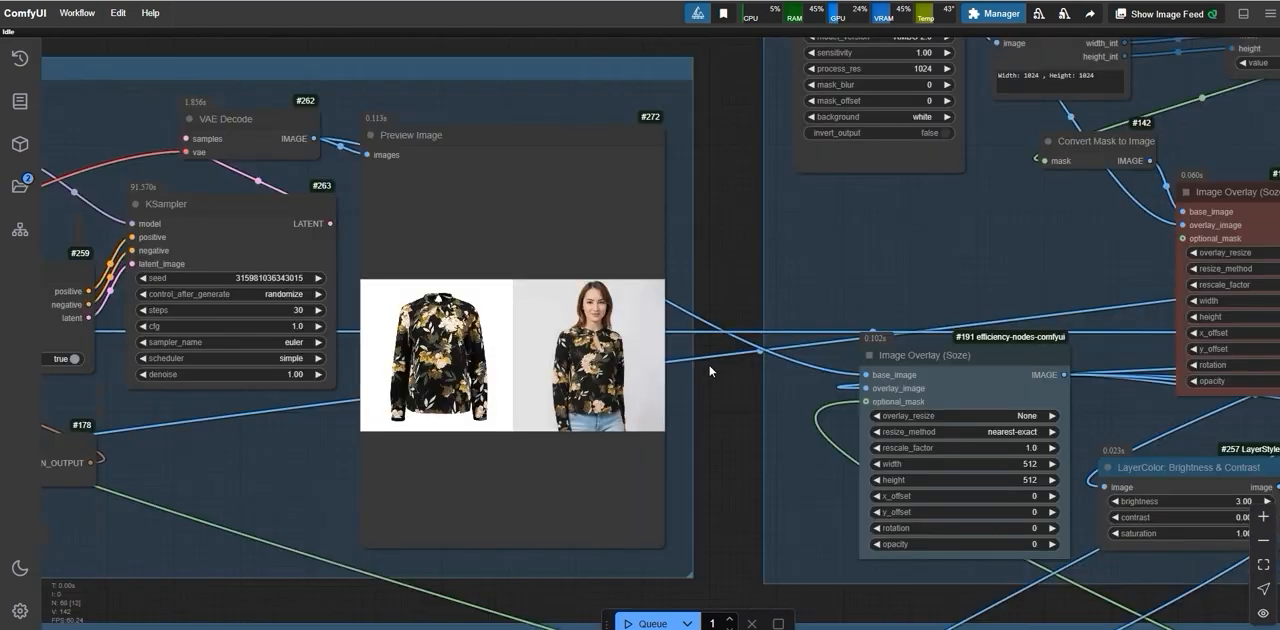
scroll(525, 97, down, 4)
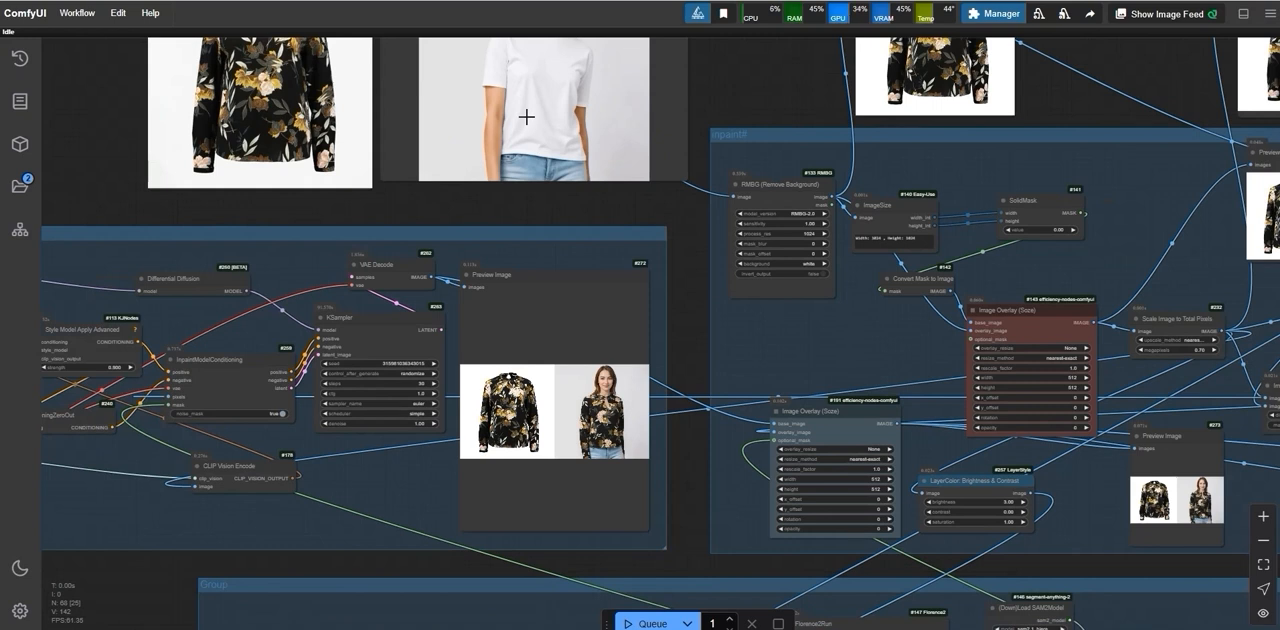
Step: Inspect the final floral blouse image in the upper Save Image node, checking the face, neckline and pattern
drag(737, 93, 391, 87)
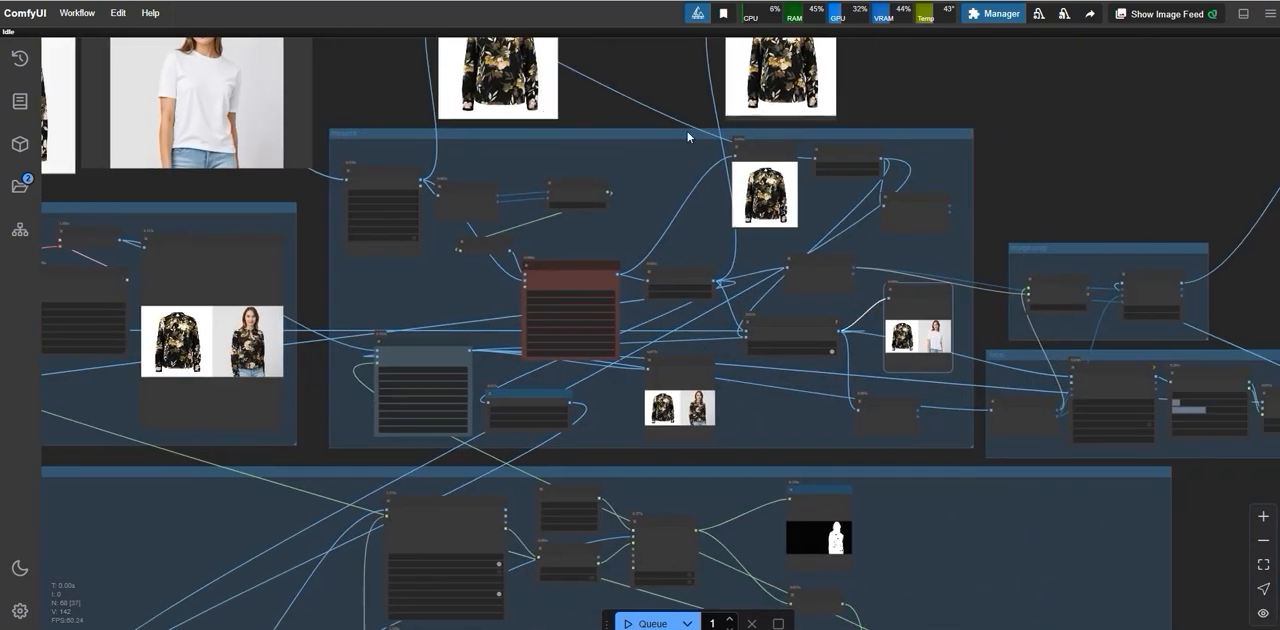
drag(1150, 150, 187, 221)
scroll(520, 245, up, 11)
scroll(536, 247, down, 3)
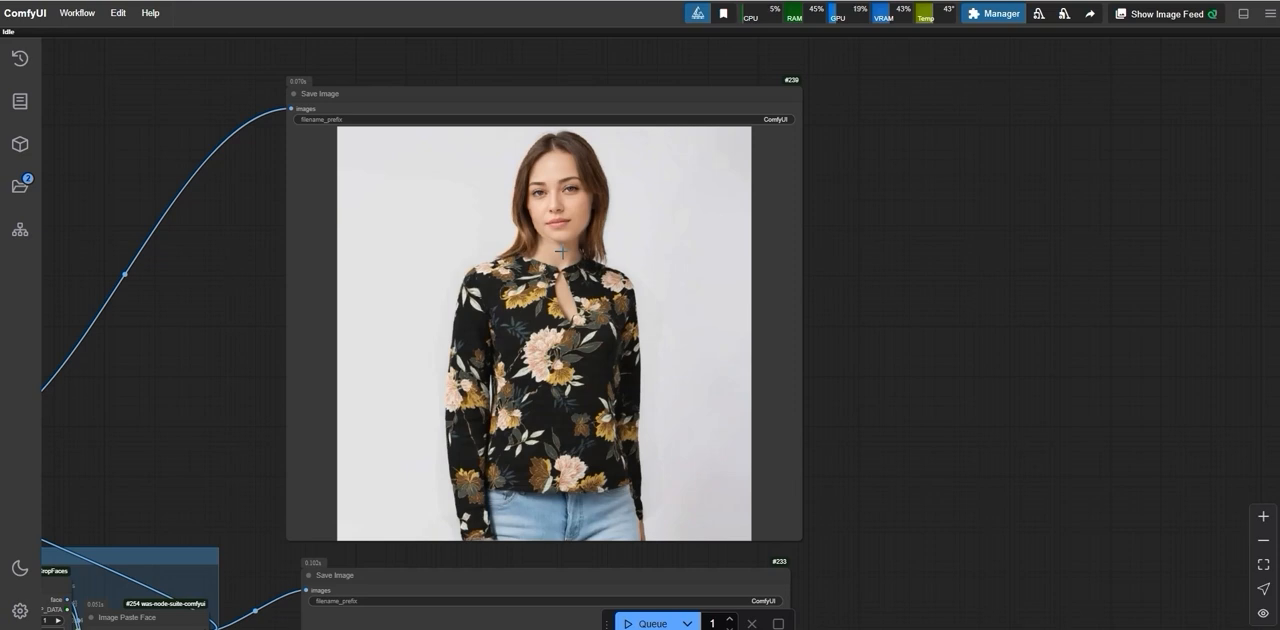
scroll(562, 251, down, 8)
drag(562, 325, 762, 364)
scroll(514, 460, up, 3)
scroll(830, 405, down, 2)
drag(531, 336, 260, 340)
scroll(437, 311, up, 8)
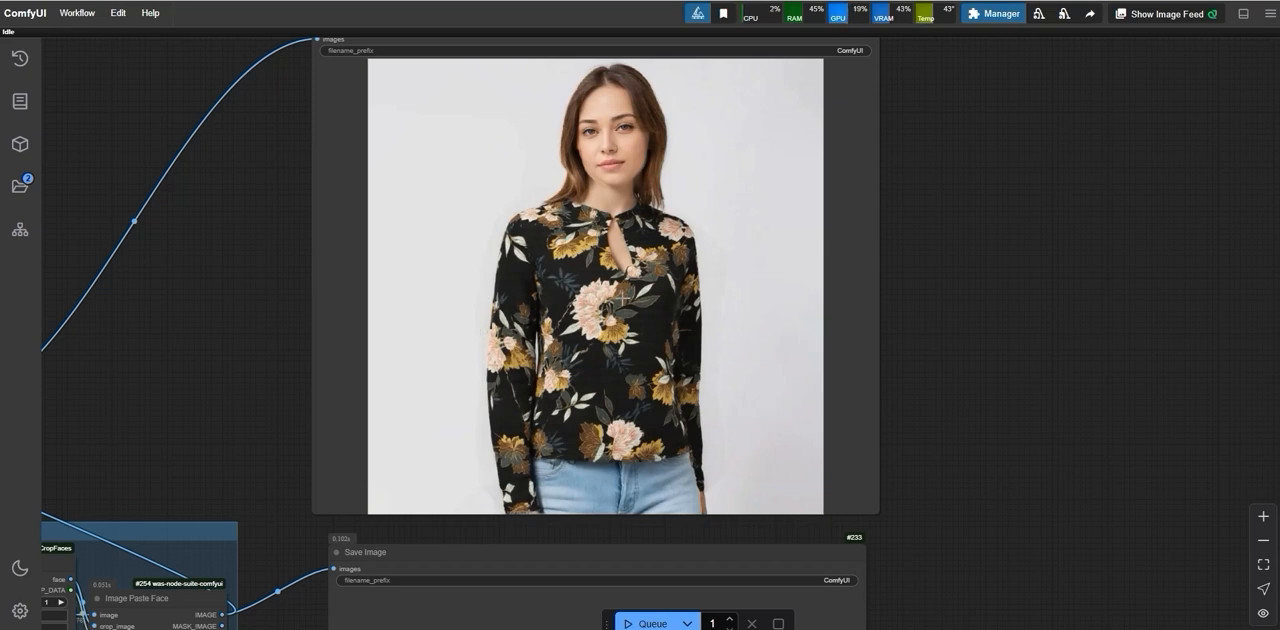
Step: Load the white graffiti T-shirt image tgh from the Desktop into the cloth node
scroll(622, 298, down, 5)
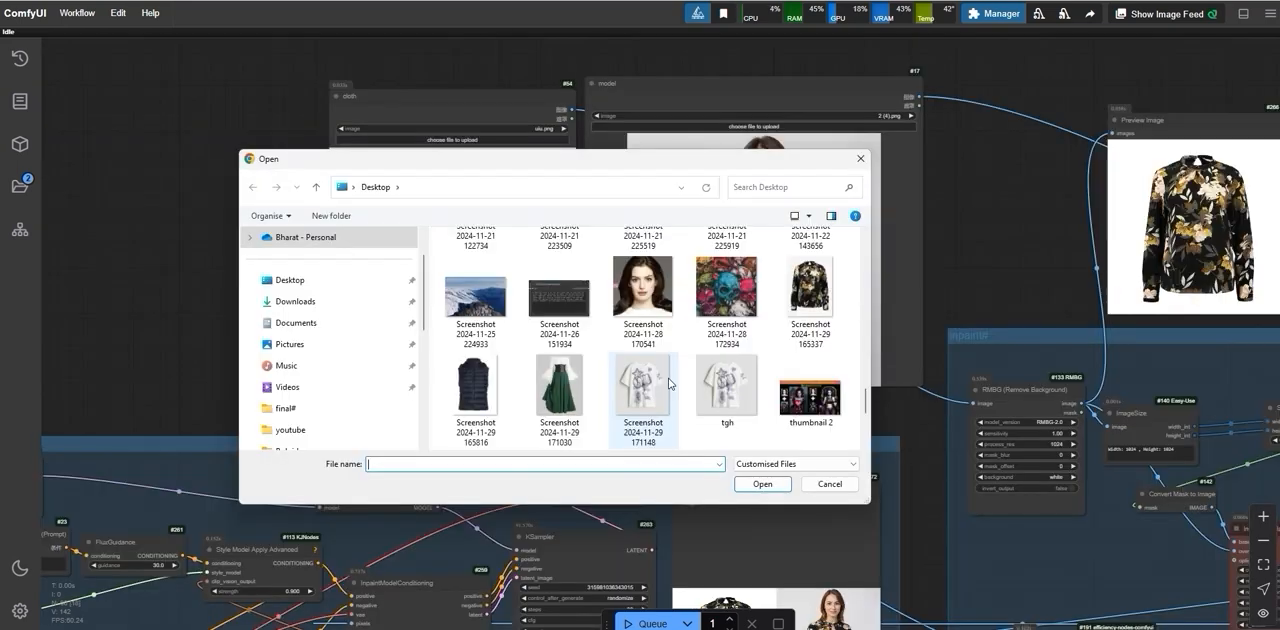
click(720, 390)
double_click(720, 390)
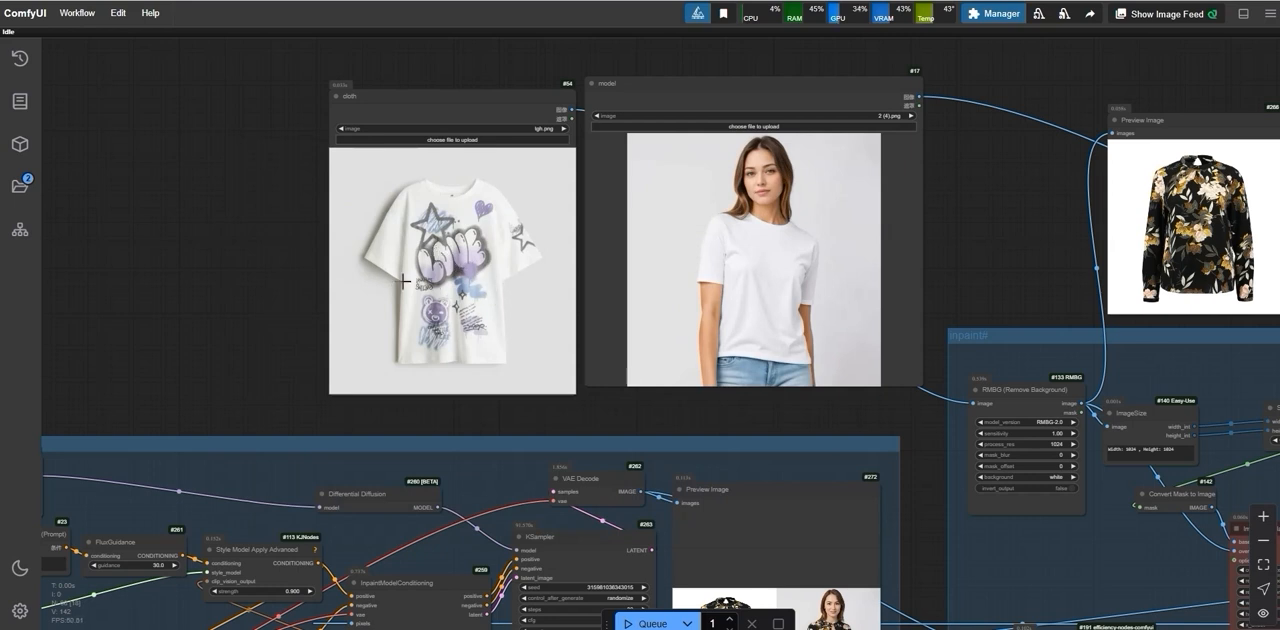
Step: Inspect the print details in the saved white T-shirt result, and look over the whole workflow from input images to saved outputs
scroll(533, 316, up, 1)
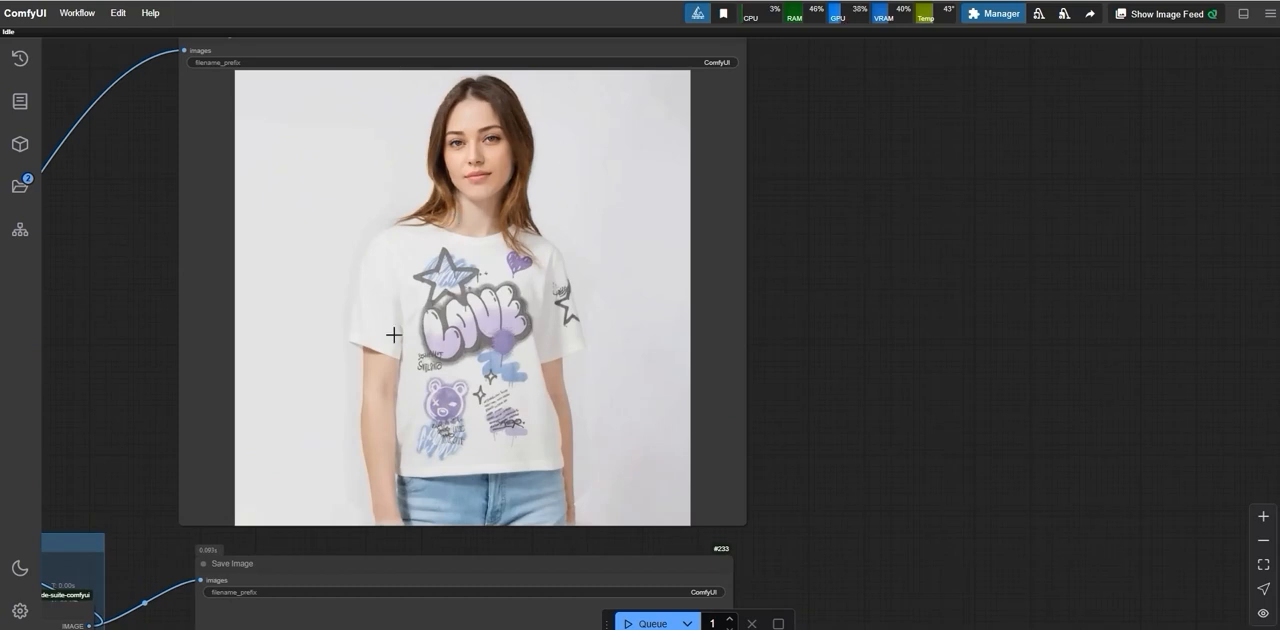
scroll(453, 312, down, 4)
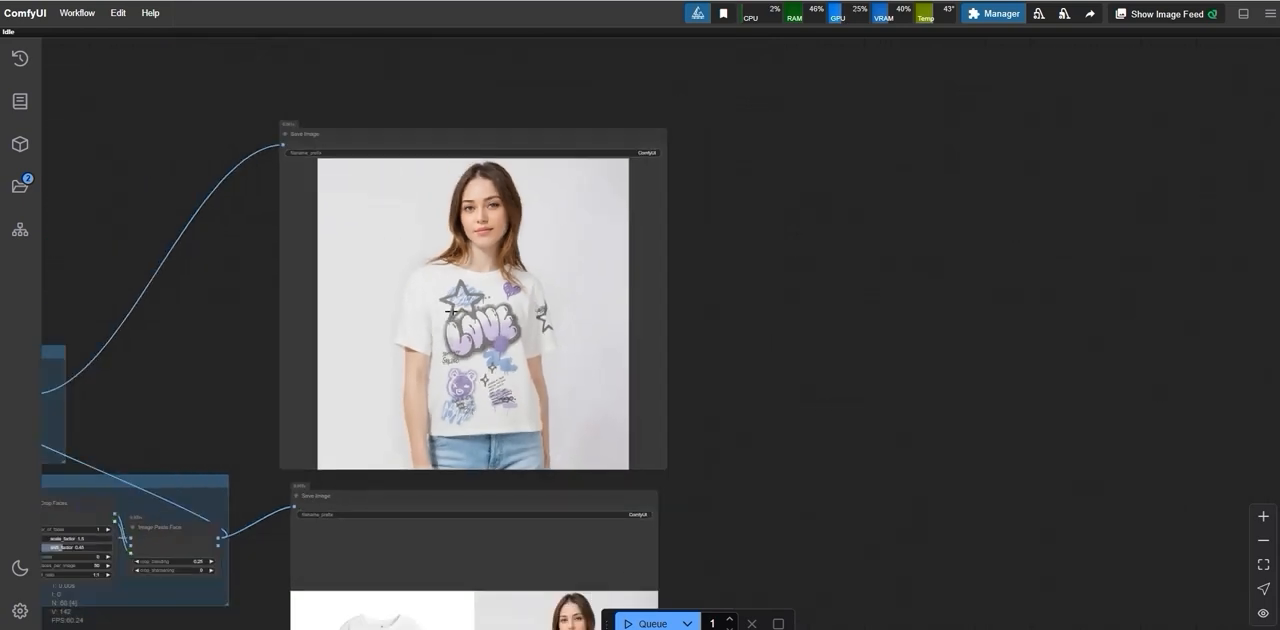
scroll(453, 312, down, 4)
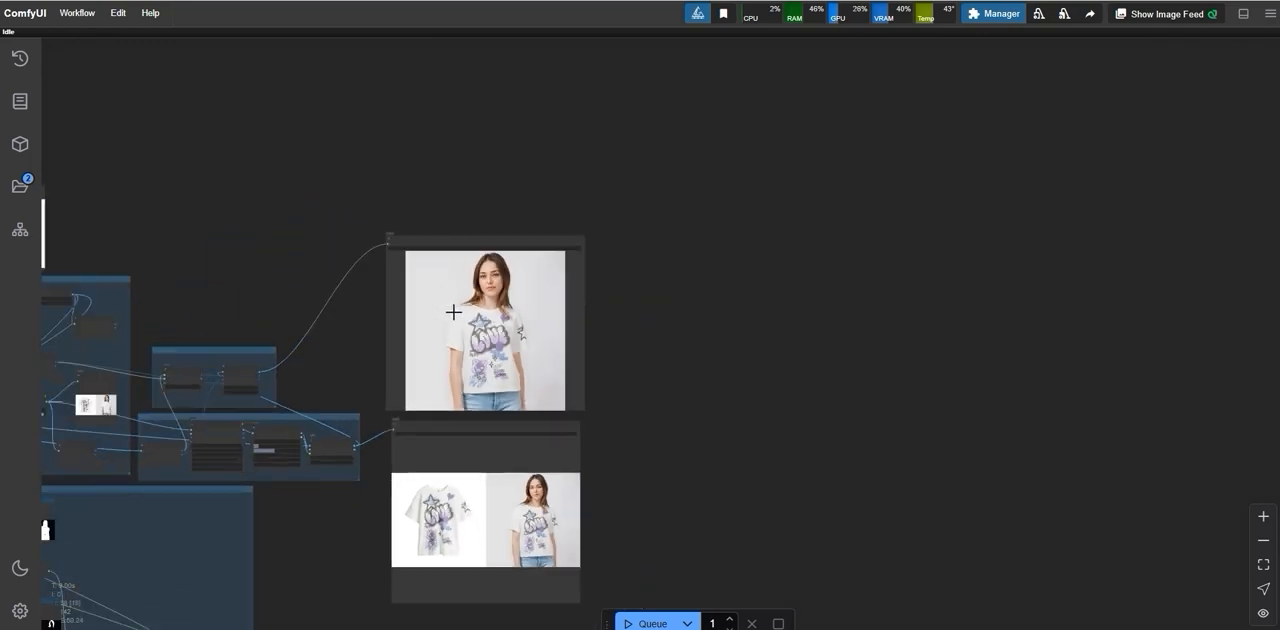
scroll(454, 313, up, 5)
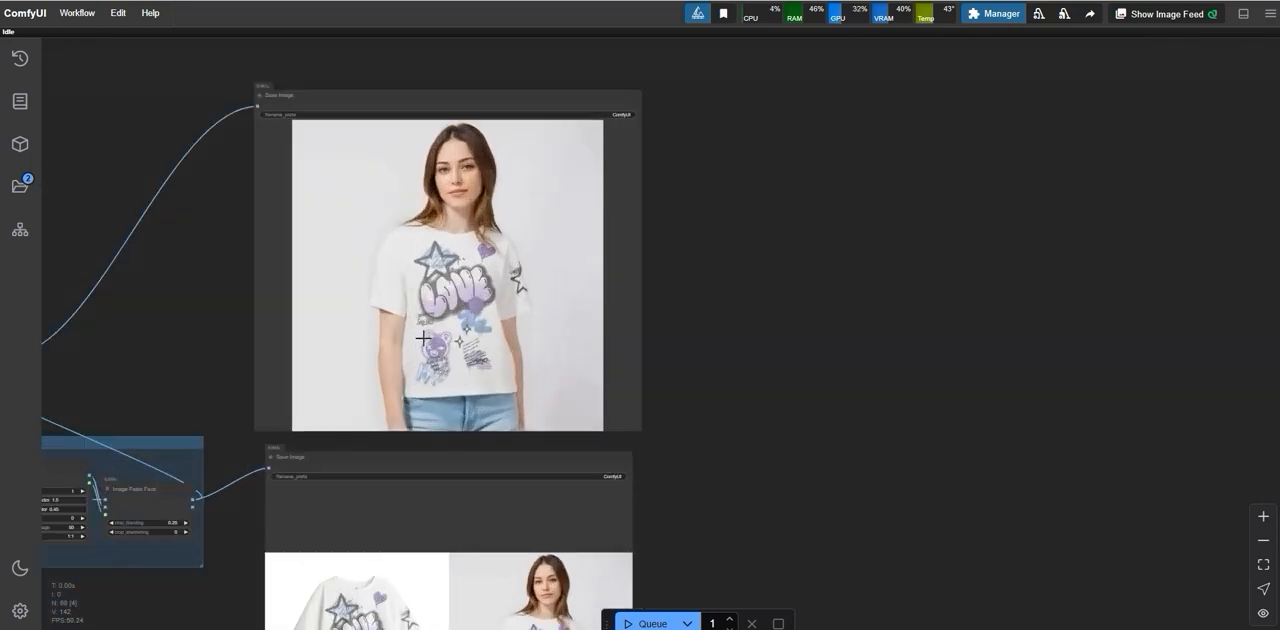
scroll(421, 334, up, 6)
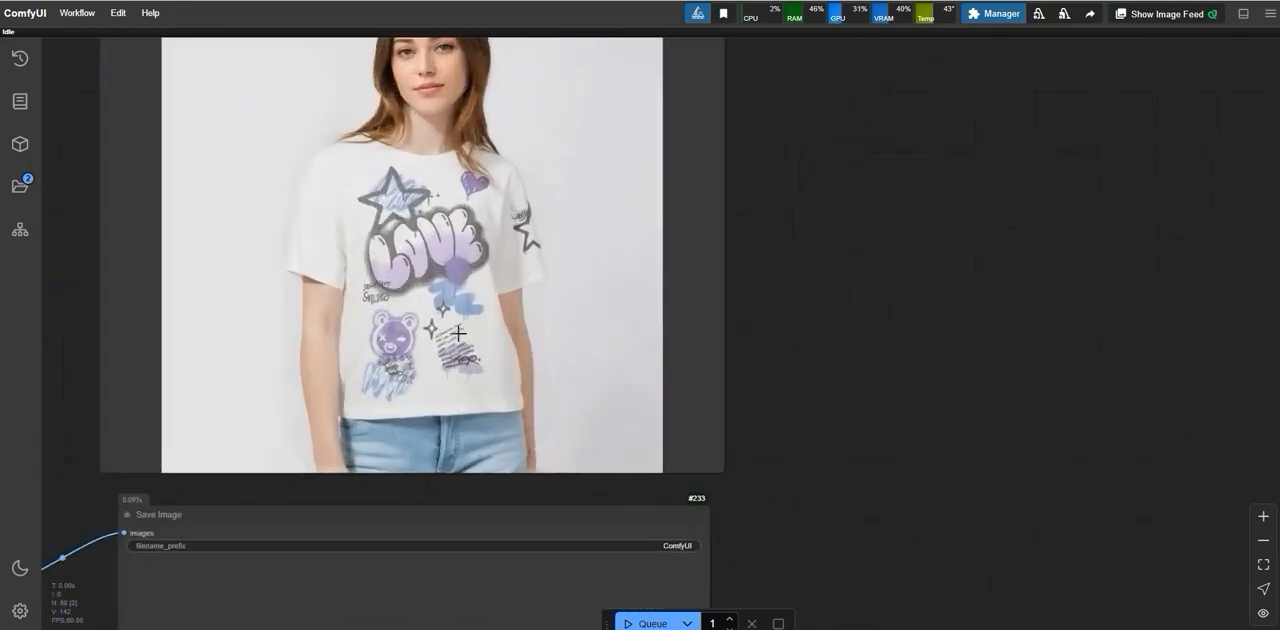
scroll(338, 302, down, 1)
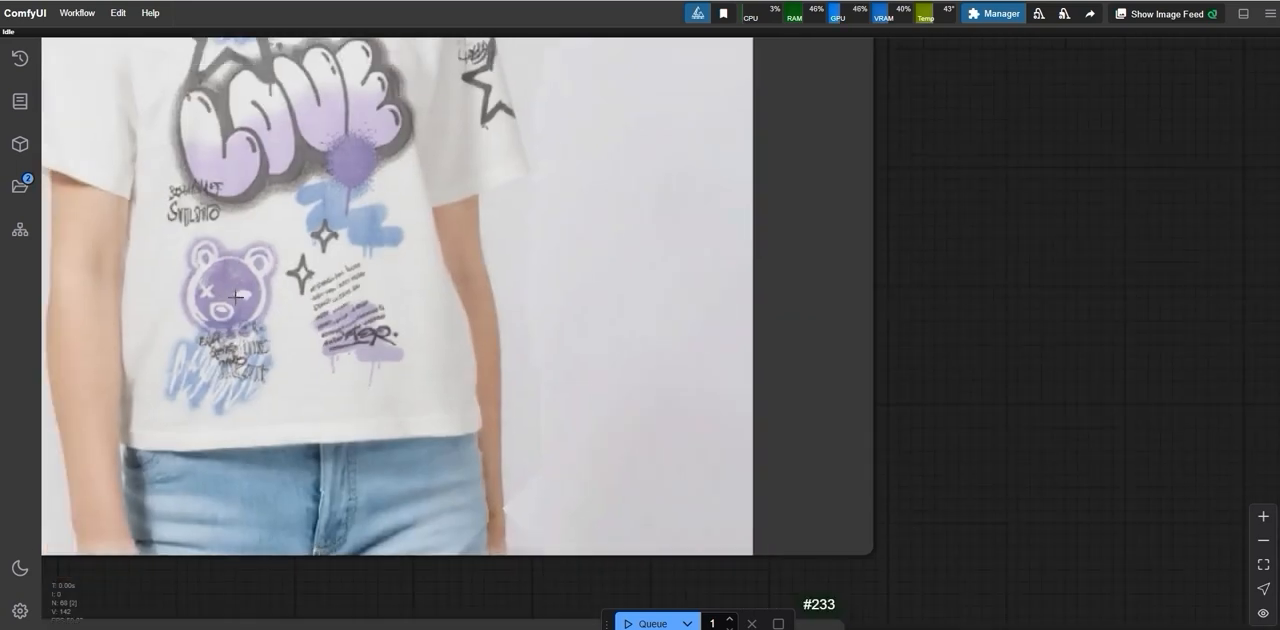
scroll(310, 286, down, 8)
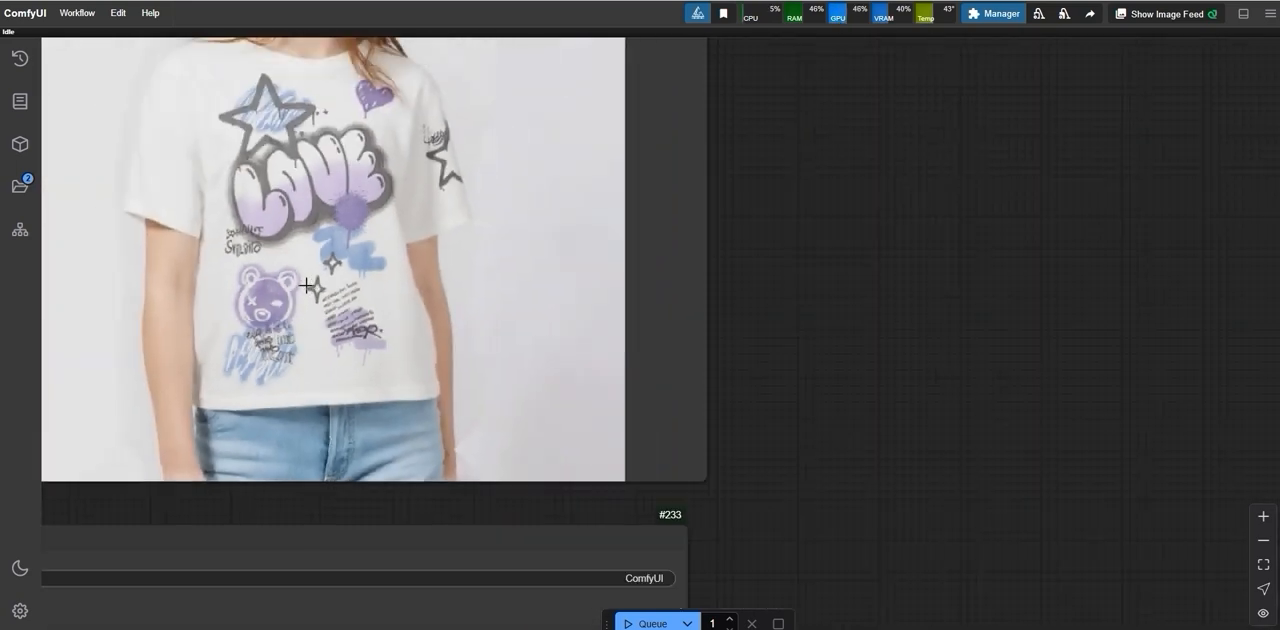
scroll(789, 197, down, 4)
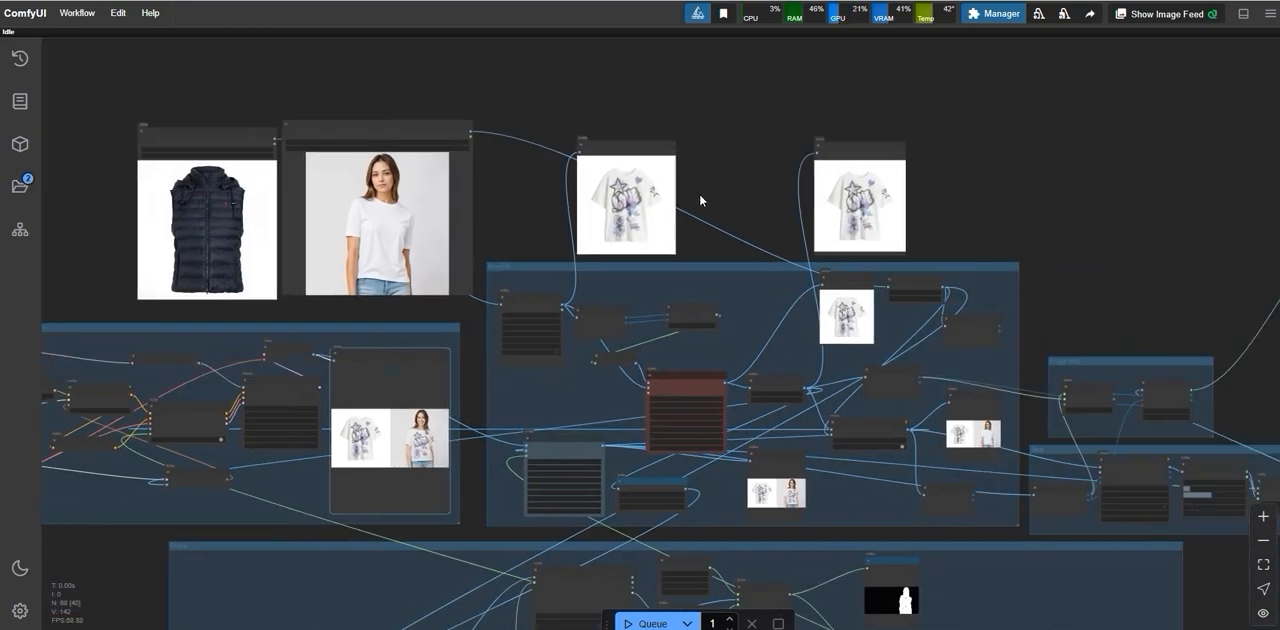
scroll(898, 228, down, 1)
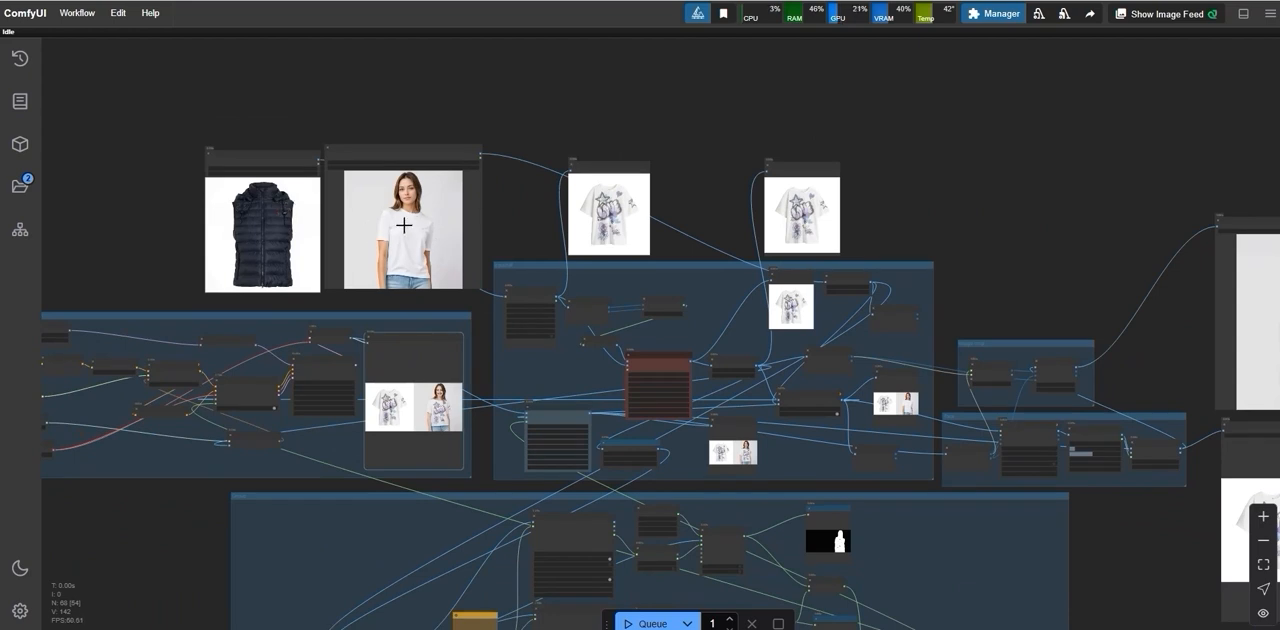
scroll(420, 252, down, 3)
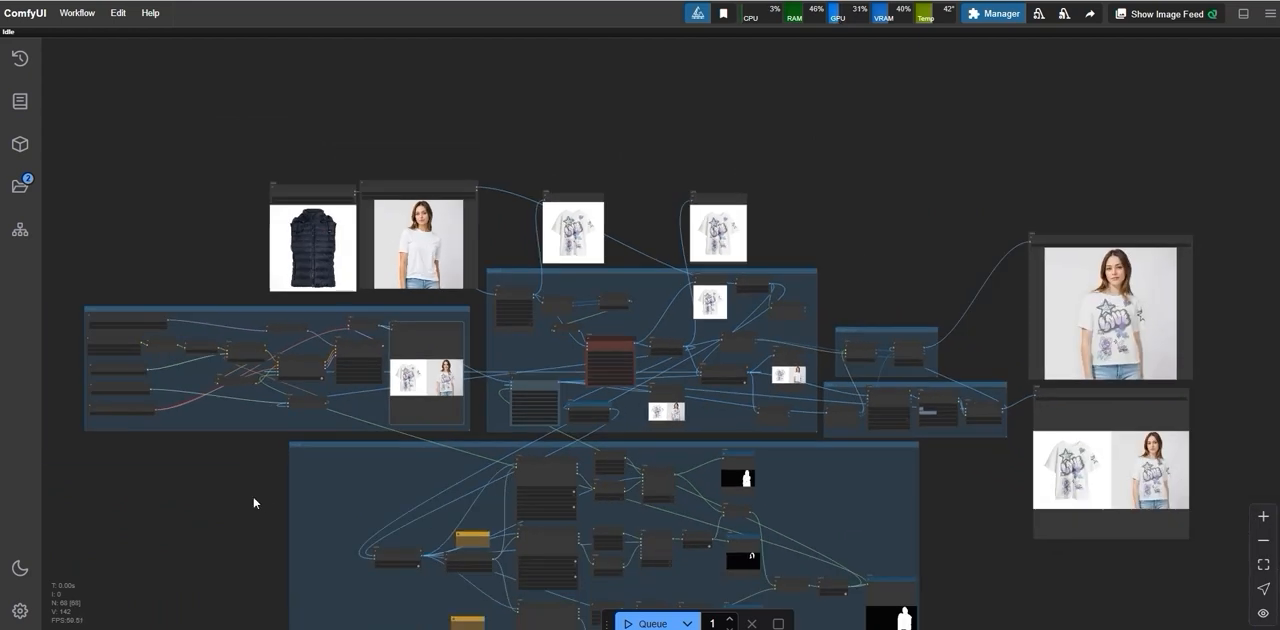
Step: Check the "pants" prompt in the lowest Florence2Run node against its hint note, together with the mask preview beside it
drag(251, 500, 409, 277)
scroll(571, 329, up, 5)
scroll(515, 318, up, 5)
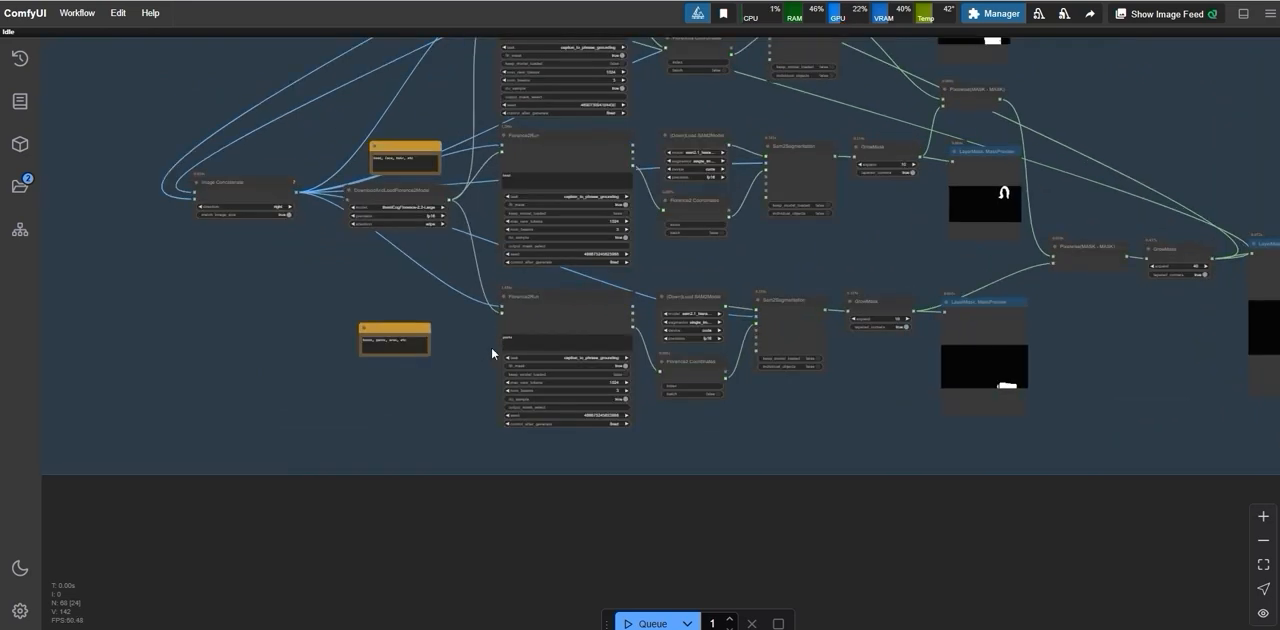
double_click(498, 324)
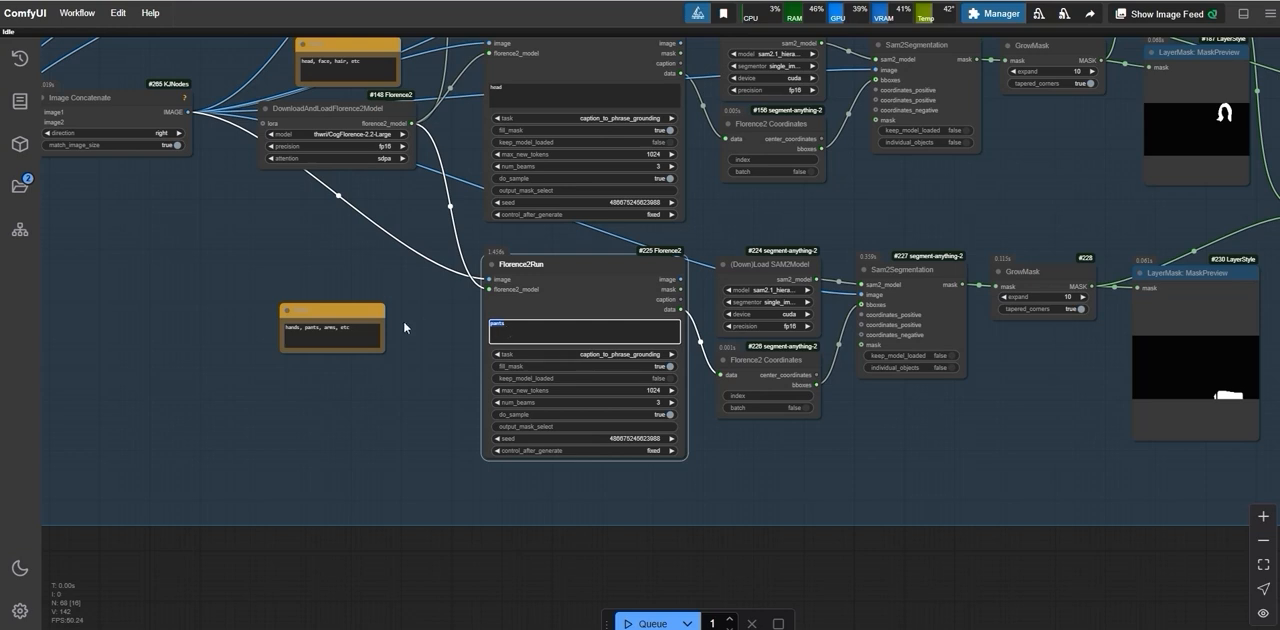
scroll(500, 334, down, 10)
scroll(130, 337, up, 1)
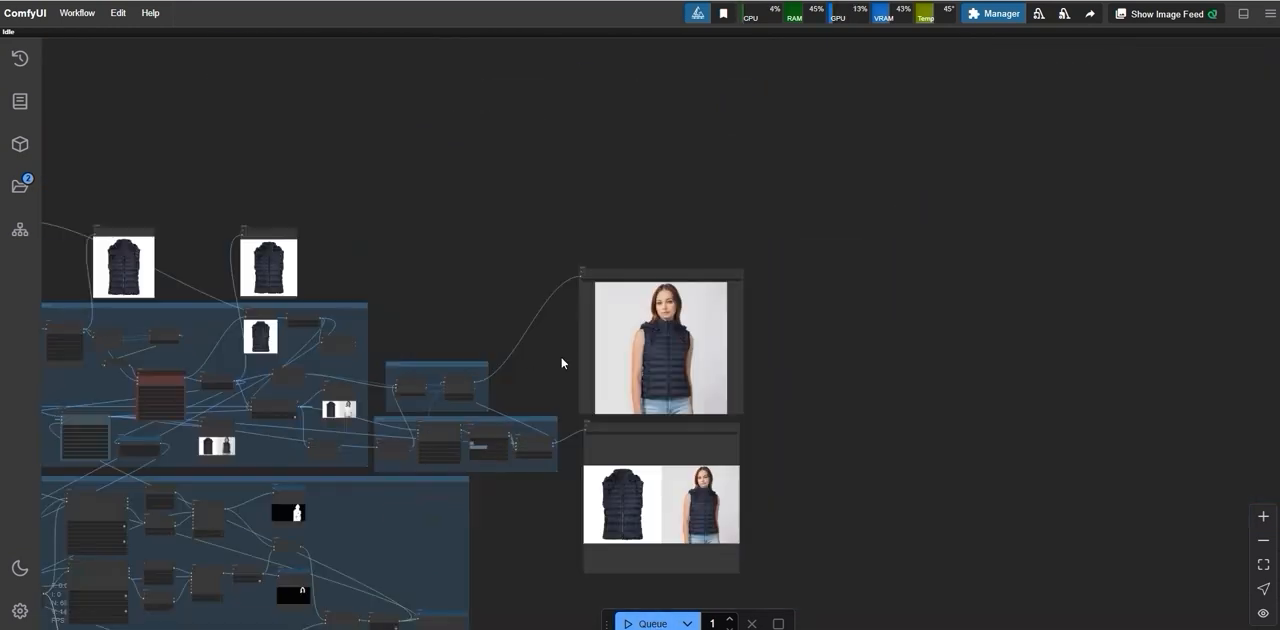
Step: Inspect the face, collar and quilting of the navy vest result in the upper Save Image node, and queue the workflow again
scroll(618, 341, up, 9)
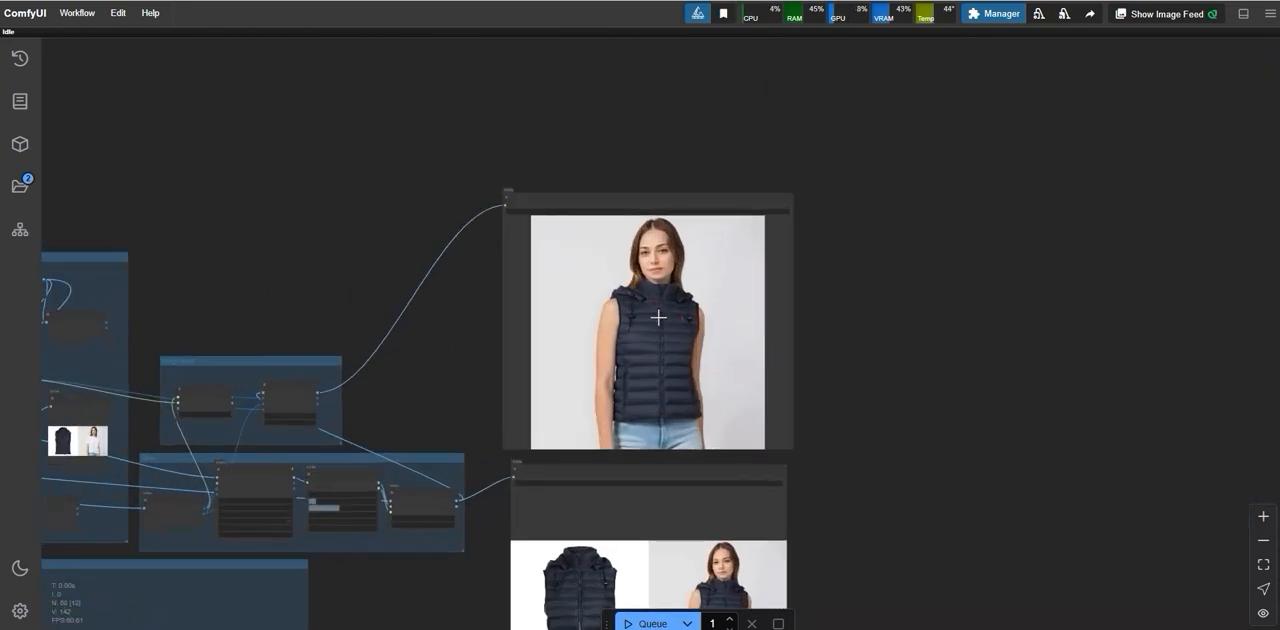
scroll(646, 332, up, 4)
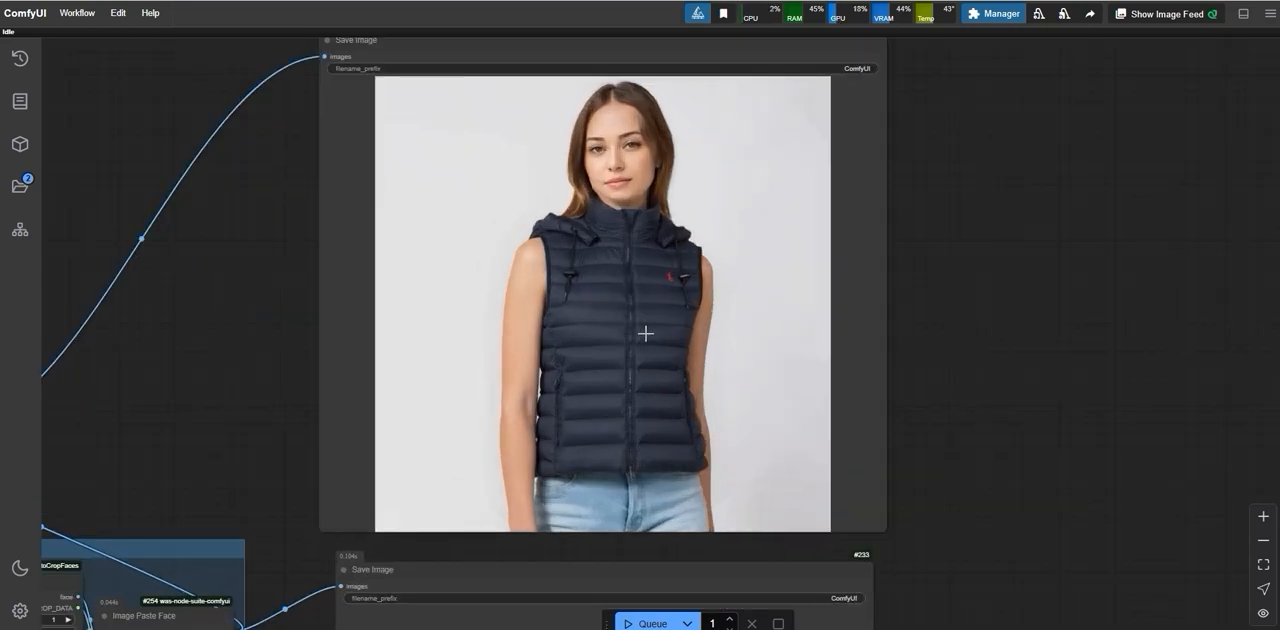
scroll(646, 333, down, 2)
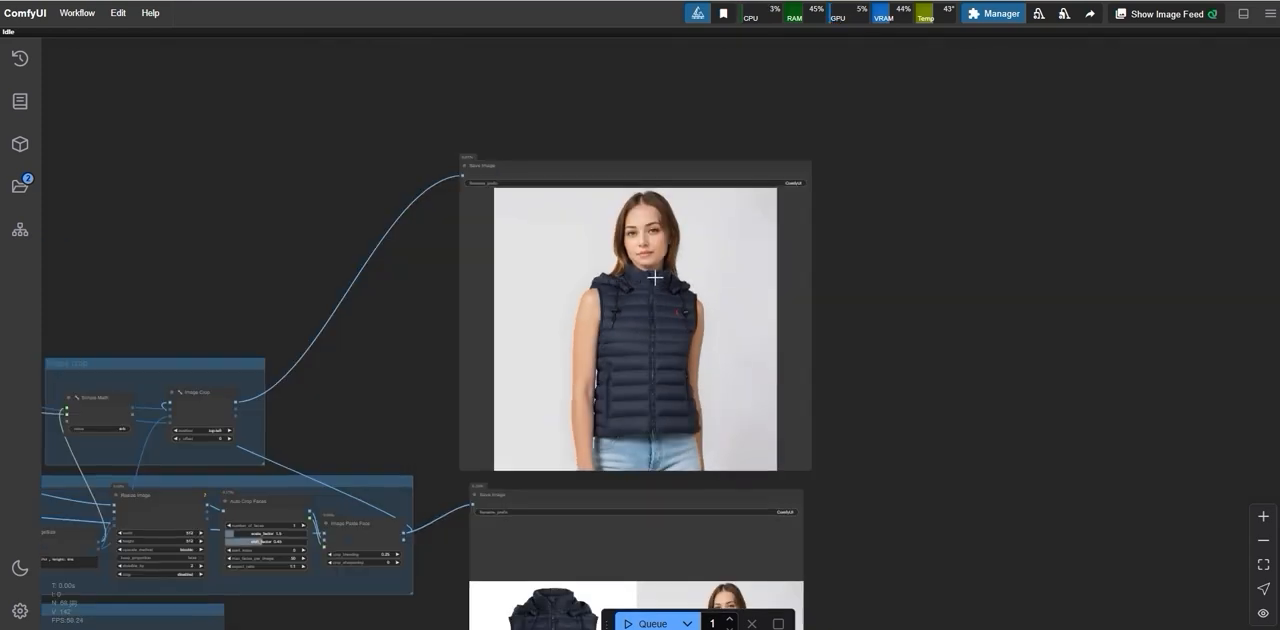
scroll(646, 333, up, 5)
scroll(800, 470, down, 2)
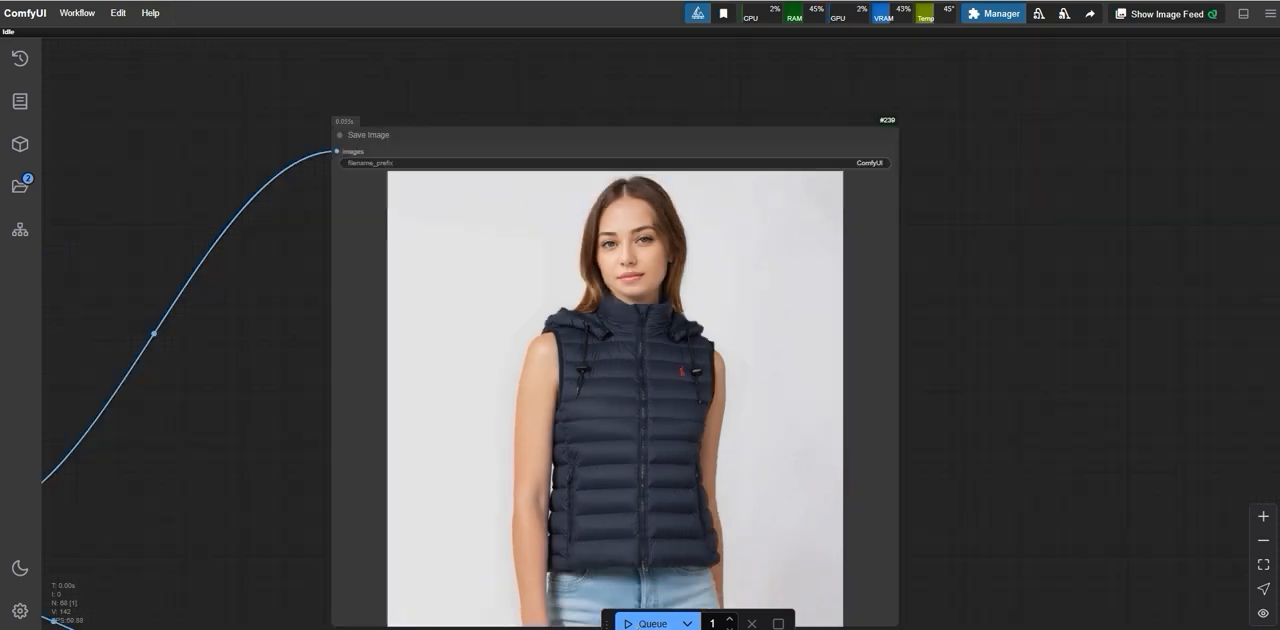
click(645, 623)
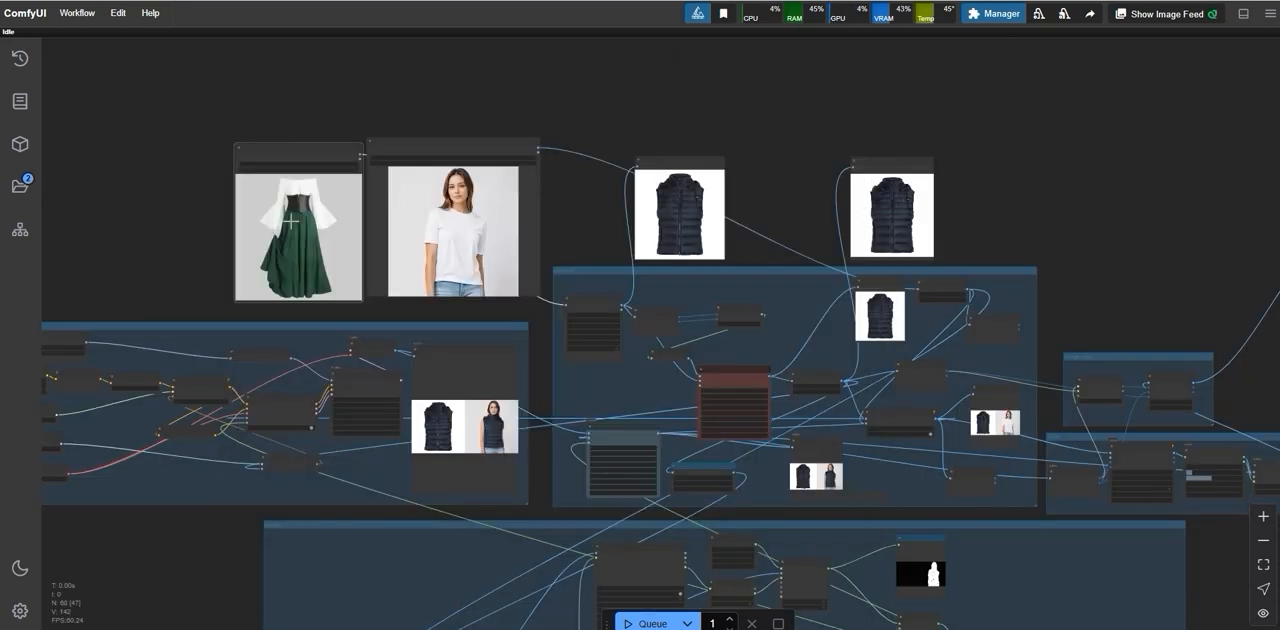
Step: Replace the "pants" prompt in the lowest Florence2Run node with "hands" and queue the workflow for the green dress
scroll(212, 200, down, 1)
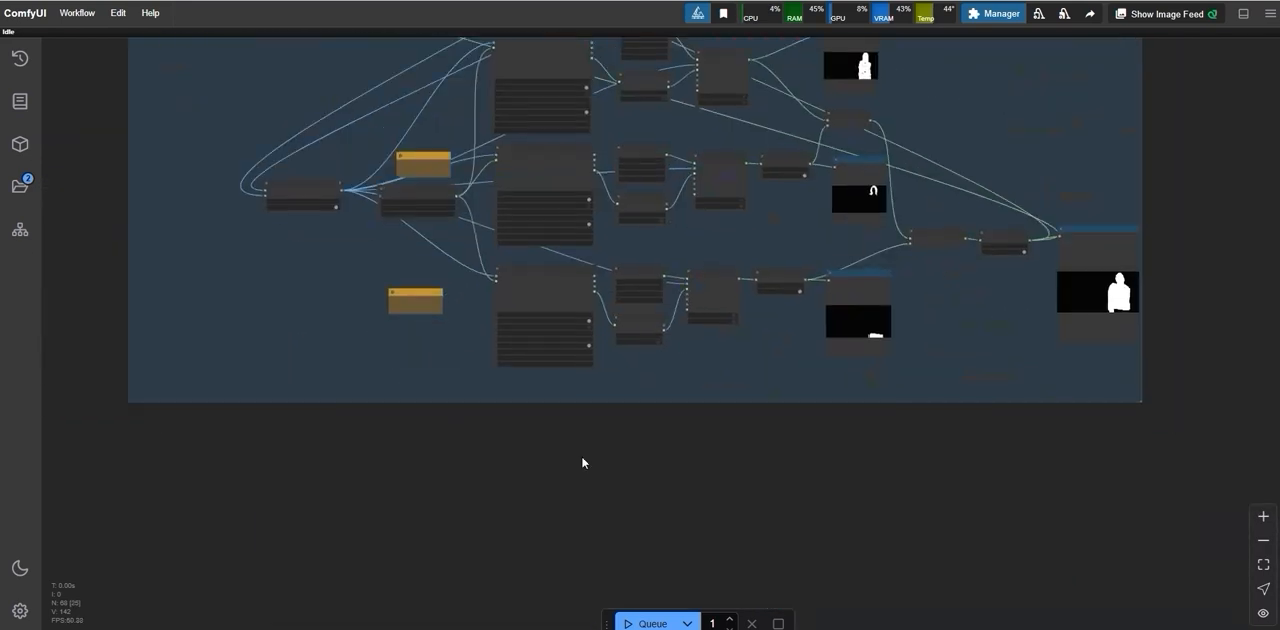
scroll(583, 463, up, 2)
scroll(455, 228, up, 2)
scroll(426, 270, up, 3)
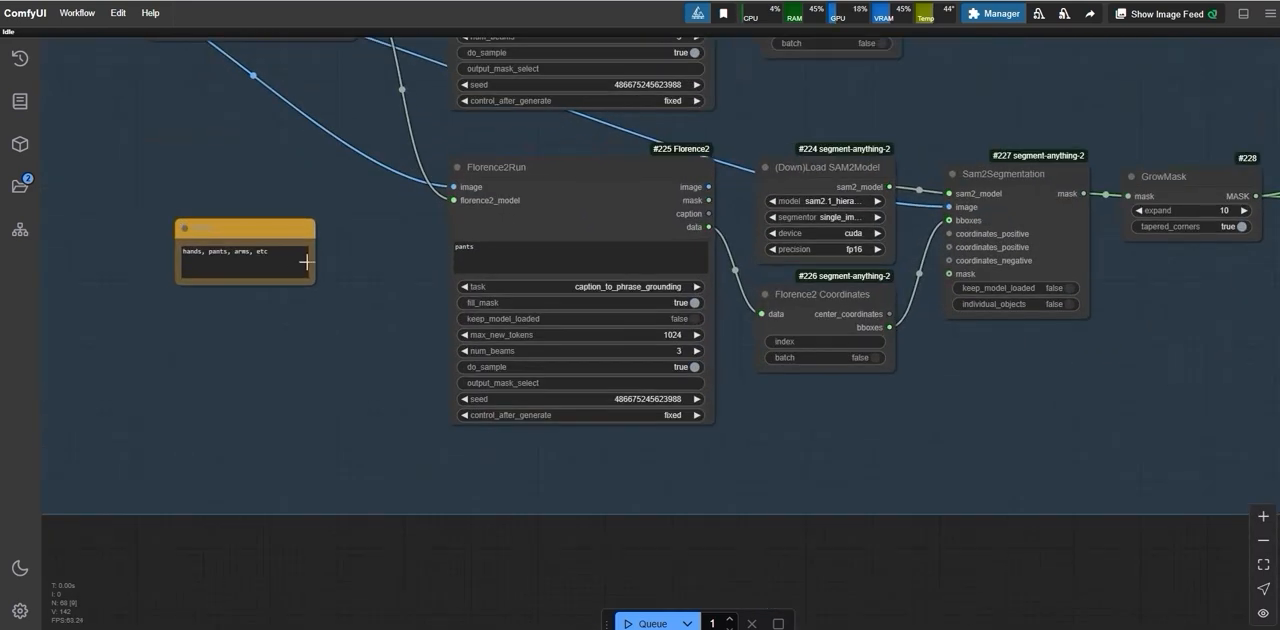
double_click(470, 247)
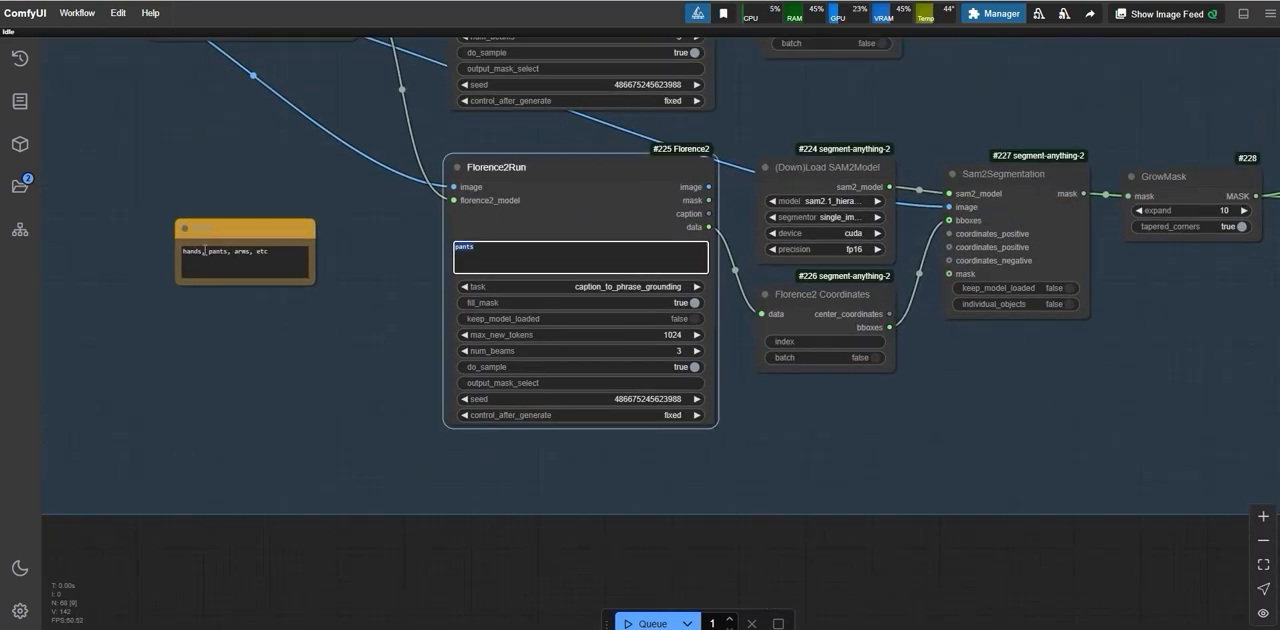
text(hands)
scroll(434, 491, down, 6)
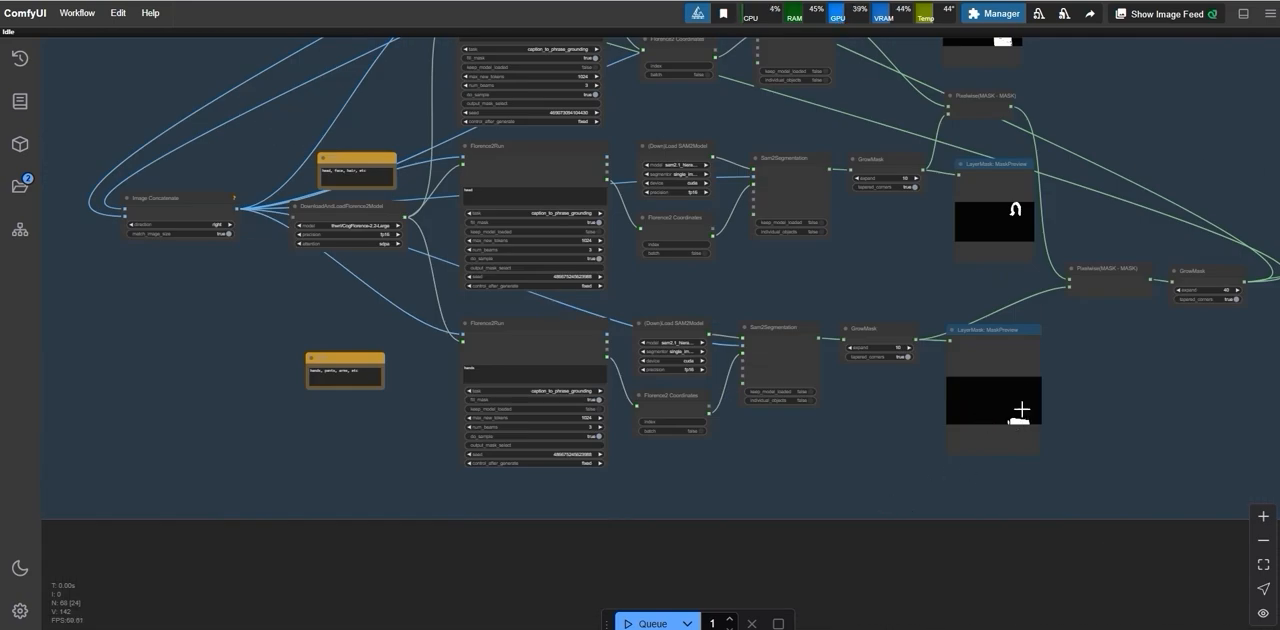
scroll(370, 430, down, 10)
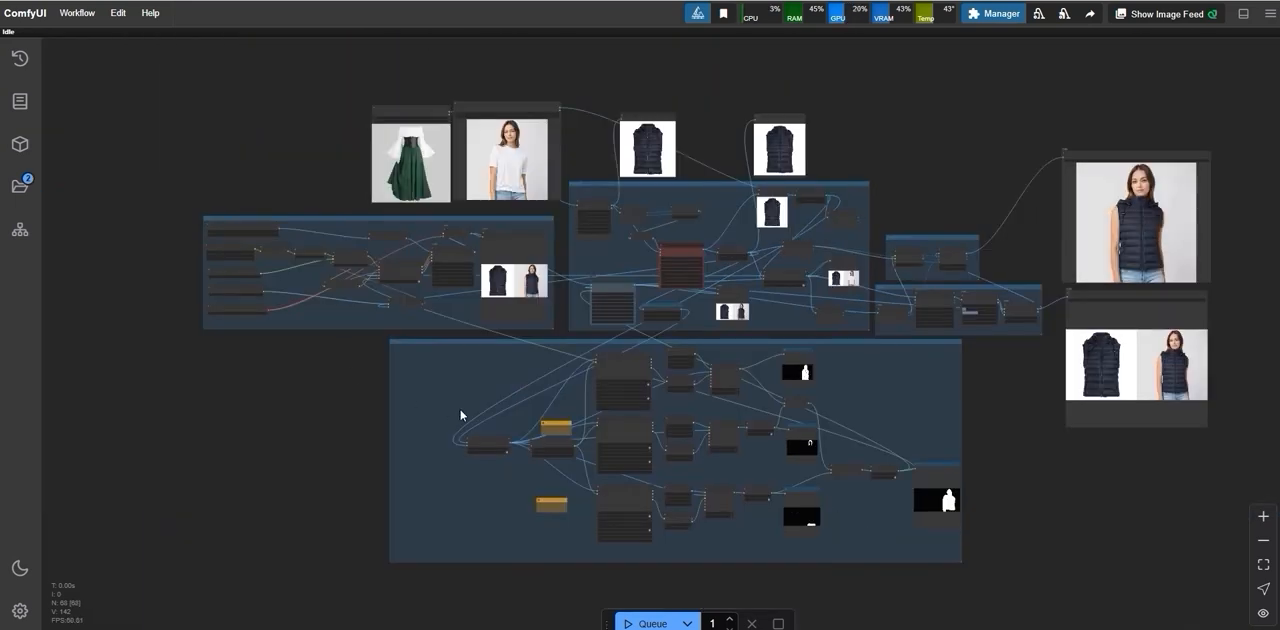
drag(461, 415, 353, 405)
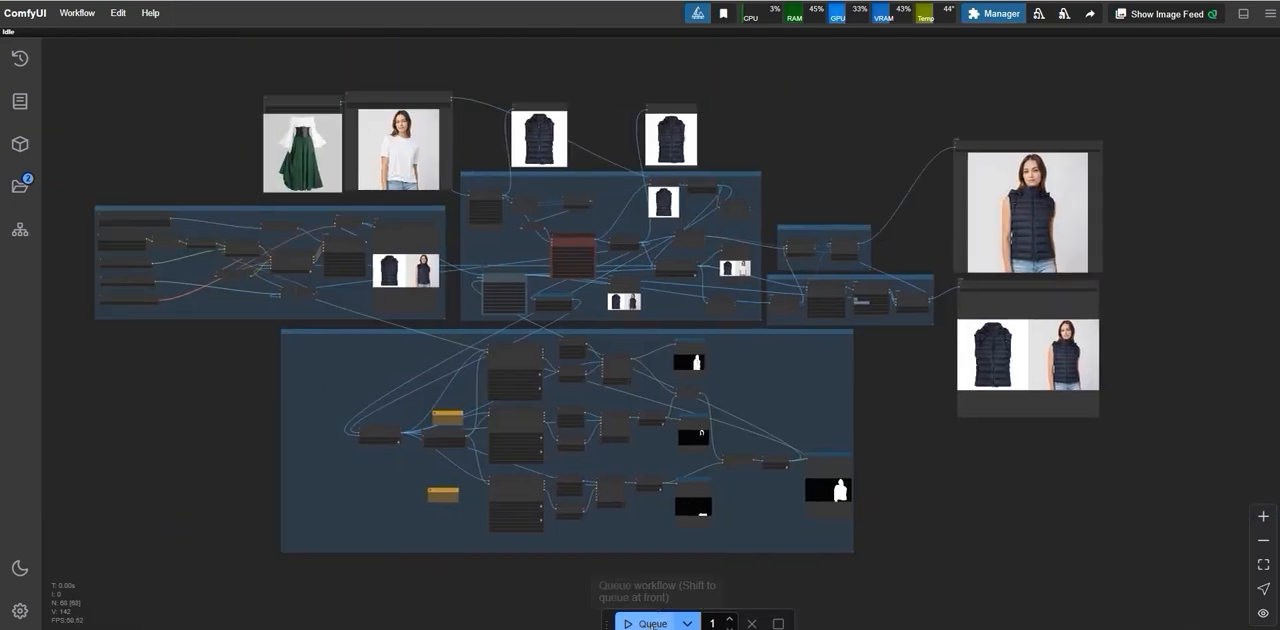
click(652, 623)
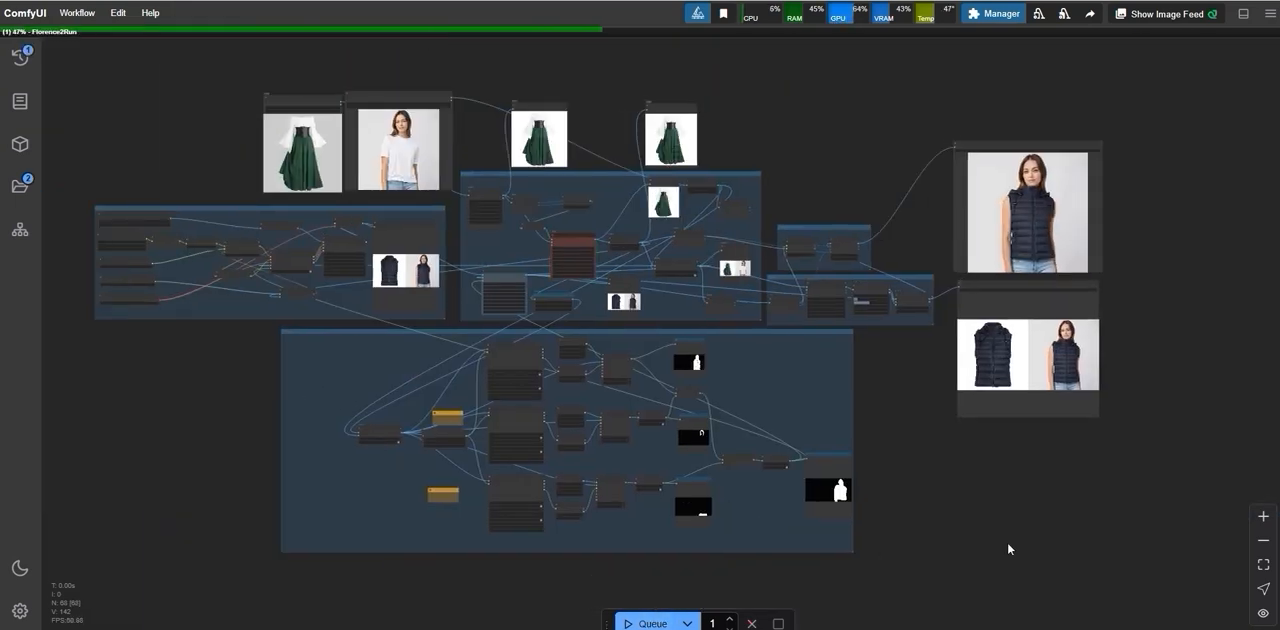
Step: Examine the "hands" prompt, the mask previews and the dress preview images produced by this run
scroll(511, 555, up, 5)
scroll(420, 455, up, 5)
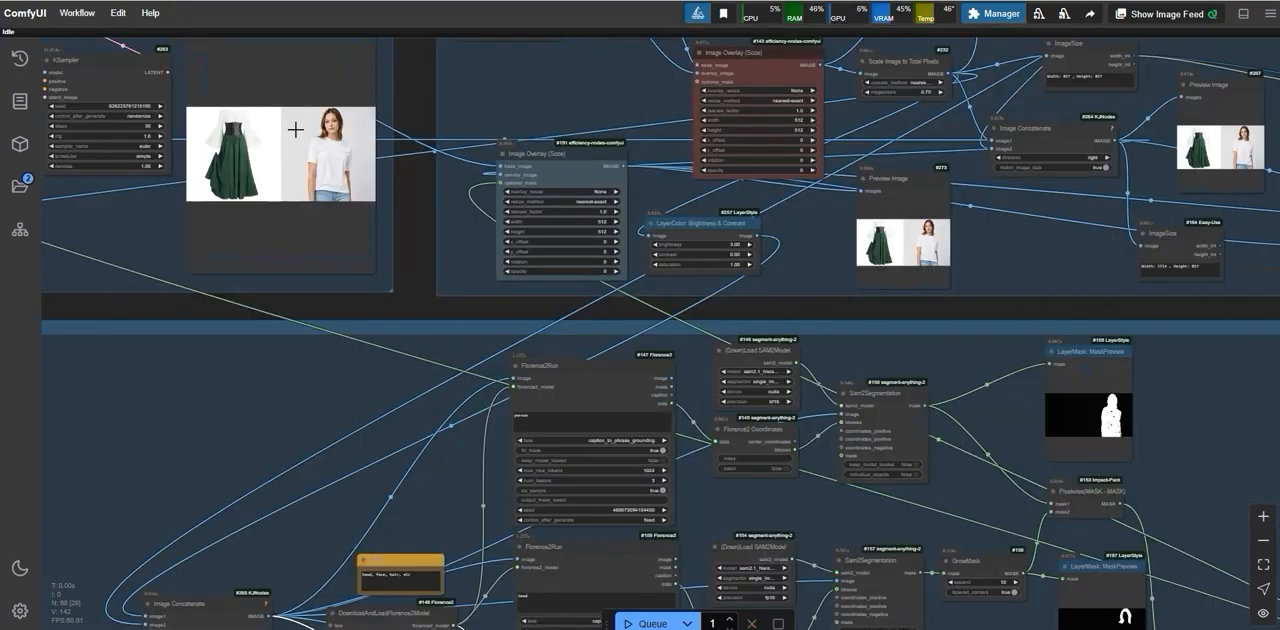
scroll(296, 132, up, 3)
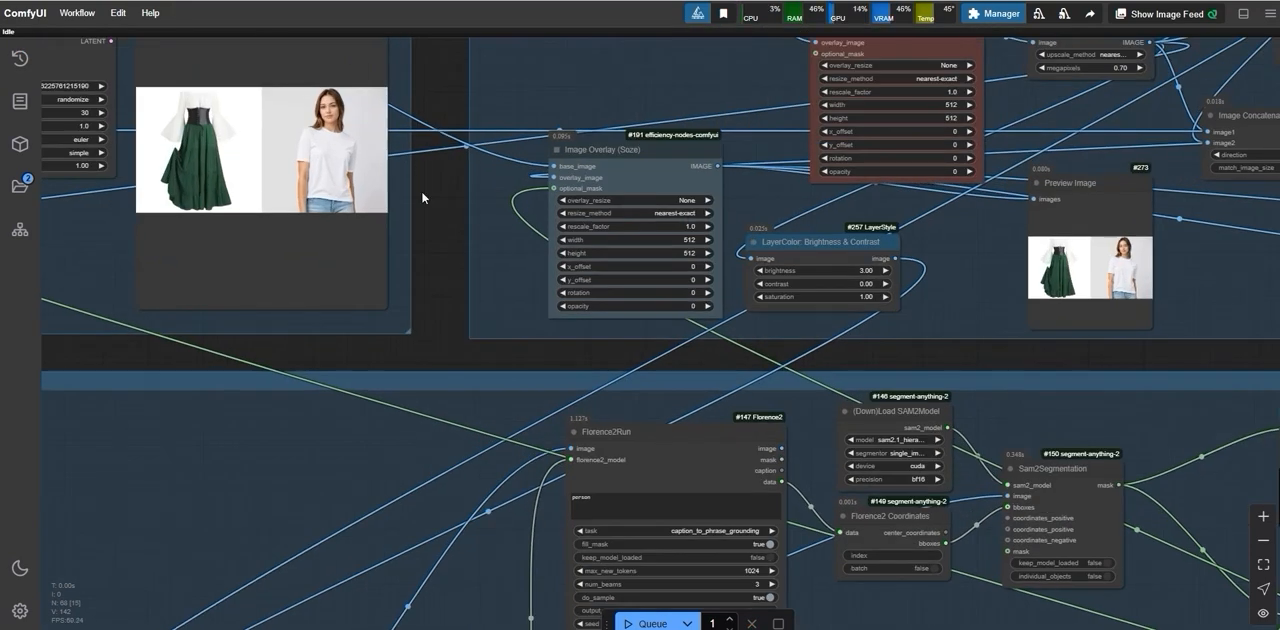
scroll(1014, 518, down, 10)
scroll(1003, 518, up, 2)
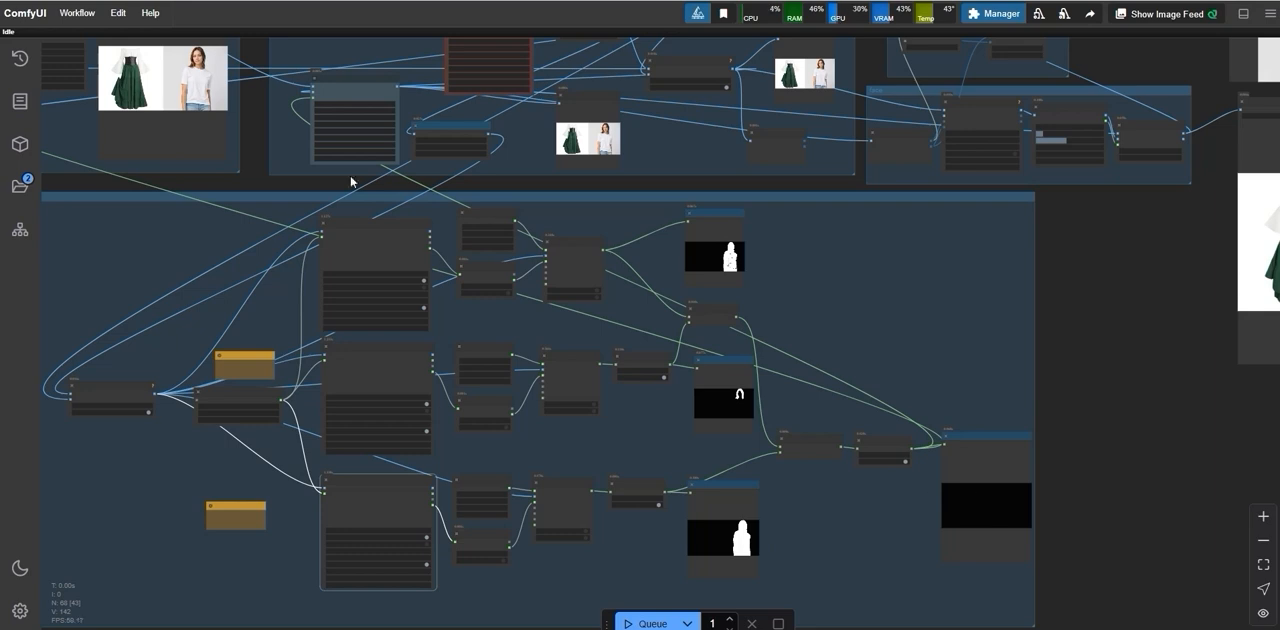
scroll(177, 149, down, 2)
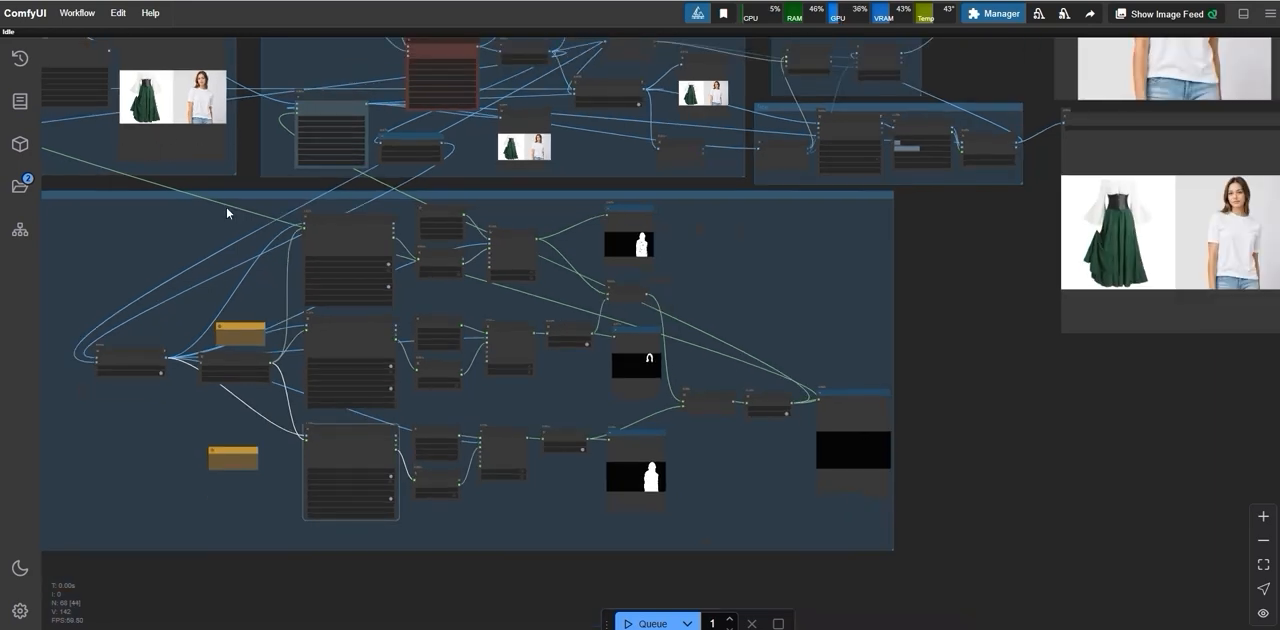
scroll(398, 478, down, 1)
Step: Set the prompt of the lowest Florence2Run node to "arms" and queue the workflow
scroll(283, 417, up, 15)
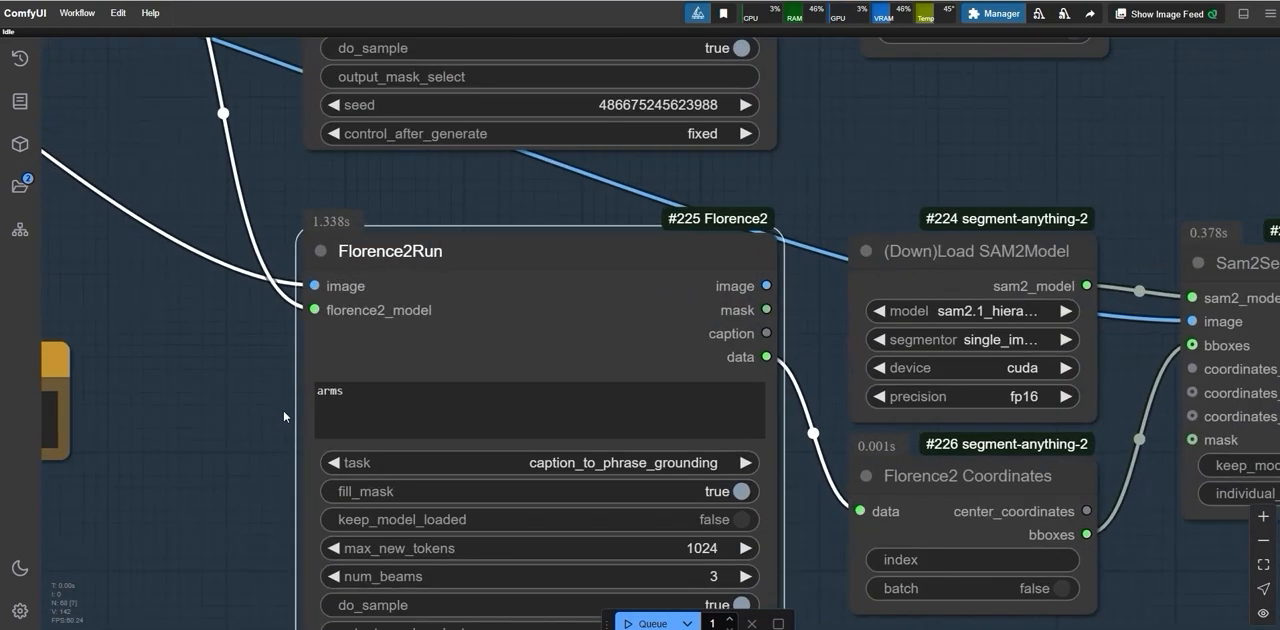
drag(354, 391, 312, 393)
scroll(283, 408, down, 1)
scroll(482, 492, down, 7)
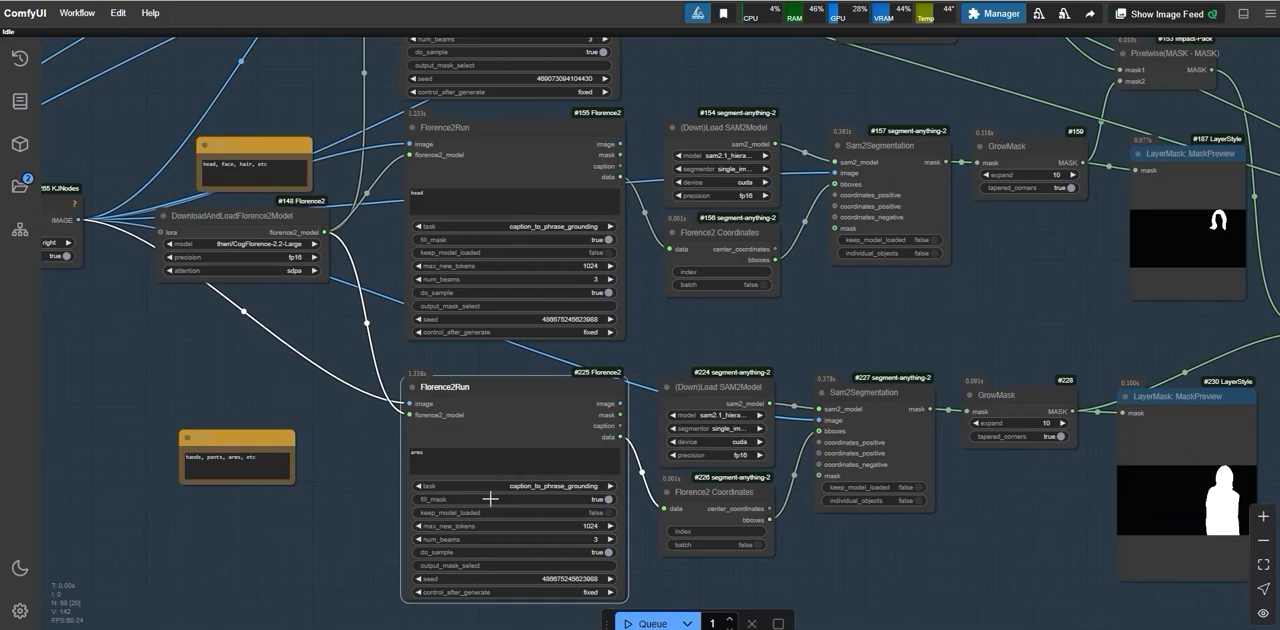
click(663, 626)
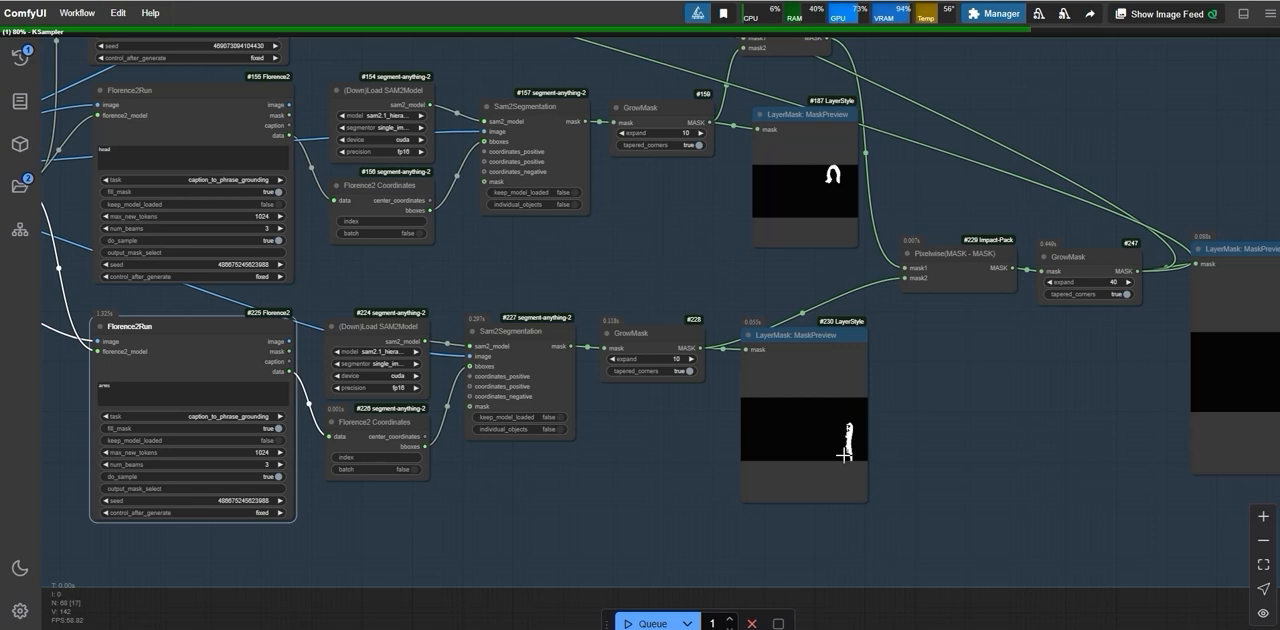
Step: Inspect the face, puffed sleeves and corset of the green dress result in the upper Save Image node
scroll(917, 465, down, 2)
scroll(918, 467, down, 2)
drag(1028, 580, 785, 597)
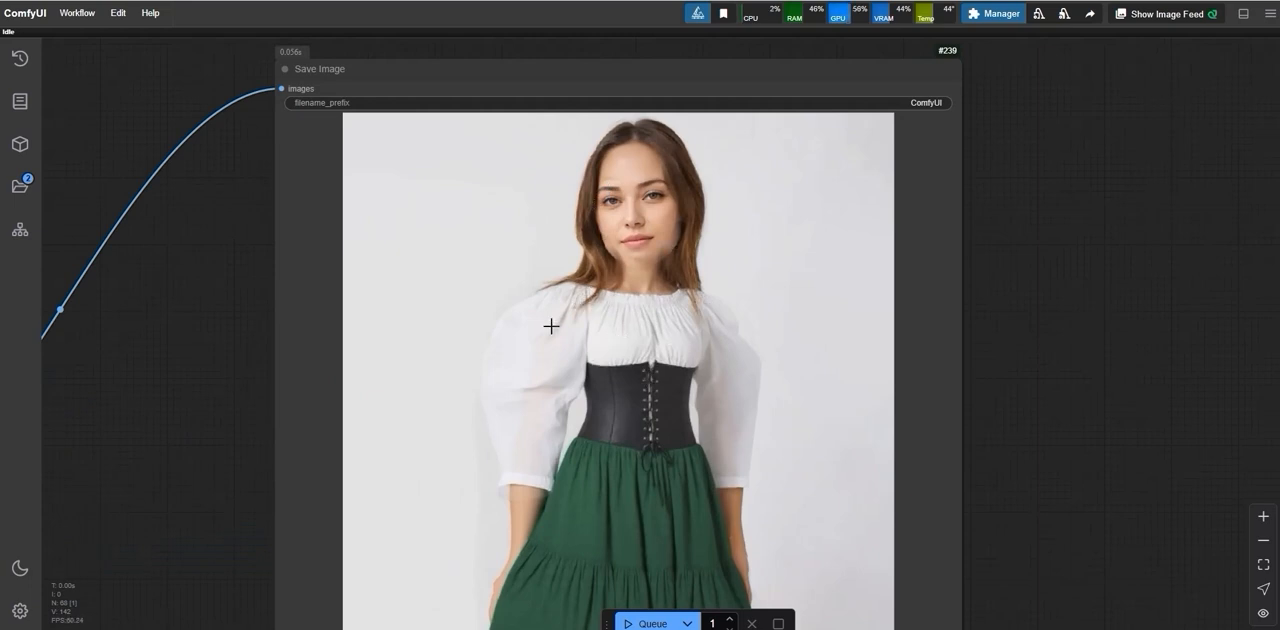
scroll(543, 345, down, 1)
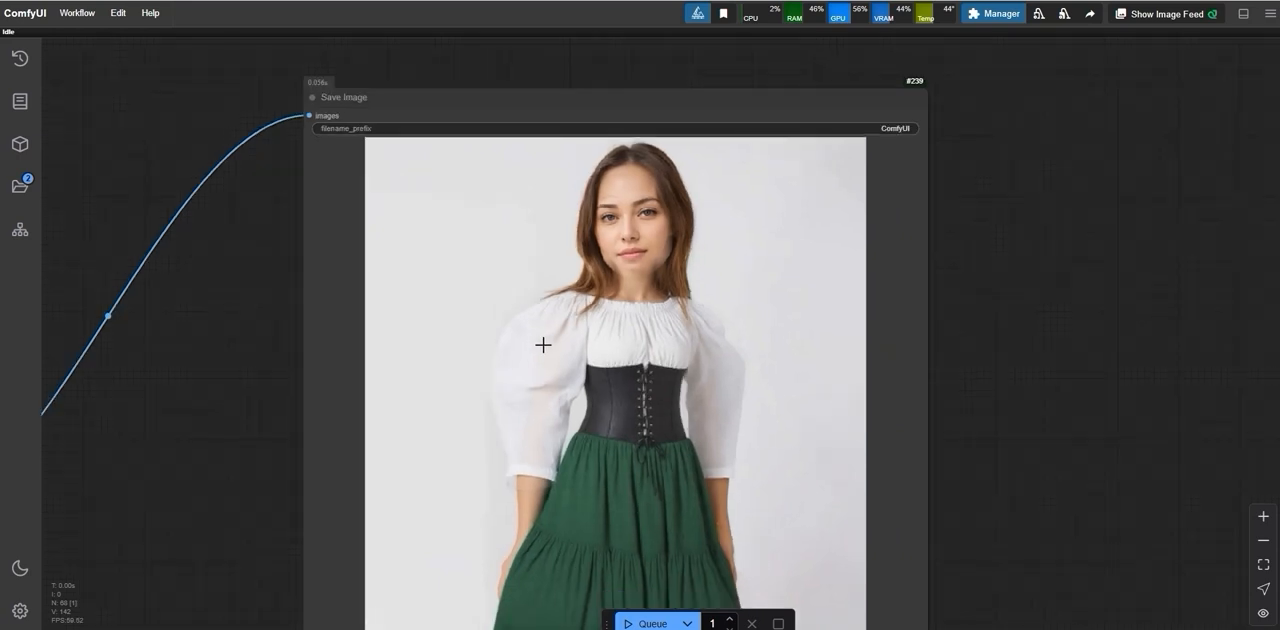
scroll(534, 172, up, 1)
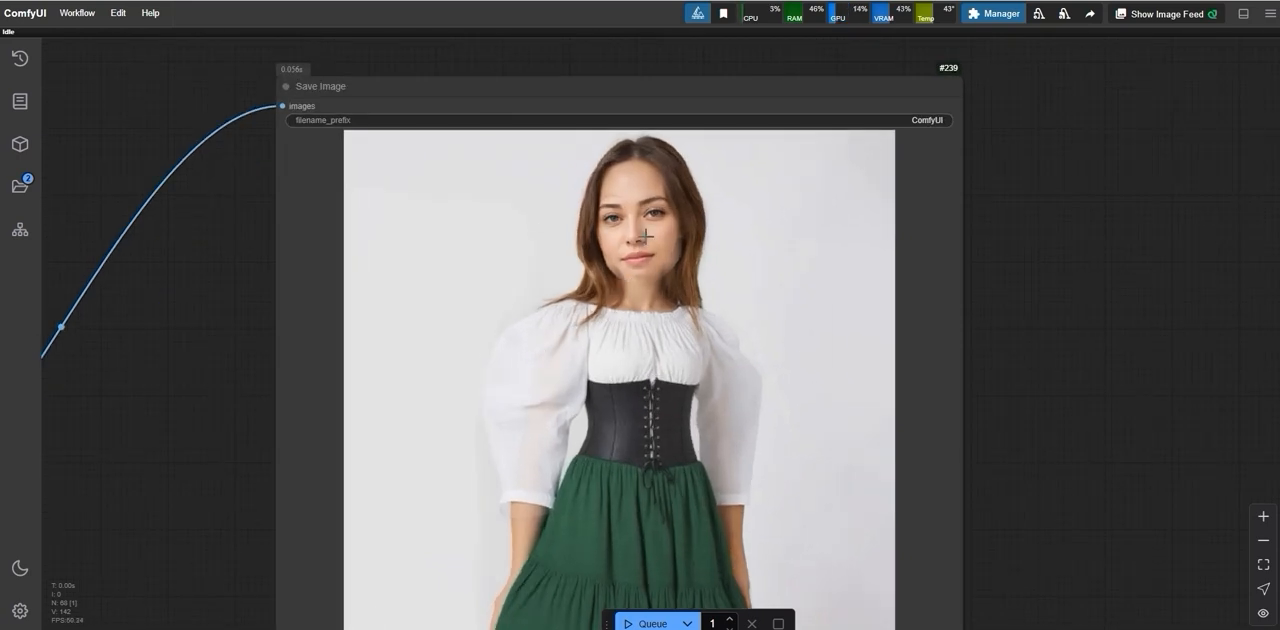
scroll(655, 222, down, 3)
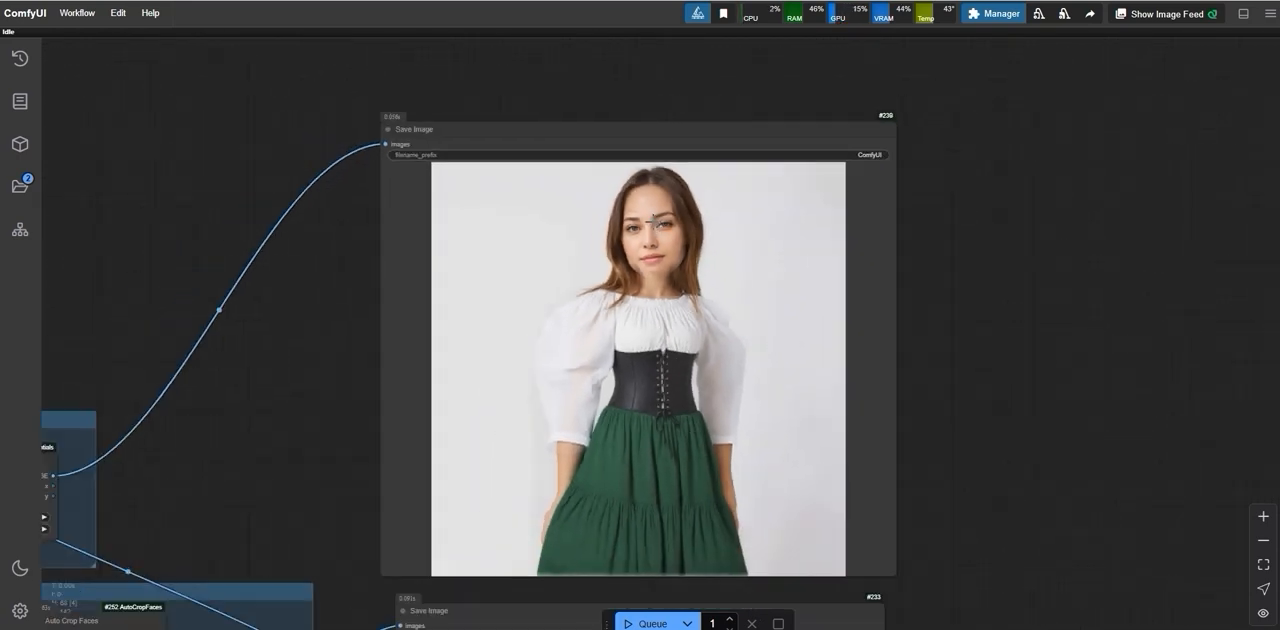
Step: Queue another green dress generation and review the new result alongside the input images and masks across the whole workflow
click(641, 623)
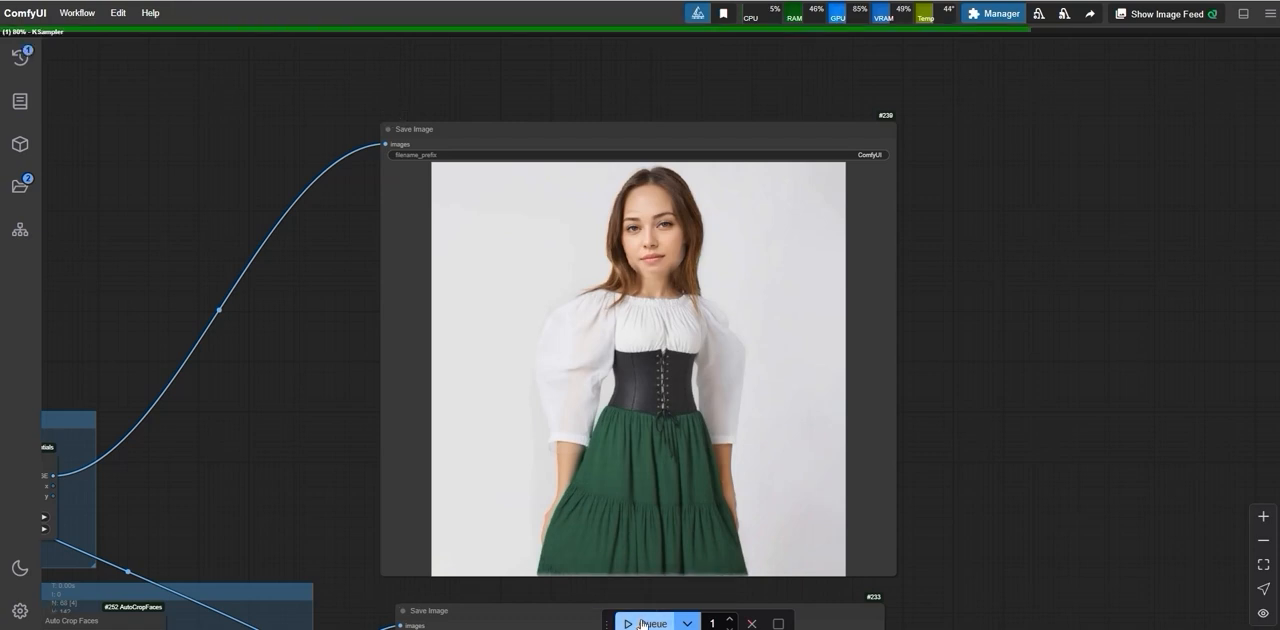
scroll(266, 488, down, 6)
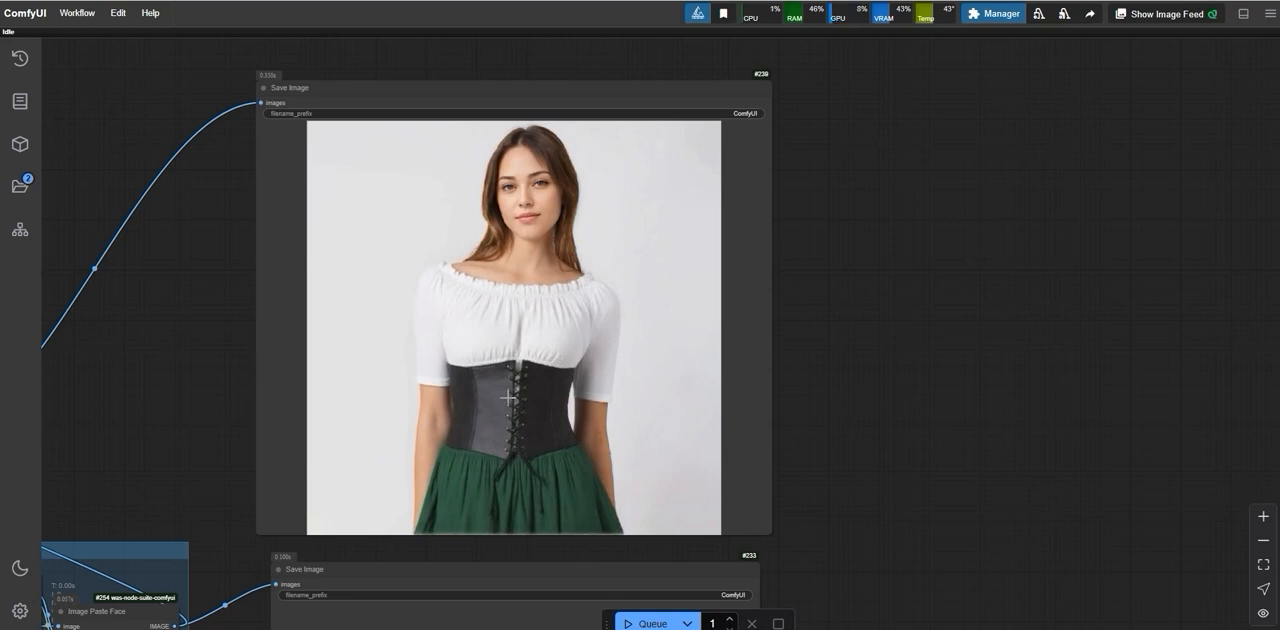
scroll(514, 397, down, 7)
drag(371, 446, 560, 314)
scroll(587, 309, down, 6)
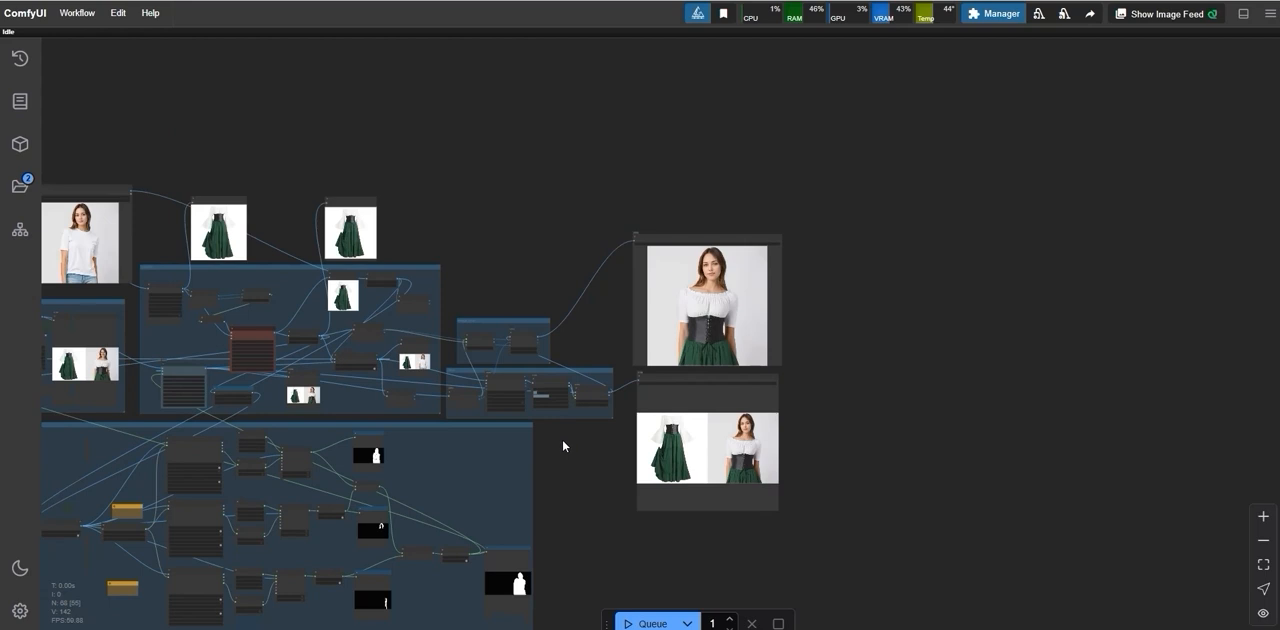
drag(566, 452, 669, 409)
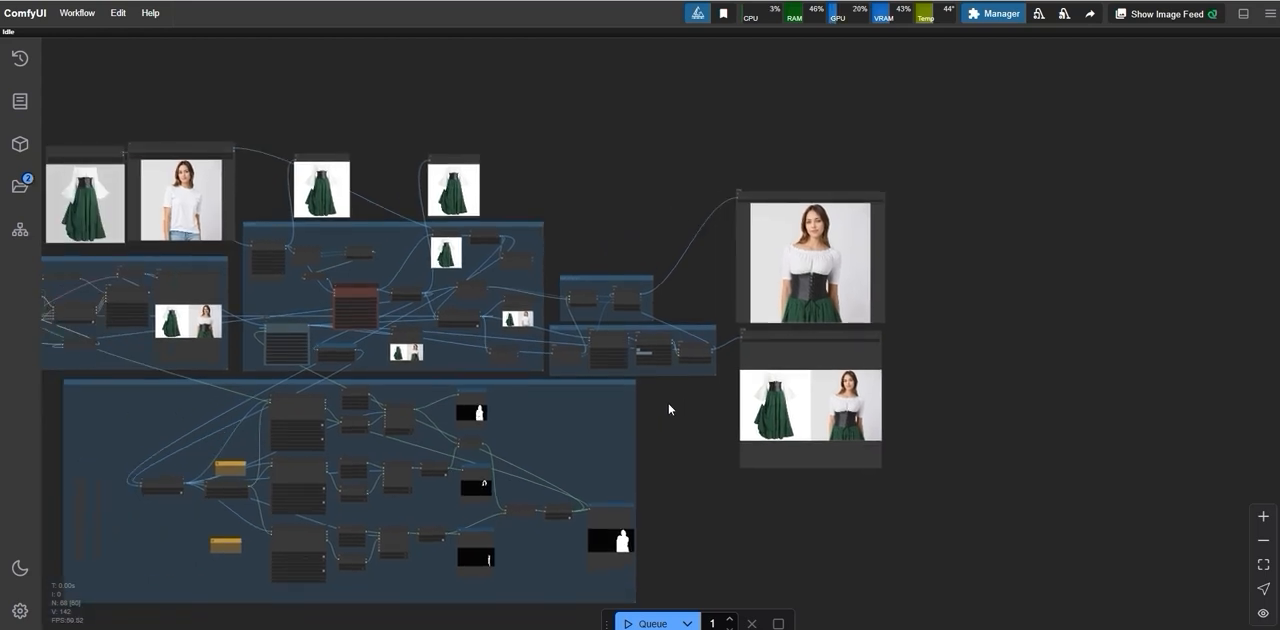